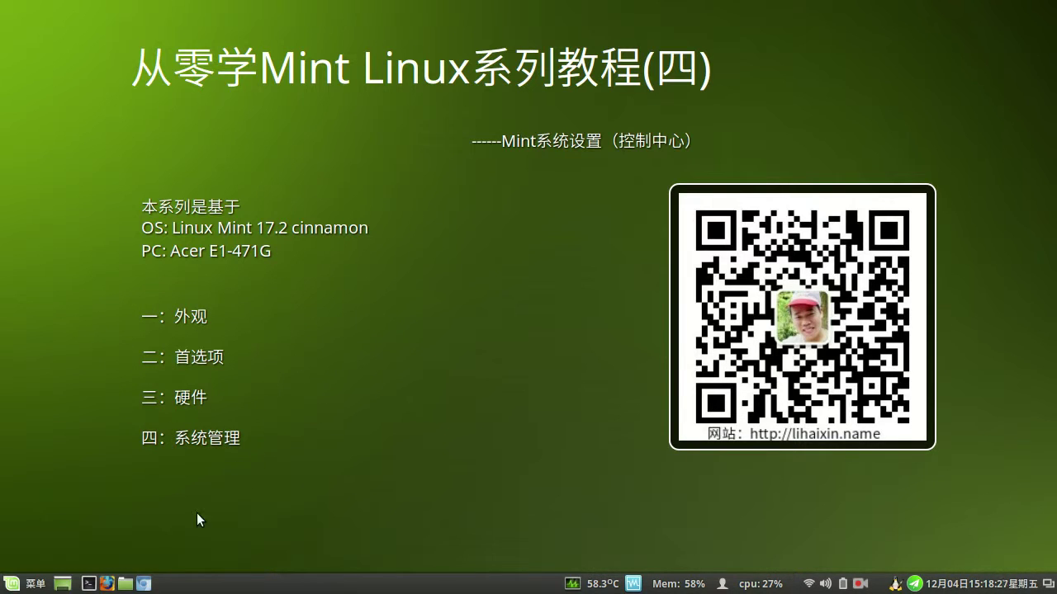
- Open the system settings, maximize the window and go to the 背景 (background) settings
left_click(12, 585)
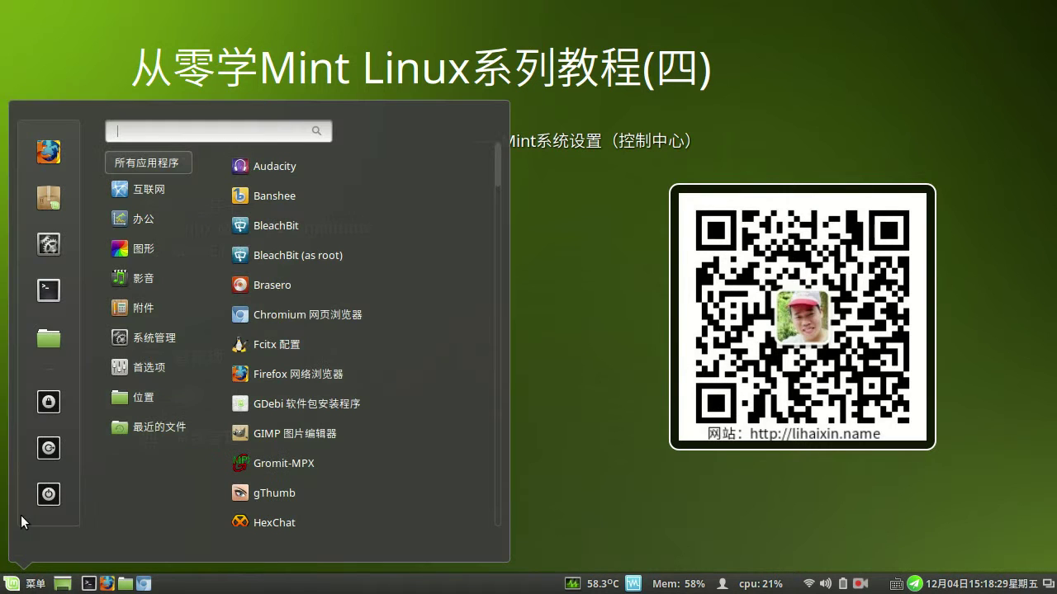
left_click(43, 250)
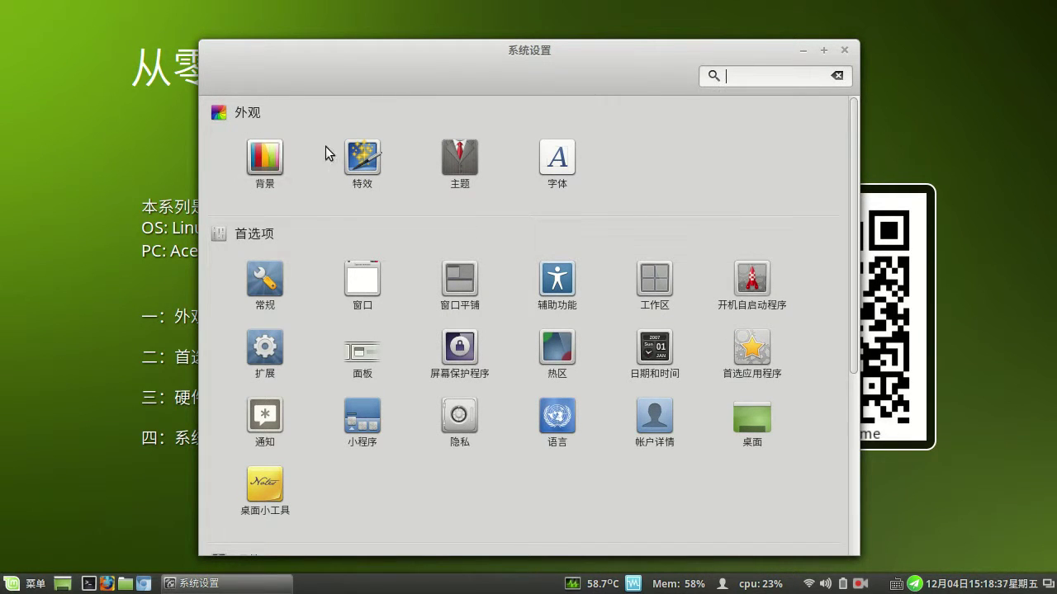
double_click(722, 51)
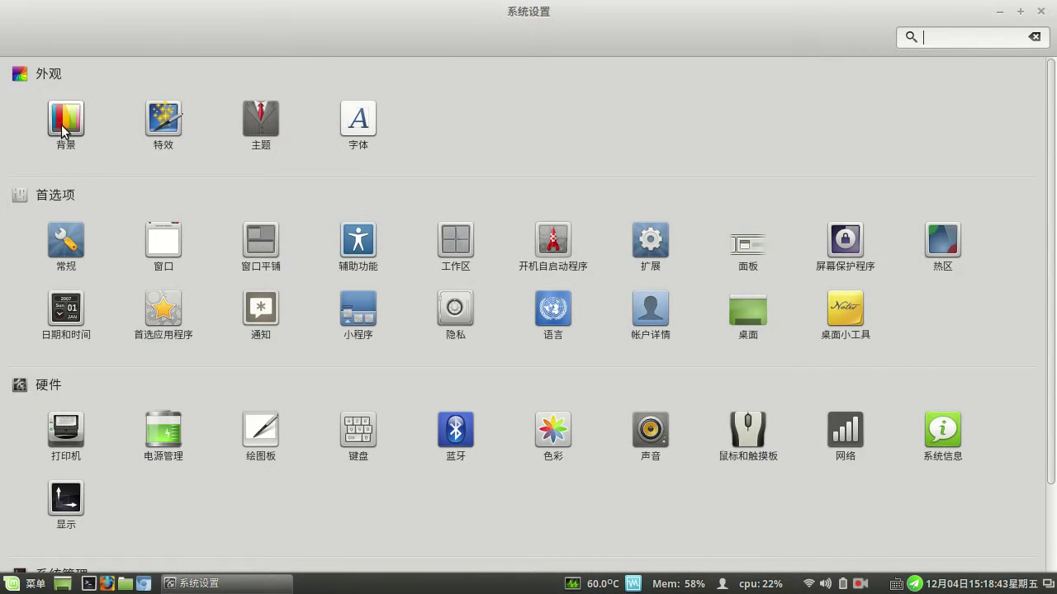
left_click(235, 583)
left_click(235, 586)
left_click(66, 133)
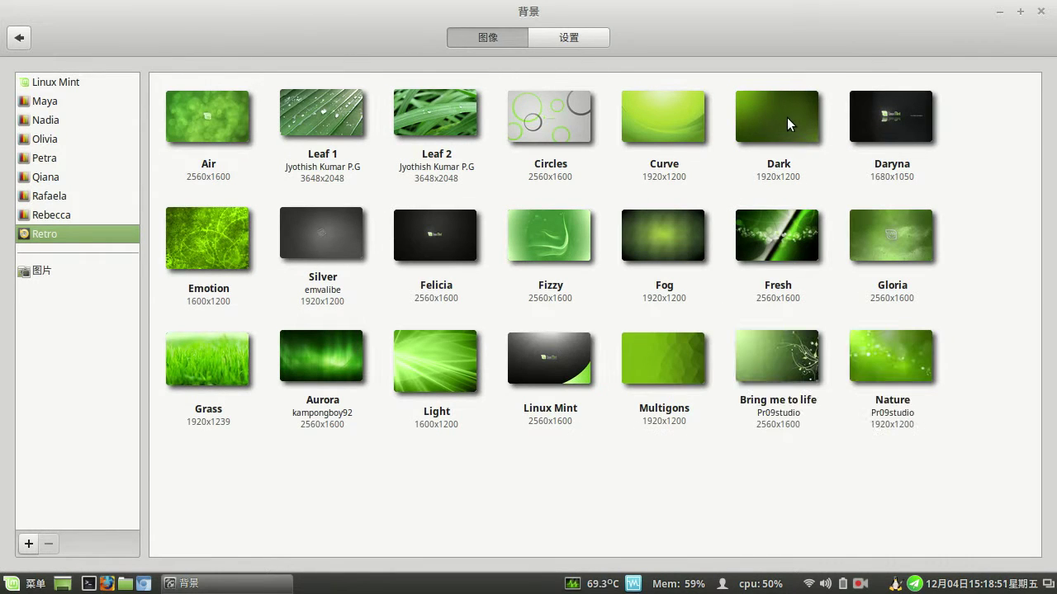
- Set the Retro collection's Curve image as wallpaper, check it on the desktop and return to the background settings
left_click(664, 124)
left_click(261, 585)
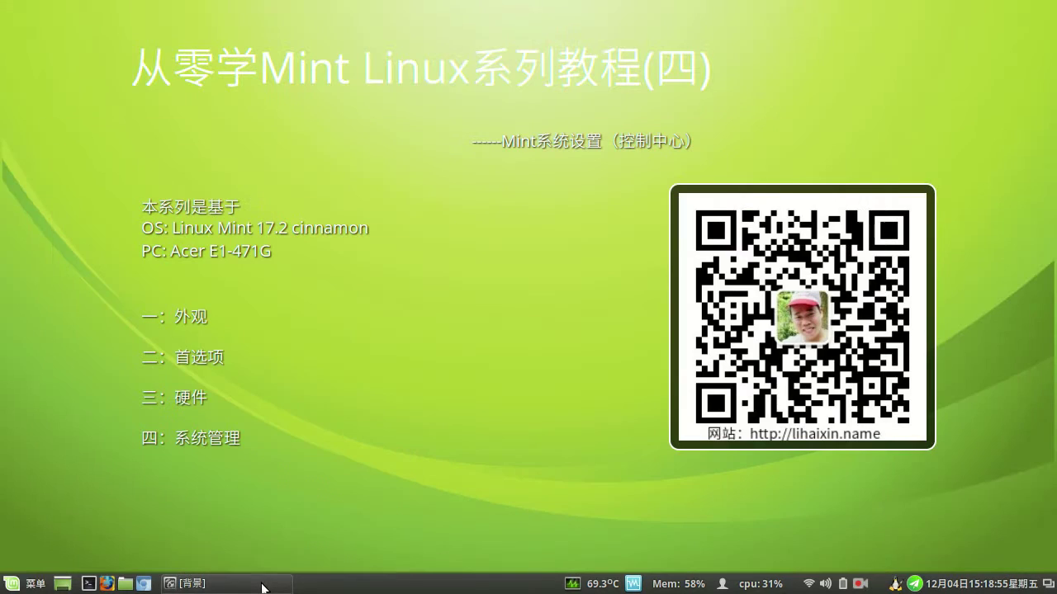
left_click(261, 585)
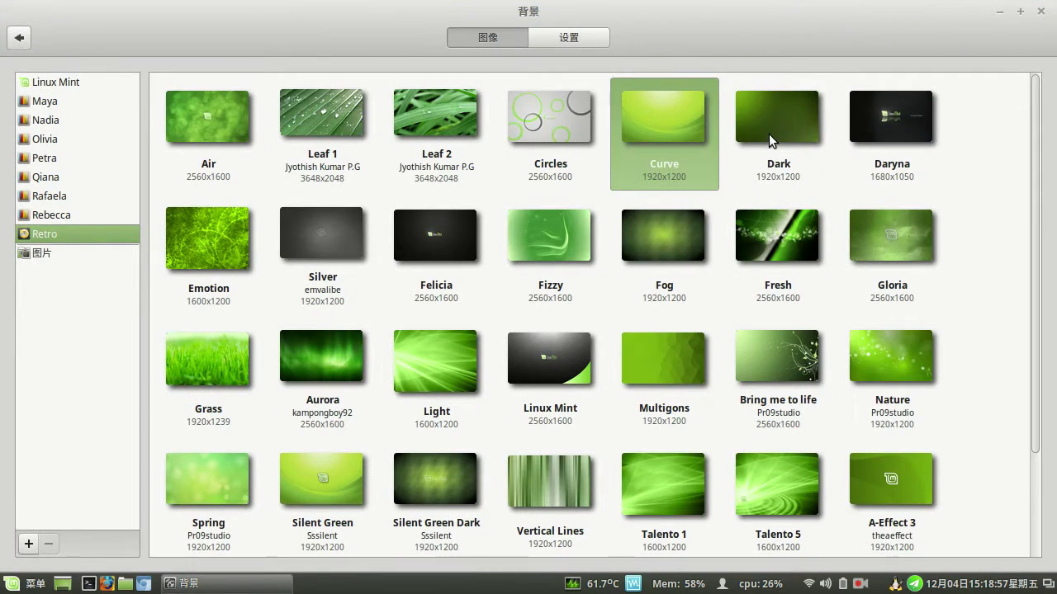
- Set the Dark image as the desktop wallpaper, check it on the desktop and bring back the background settings
left_click(769, 134)
left_click(226, 585)
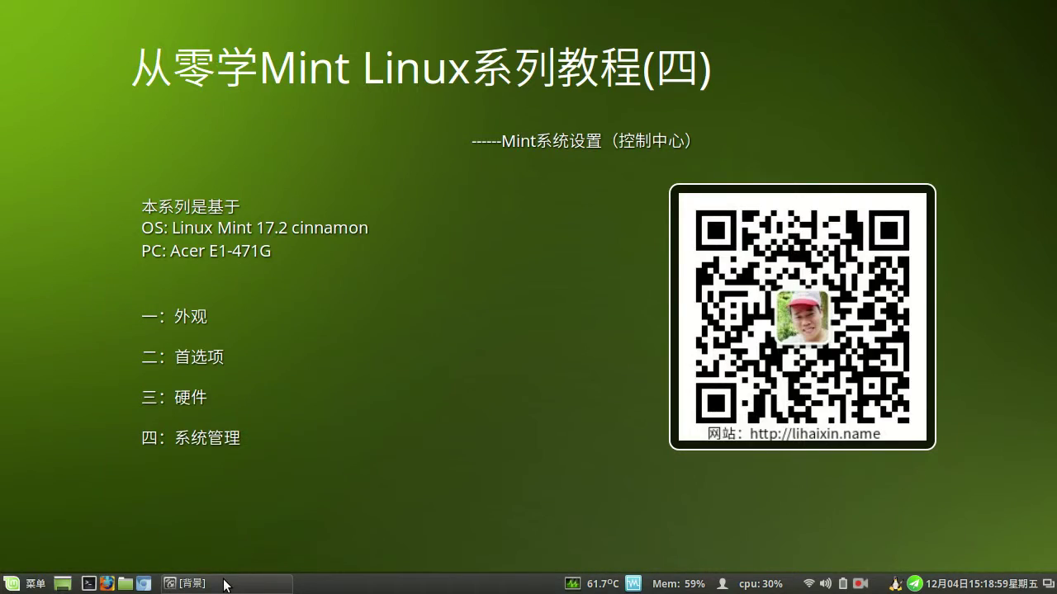
left_click(226, 584)
- View the 图片 collection and the dialog for adding an image folder, cancel it and return to the settings overview
left_click(37, 253)
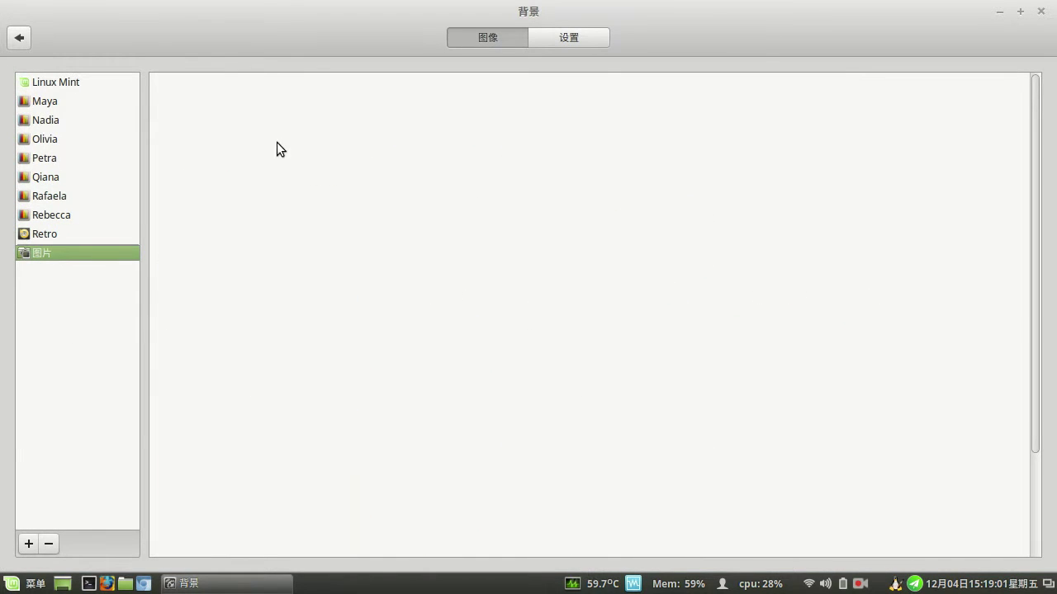
left_click(28, 544)
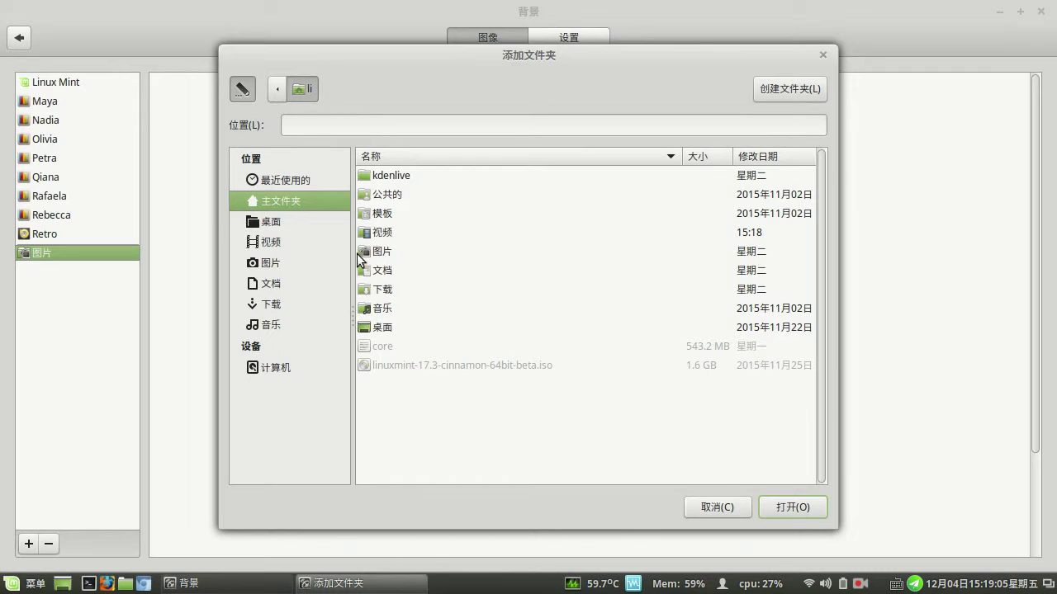
left_click(716, 508)
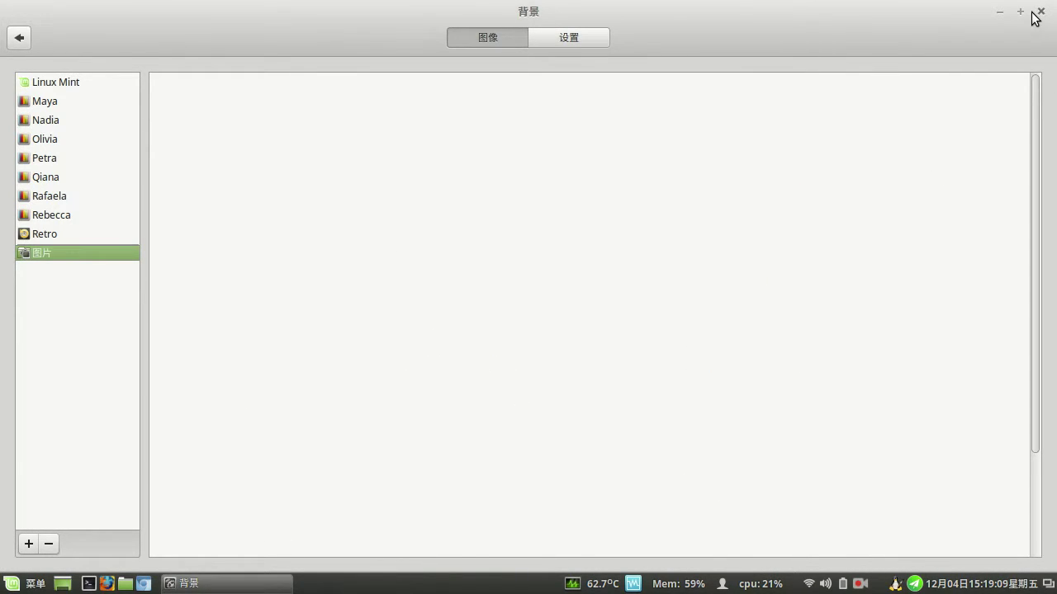
left_click(21, 35)
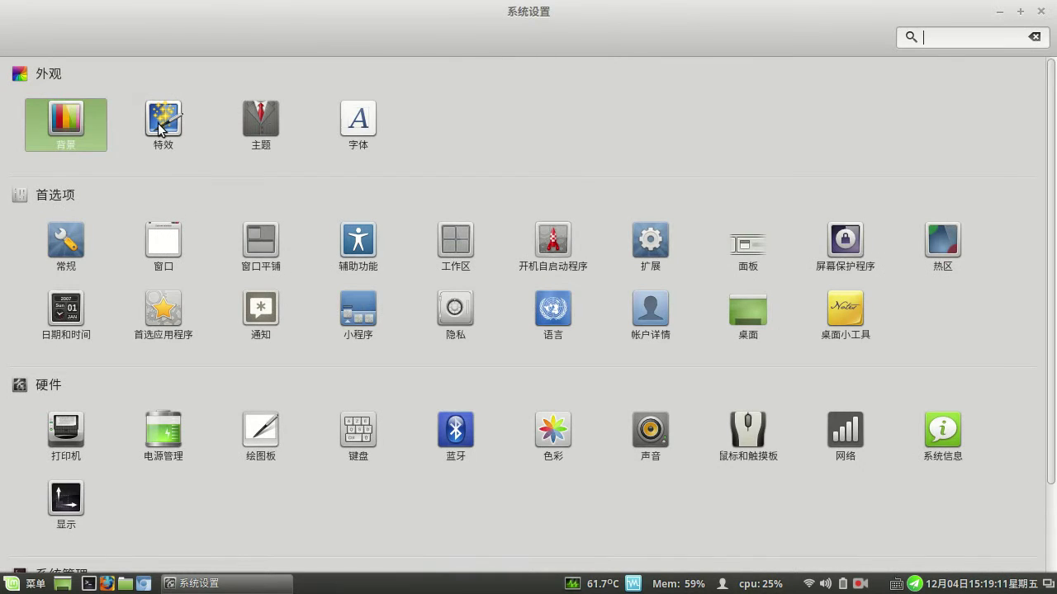
- Look through the 启用特效 and 自定义 pages of the 特效 (effects) settings and return to the settings overview
left_click(161, 121)
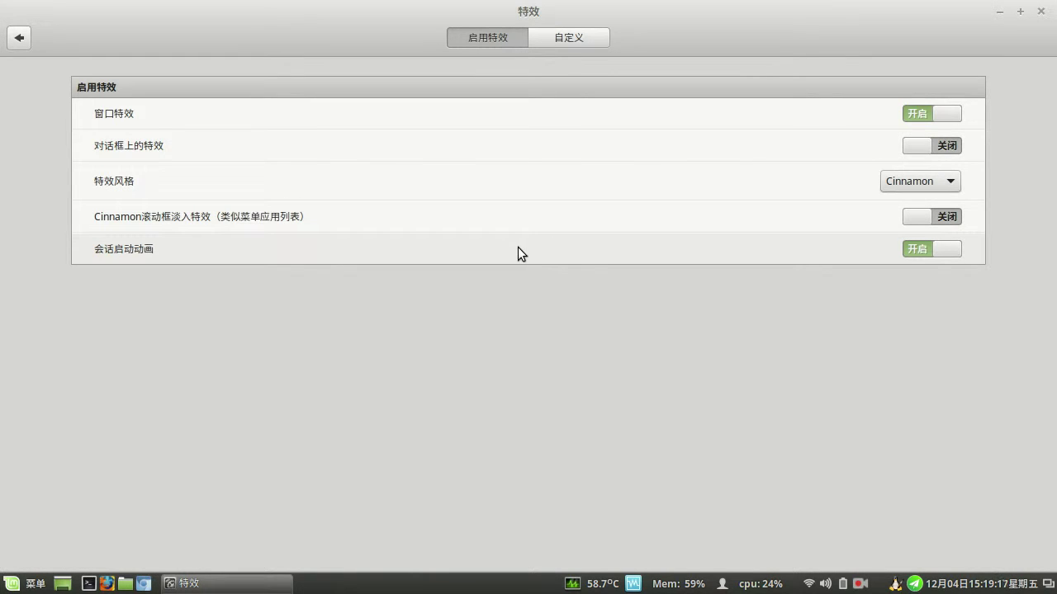
left_click(570, 39)
left_click(486, 44)
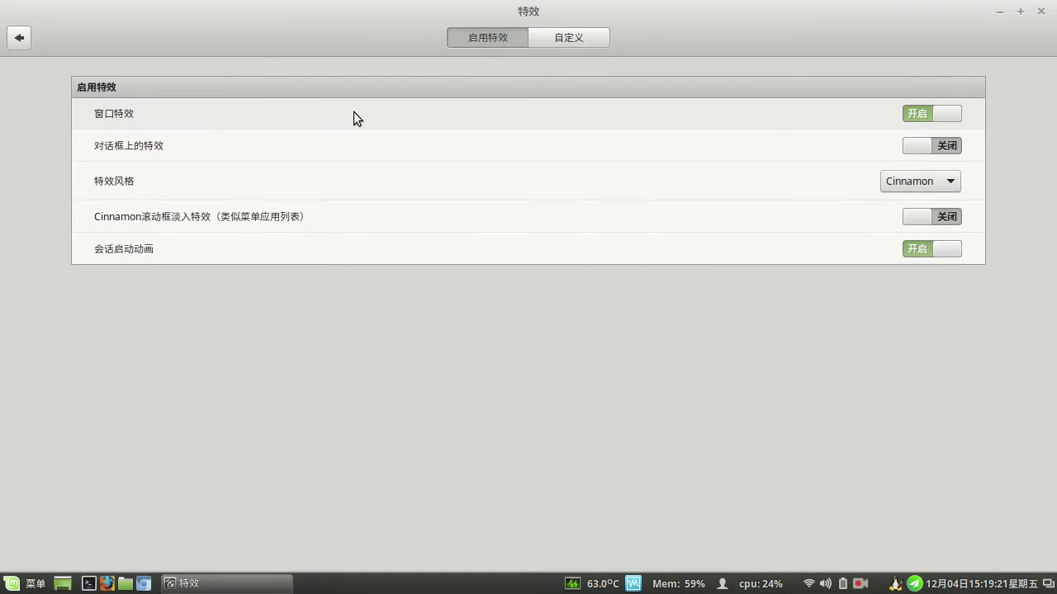
left_click(17, 39)
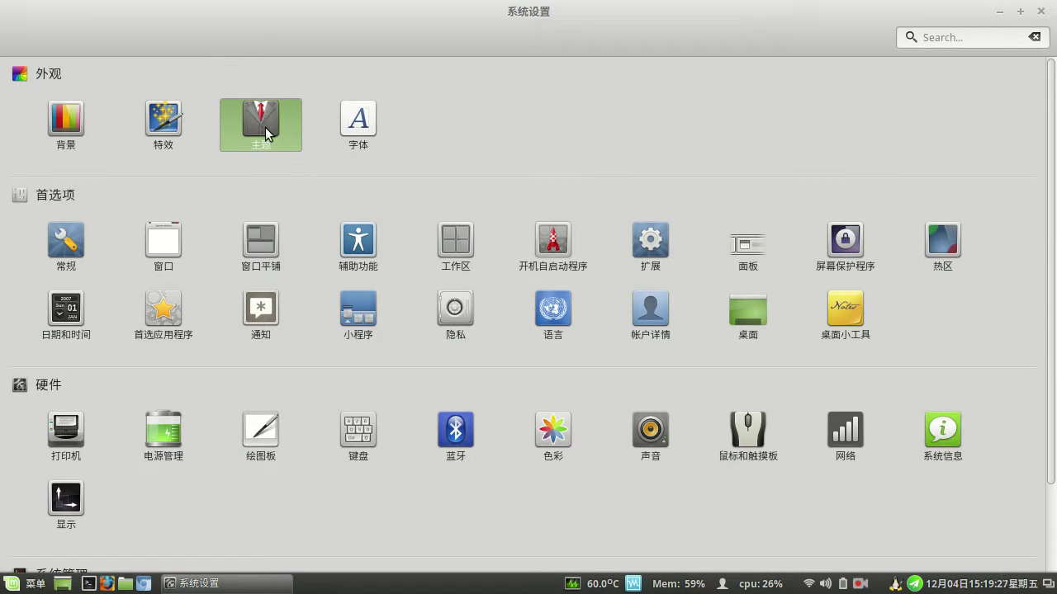
- Examine the 主题 (themes) options and the 字体 (fonts) options, returning to the settings overview
left_click(265, 130)
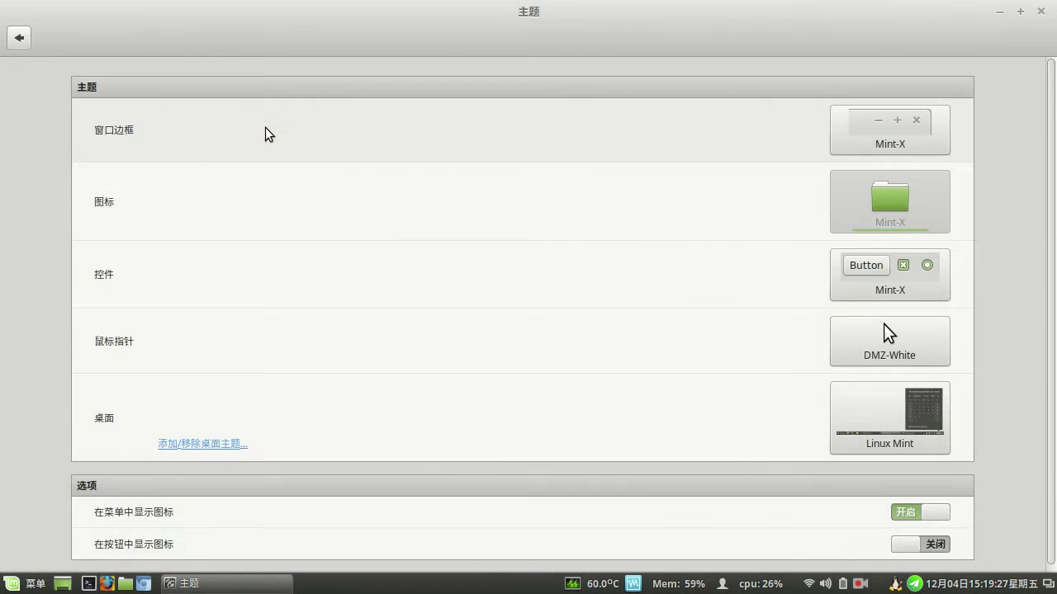
left_click(18, 39)
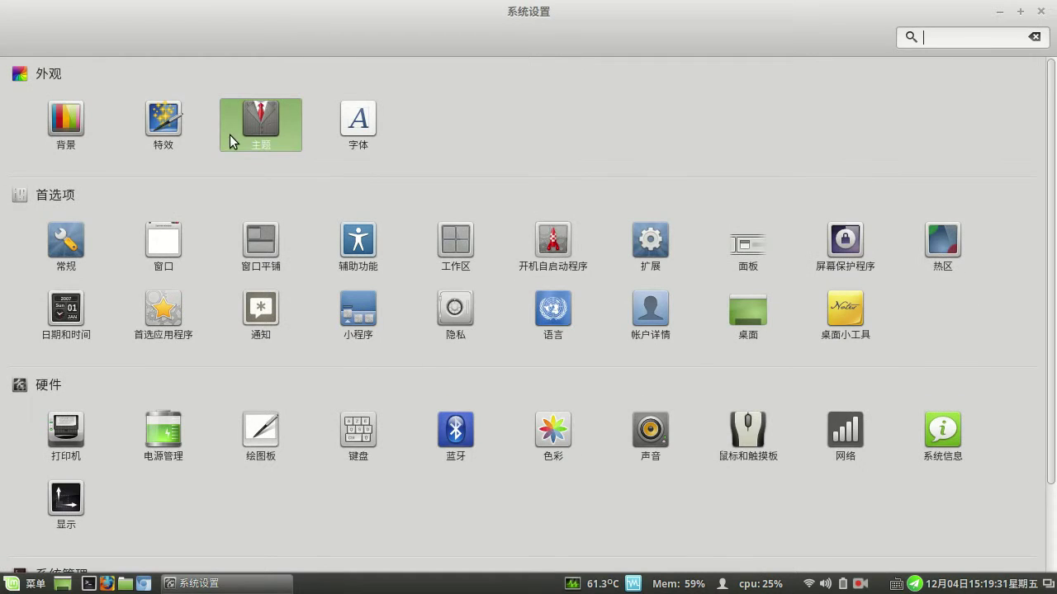
left_click(358, 115)
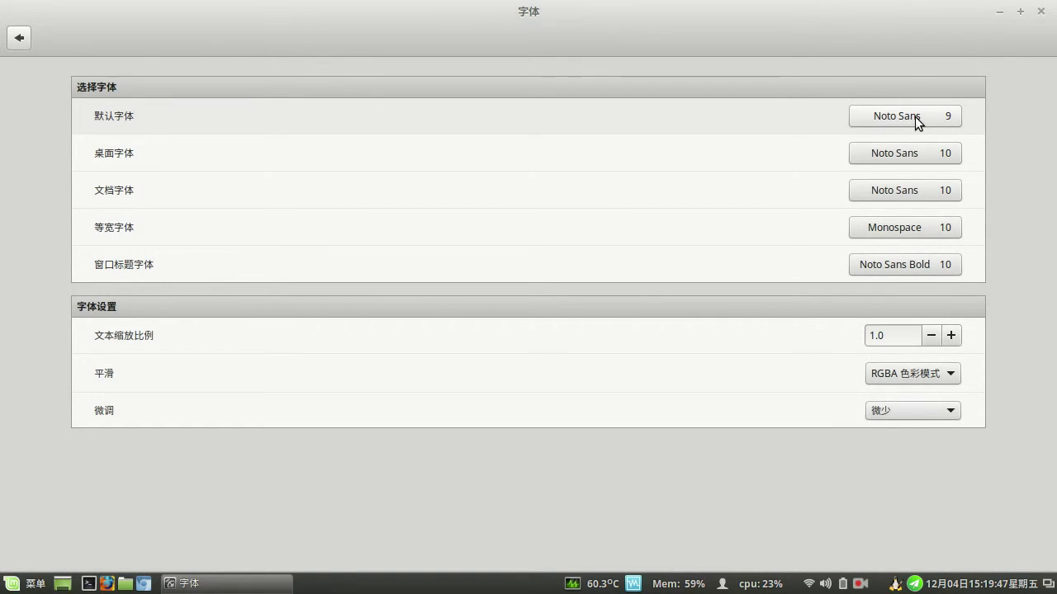
left_click(16, 39)
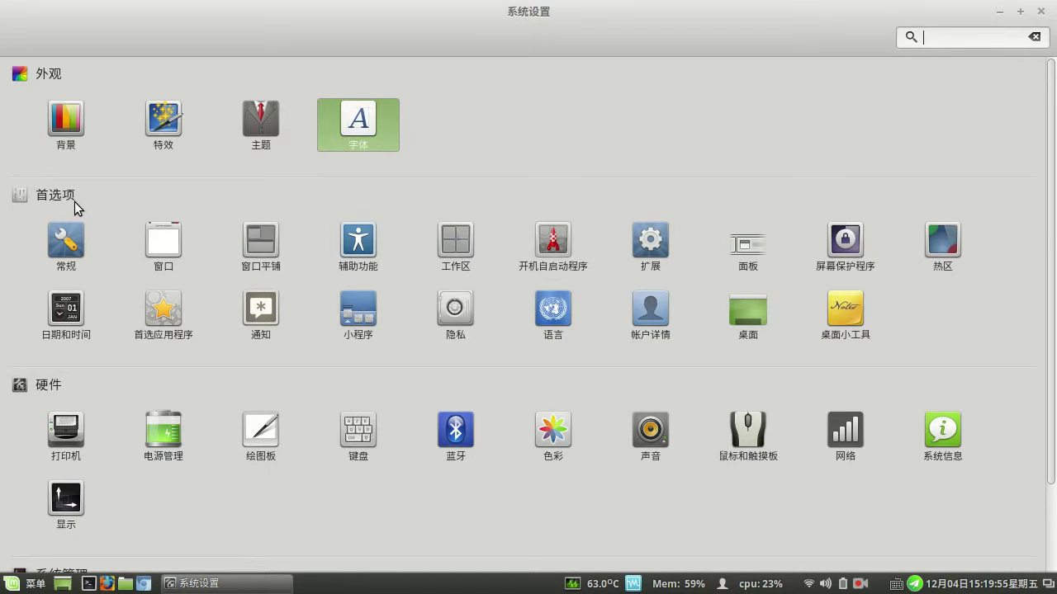
- Examine the user interface scaling choices in the 常规 (general) settings, keep 通用 selected and return to the overview
left_click(72, 242)
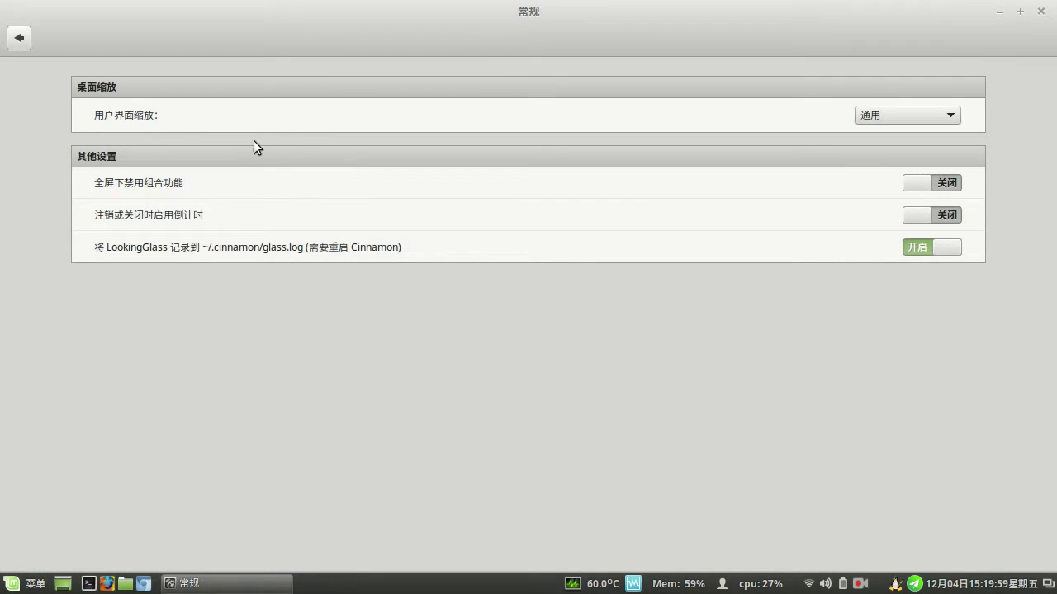
left_click(950, 116)
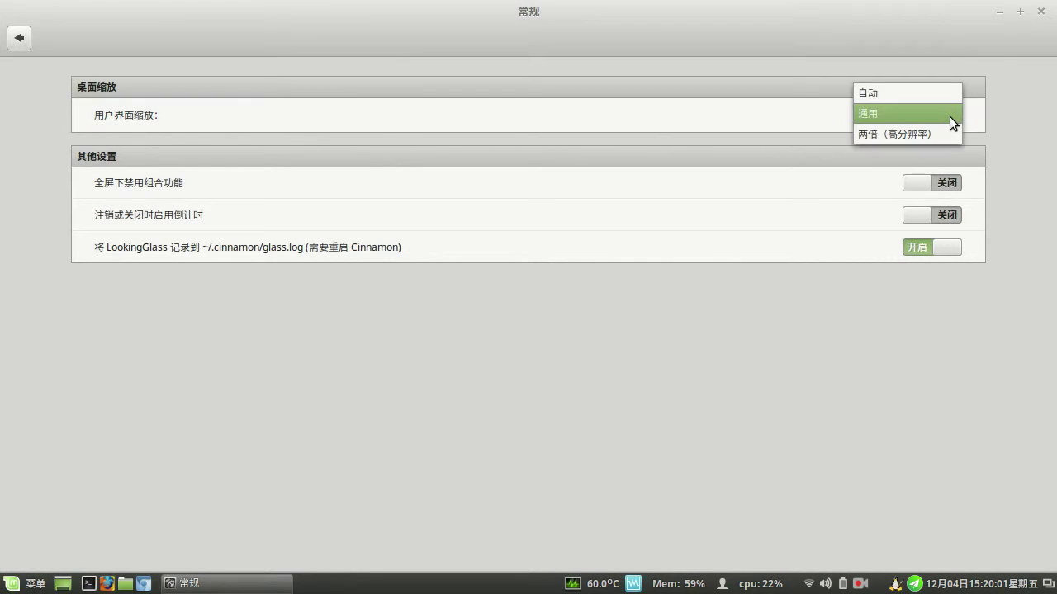
left_click(897, 114)
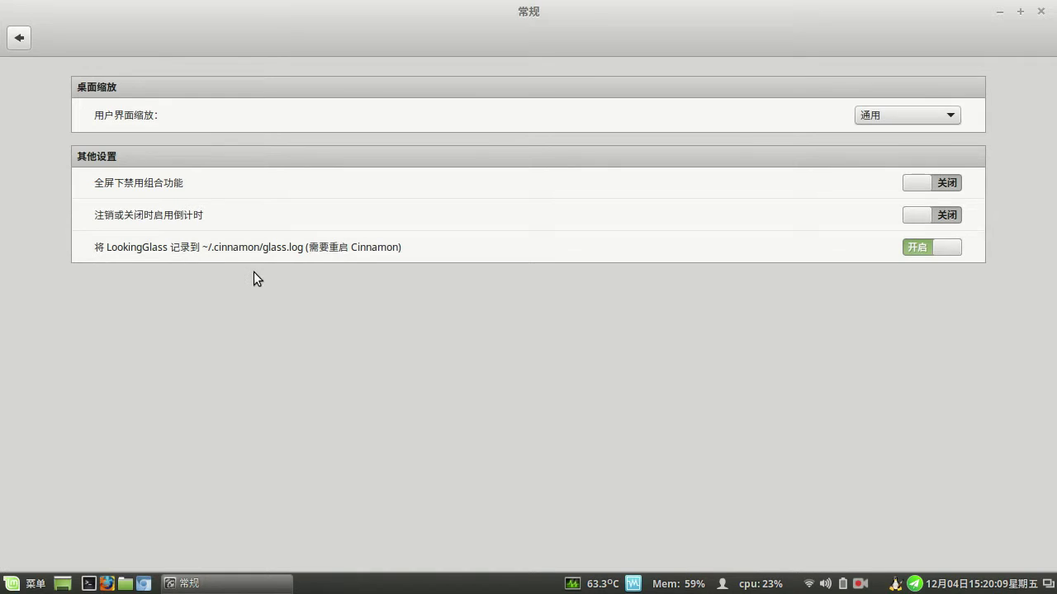
left_click(18, 39)
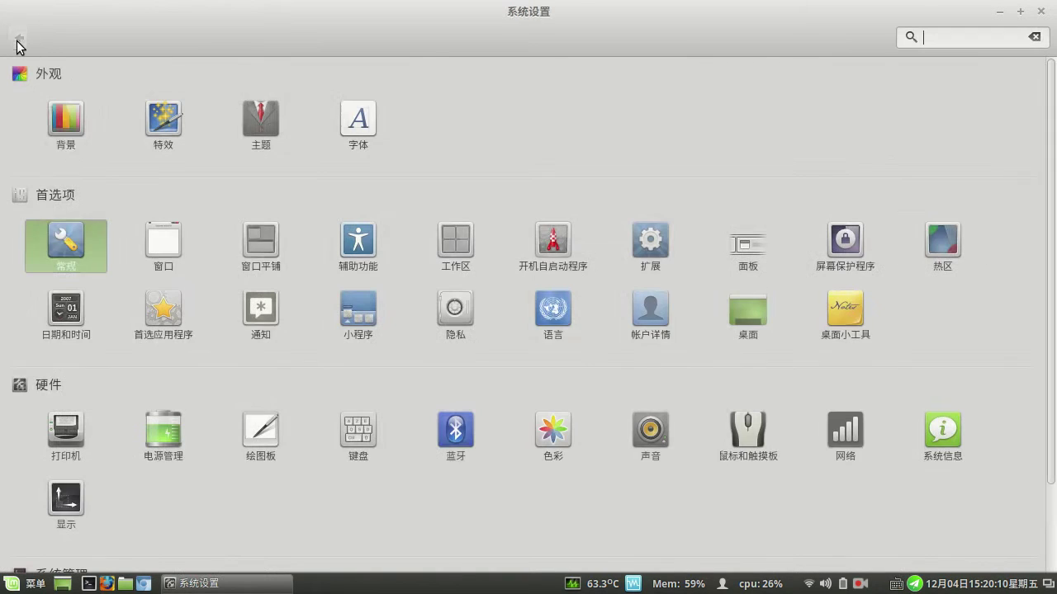
- Examine the title bar, behavior and Alt-Tab pages of the 窗口 settings, plus the 窗口平铺 (window tiling) options
left_click(166, 247)
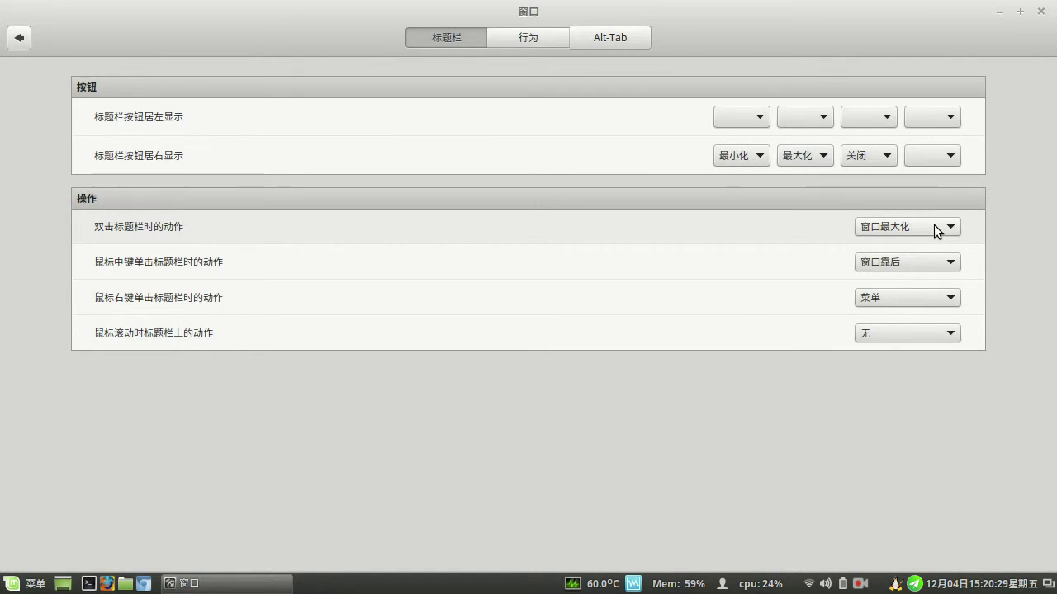
mouse_move(567, 14)
left_mouse_down()
mouse_move(559, 45)
mouse_move(553, 5)
left_mouse_up()
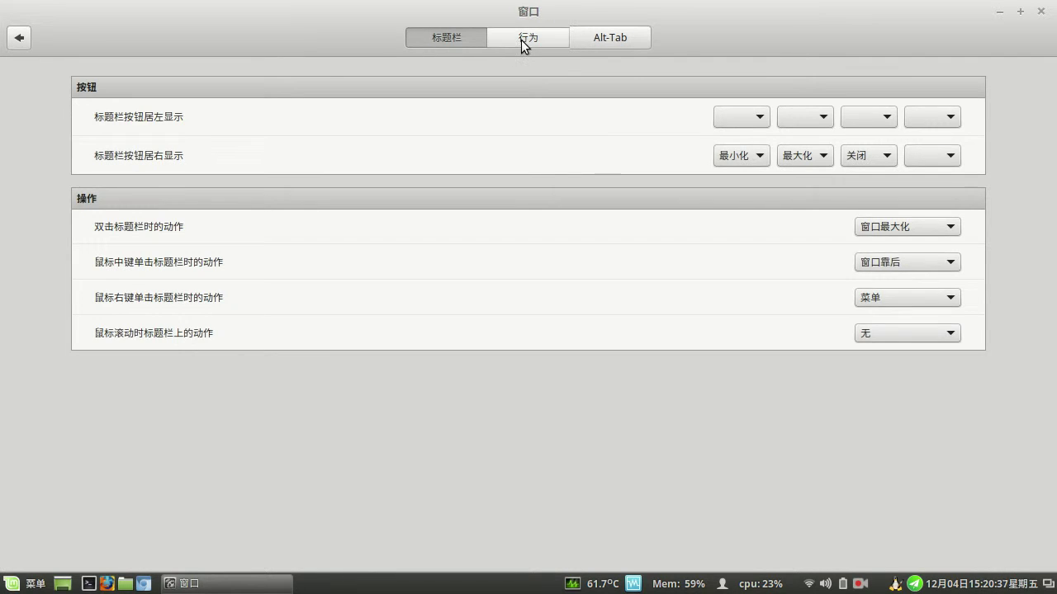
left_click(521, 39)
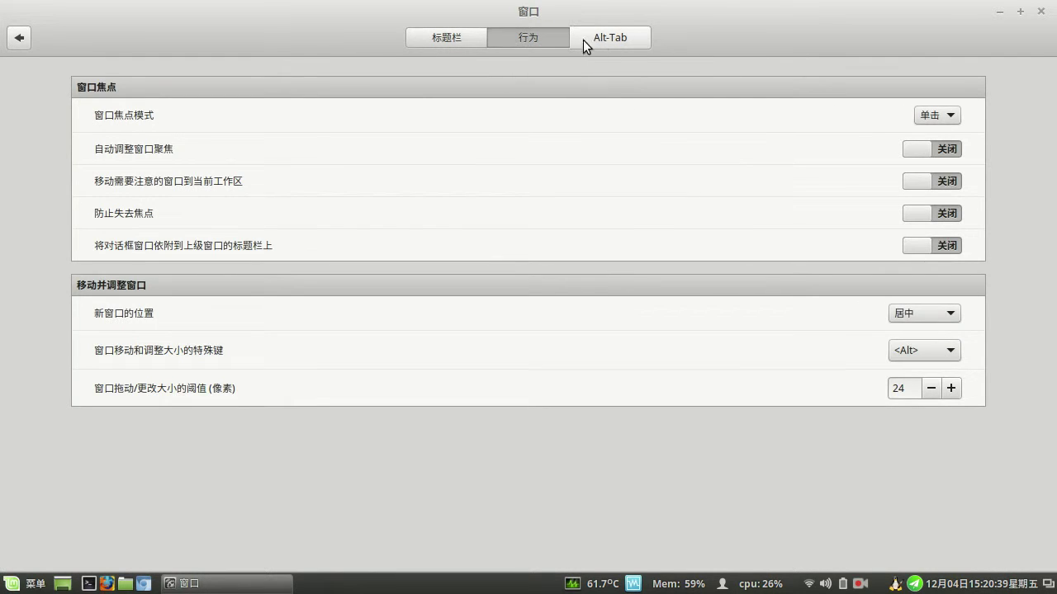
left_click(606, 41)
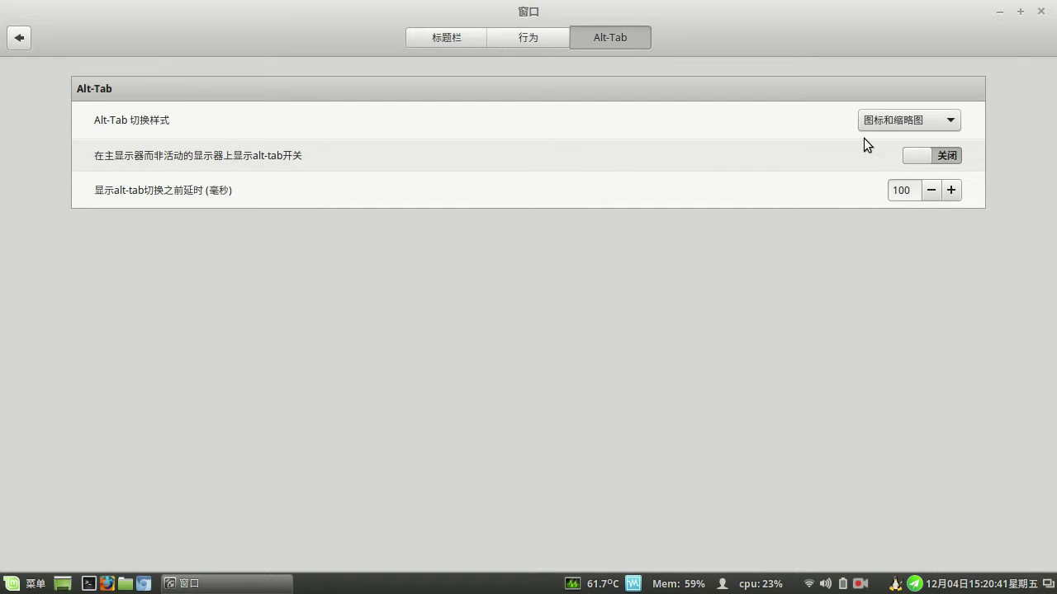
left_click(18, 40)
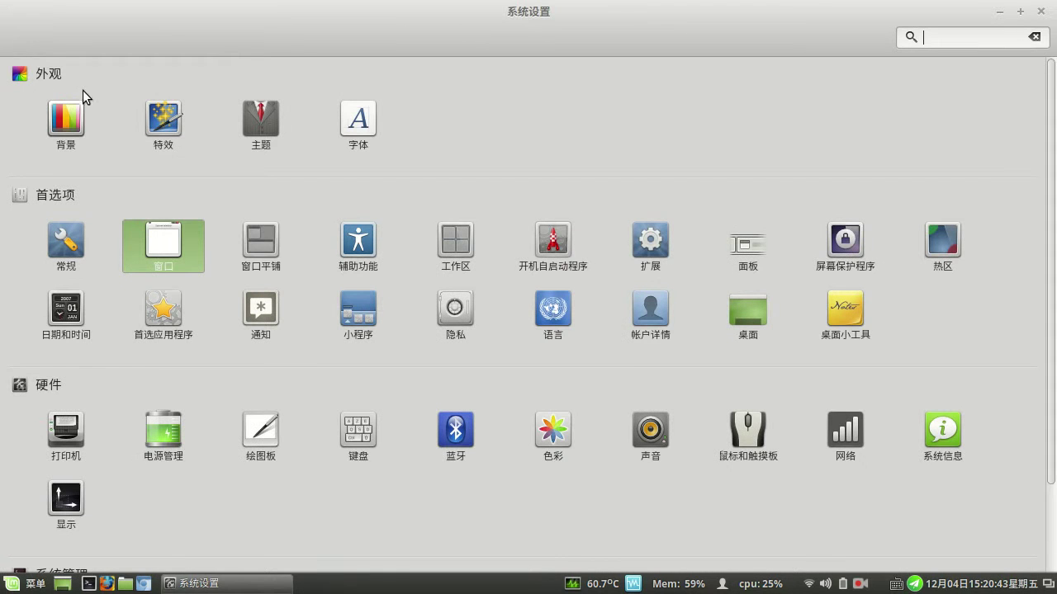
left_click(270, 249)
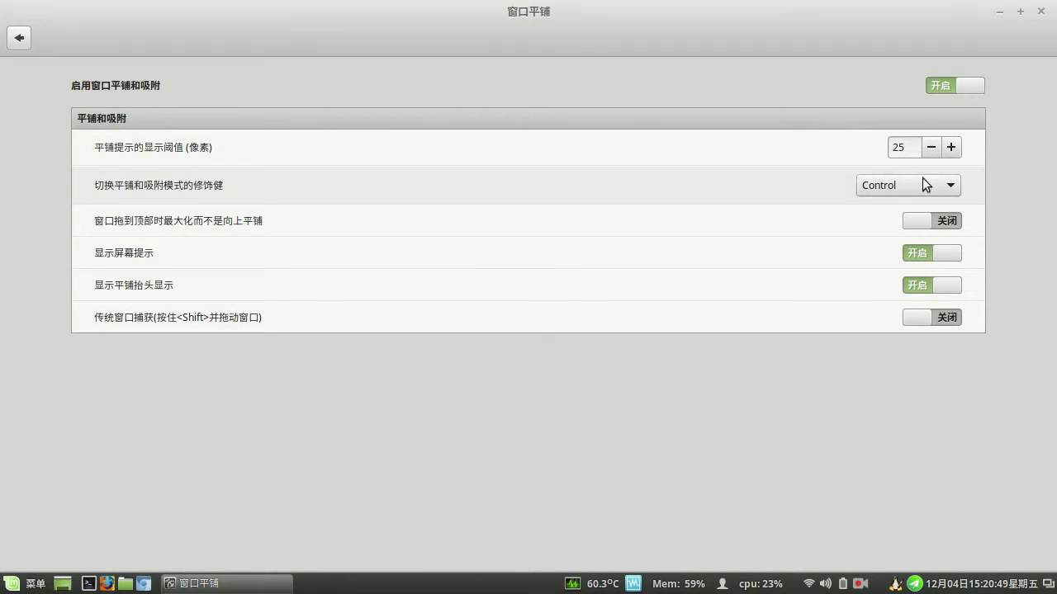
left_click(23, 41)
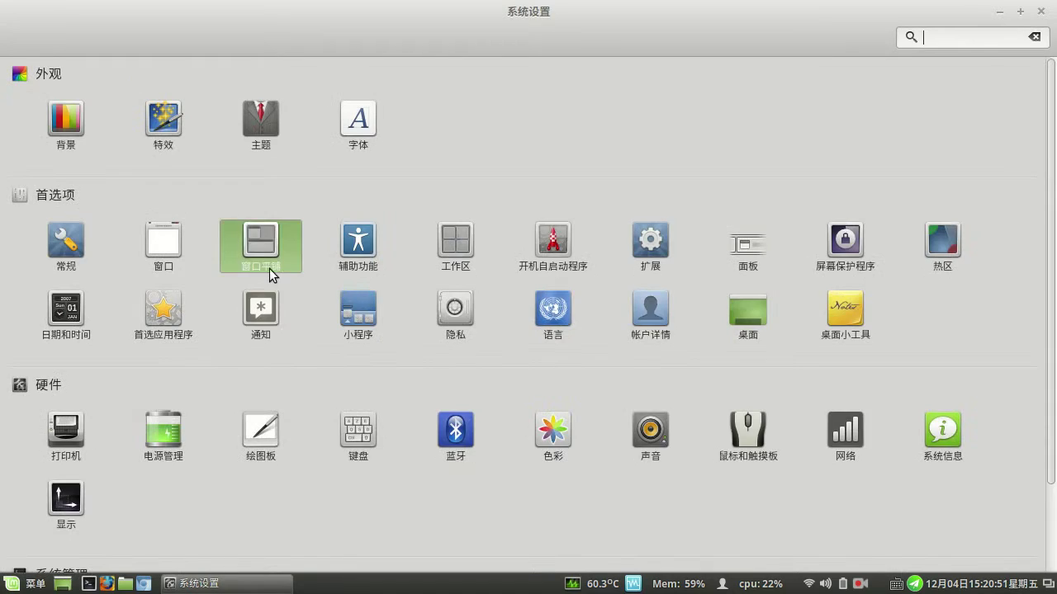
- Look through the vision, hearing, typing and pointing pages of the 辅助功能 (accessibility) settings and leave them
left_click(358, 241)
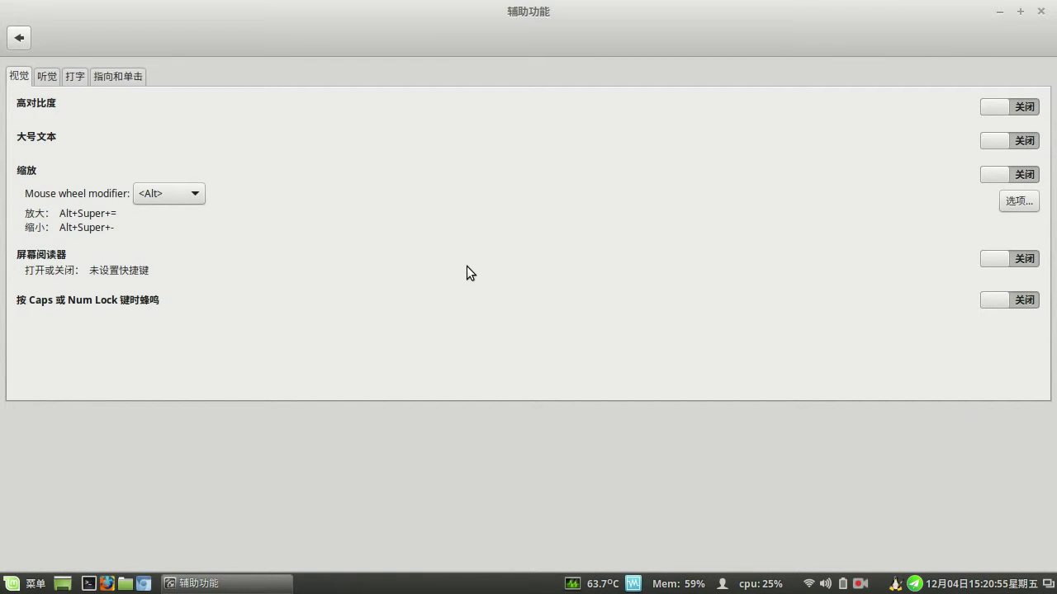
left_click(49, 78)
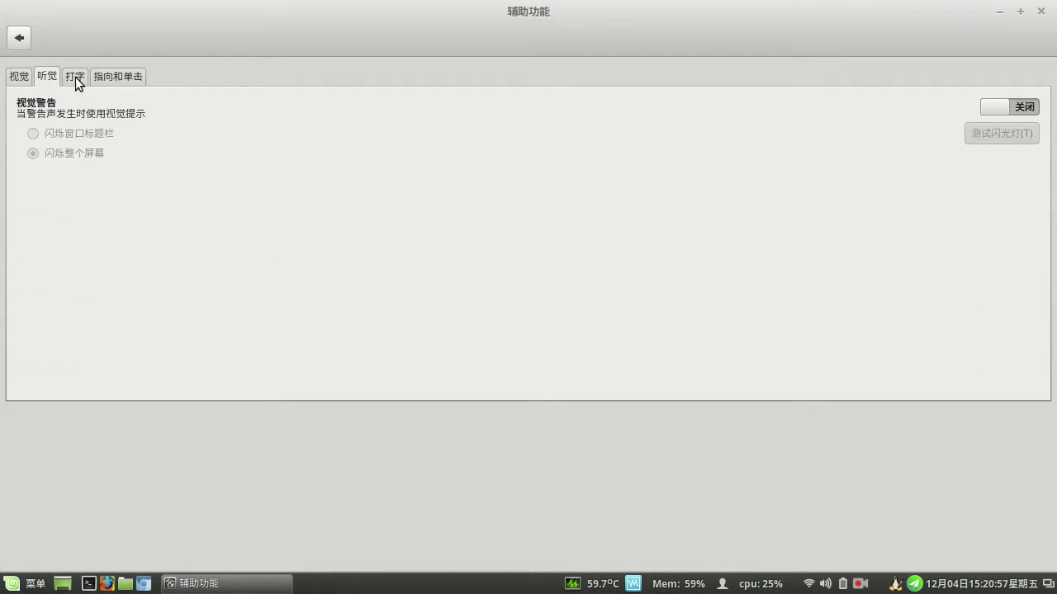
left_click(75, 77)
left_click(132, 78)
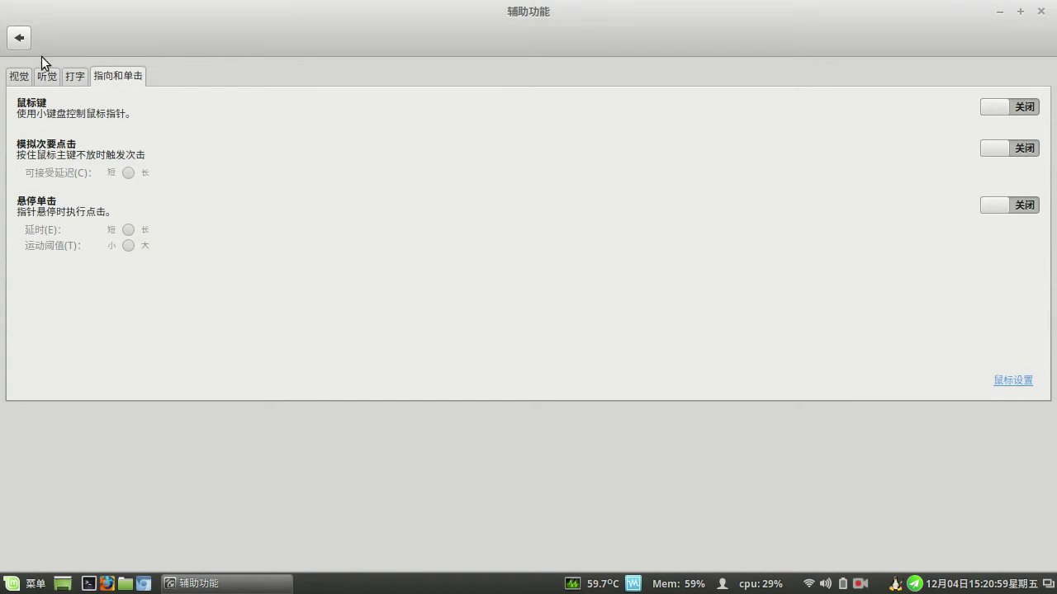
left_click(20, 39)
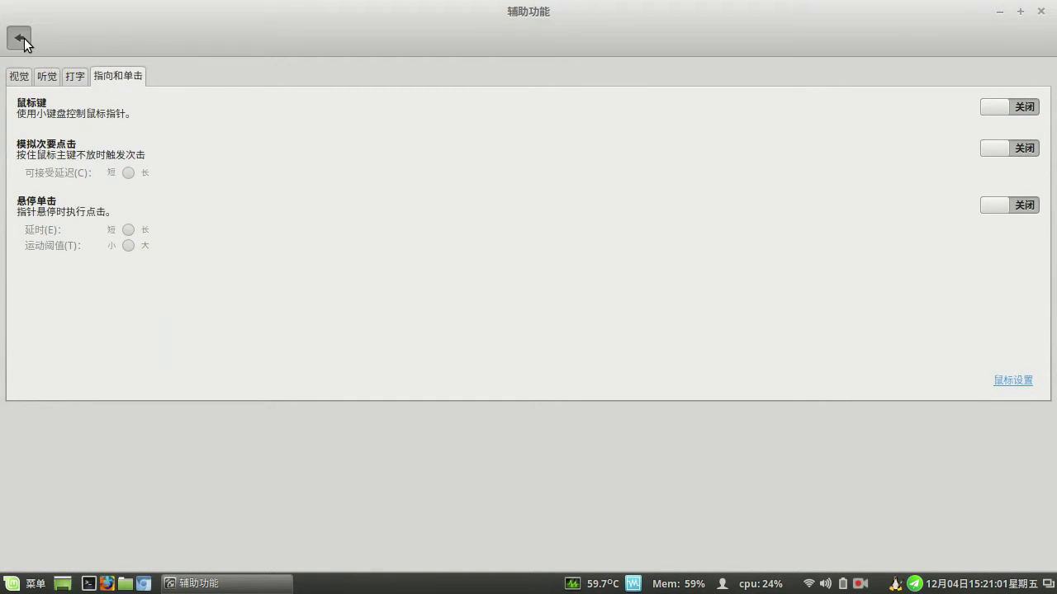
- View the OSD options in the 工作区 (workspace) settings, bring up the workspace overview and return to the current workspace
left_click(461, 247)
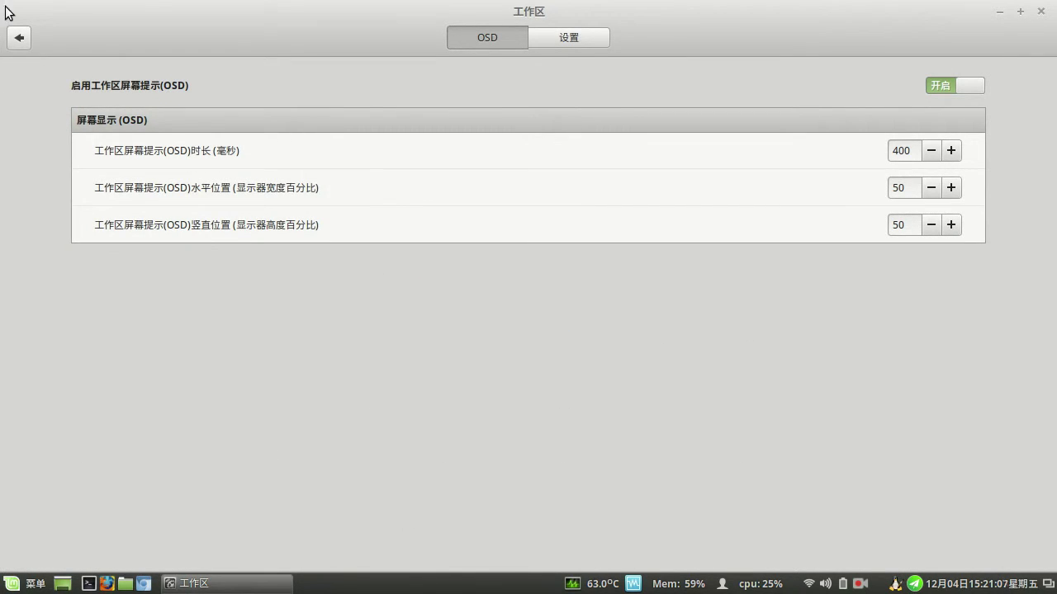
mouse_move(0, 0)
left_click(292, 176)
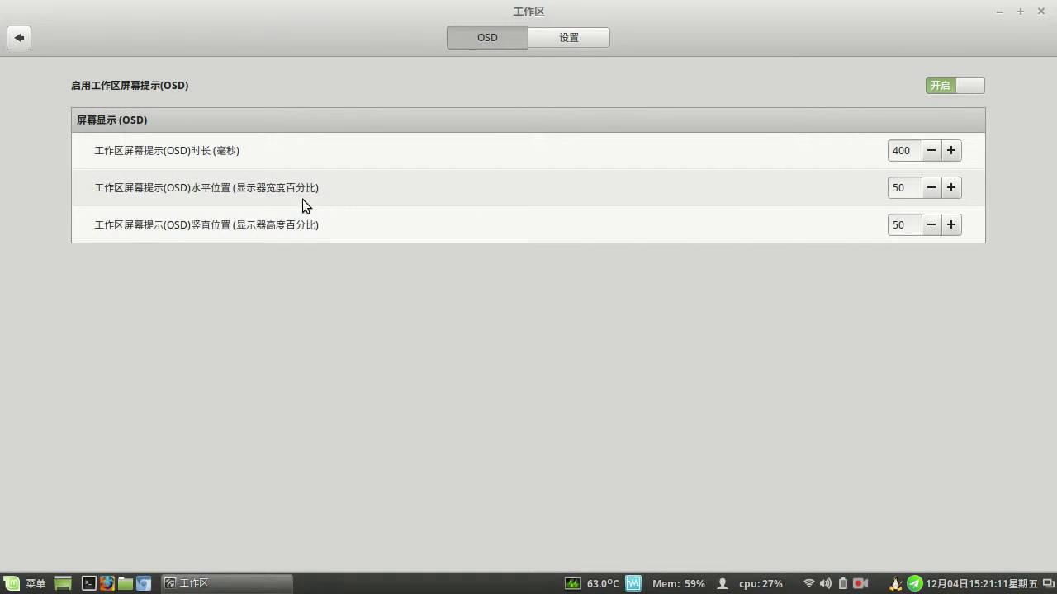
- View the 设置 (settings) page of the 工作区 module, examine the 开机自启动程序 (startup programs) list and return to the overview
left_click(590, 38)
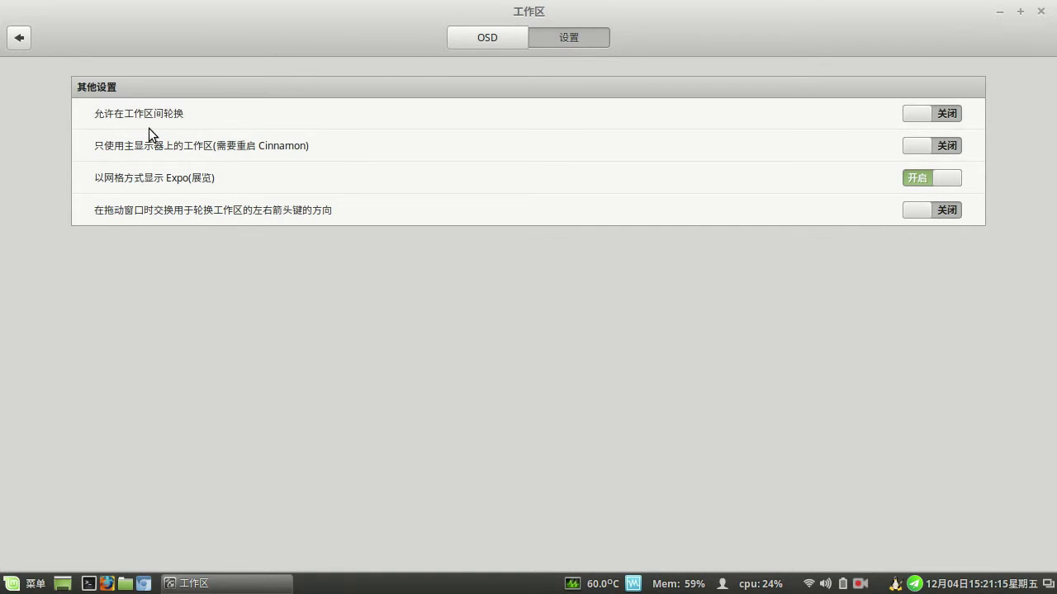
left_click(19, 38)
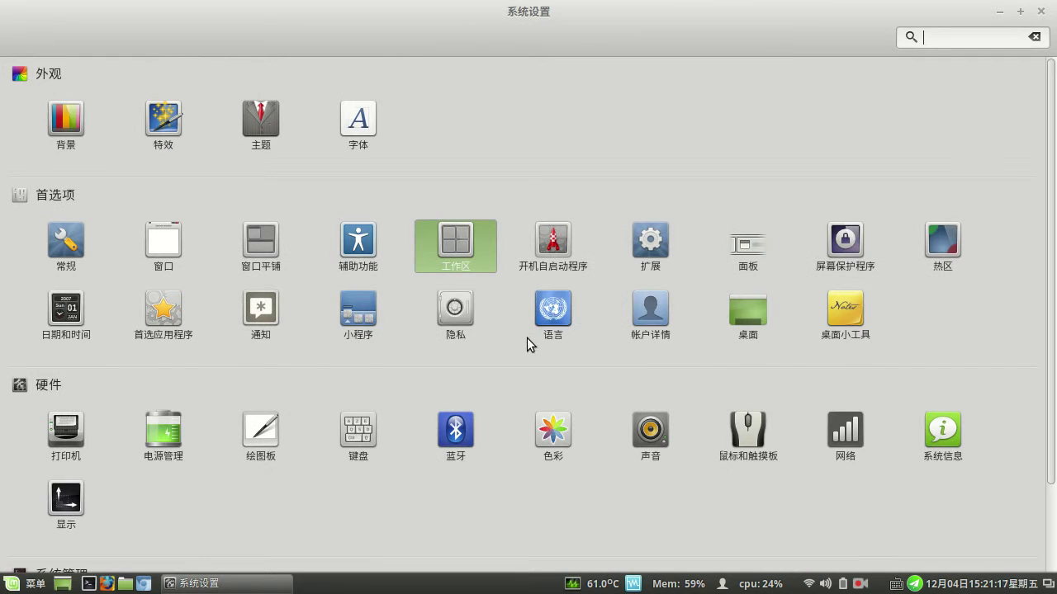
left_click(555, 253)
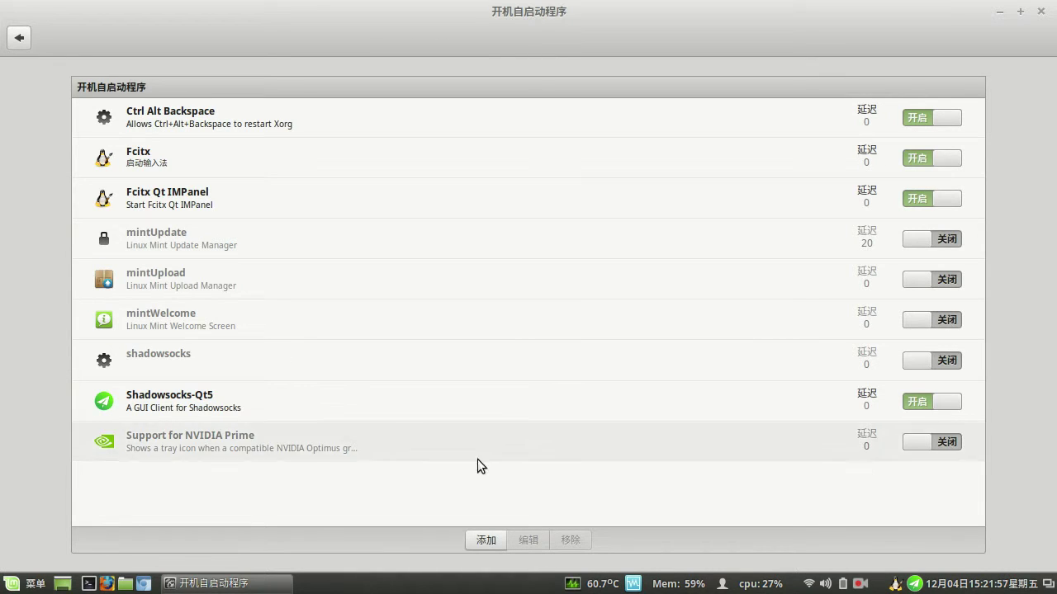
left_click(19, 38)
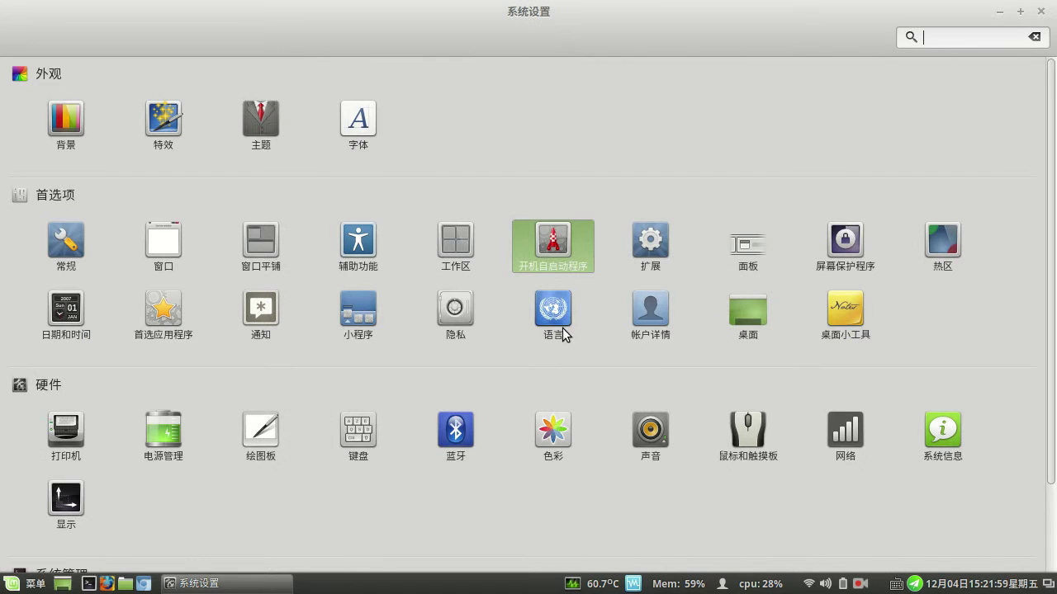
- View the installed 扩展 (extensions), switch workspaces back and forth with Desktop Scroller at the screen edge, and return to the overview
left_click(656, 241)
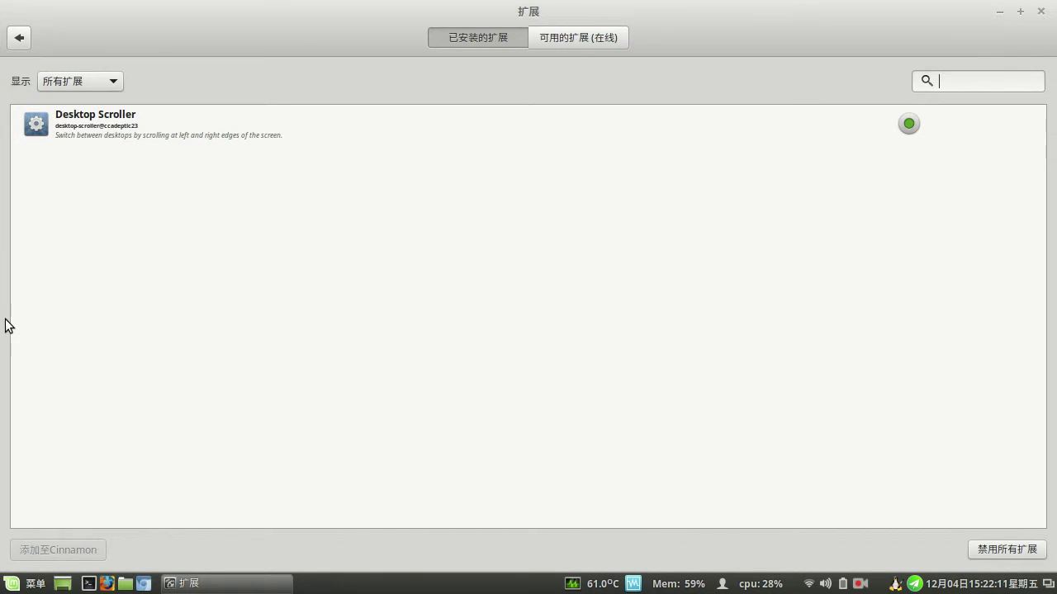
scroll(5, 326, "down", 1)
scroll(5, 326, "up", 1)
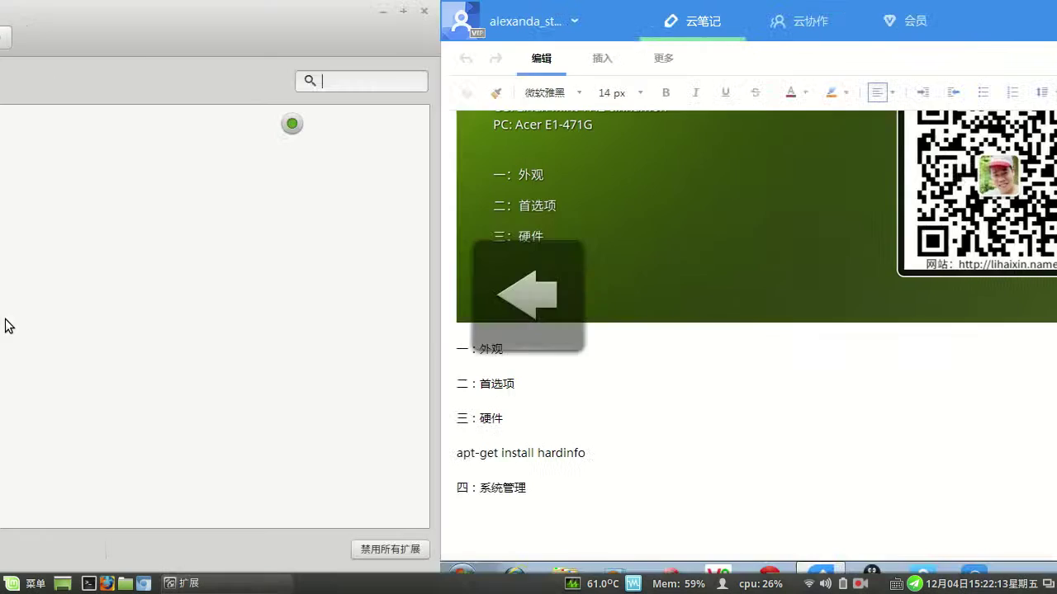
scroll(5, 273, "down", 1)
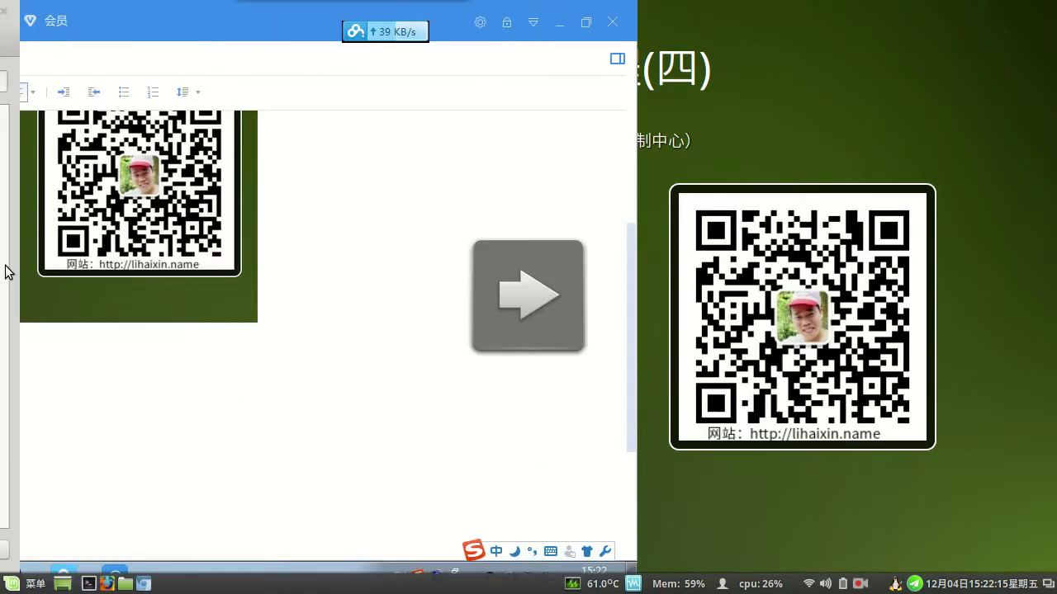
scroll(5, 265, "up", 1)
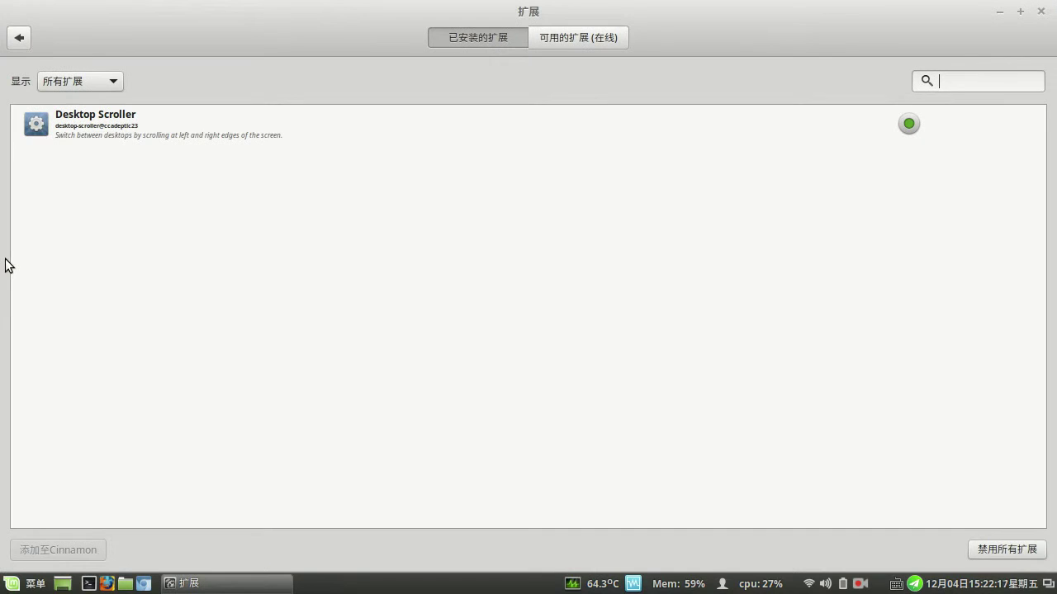
left_click(19, 37)
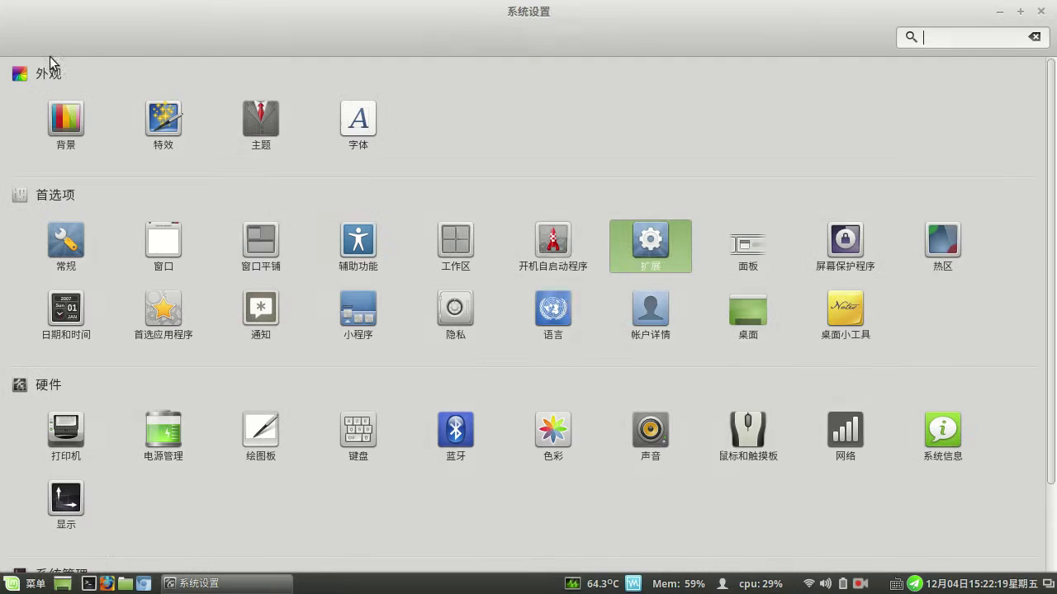
- Open the 面板 (panel) settings, look through the panel's context menu and dismiss it
left_click(717, 261)
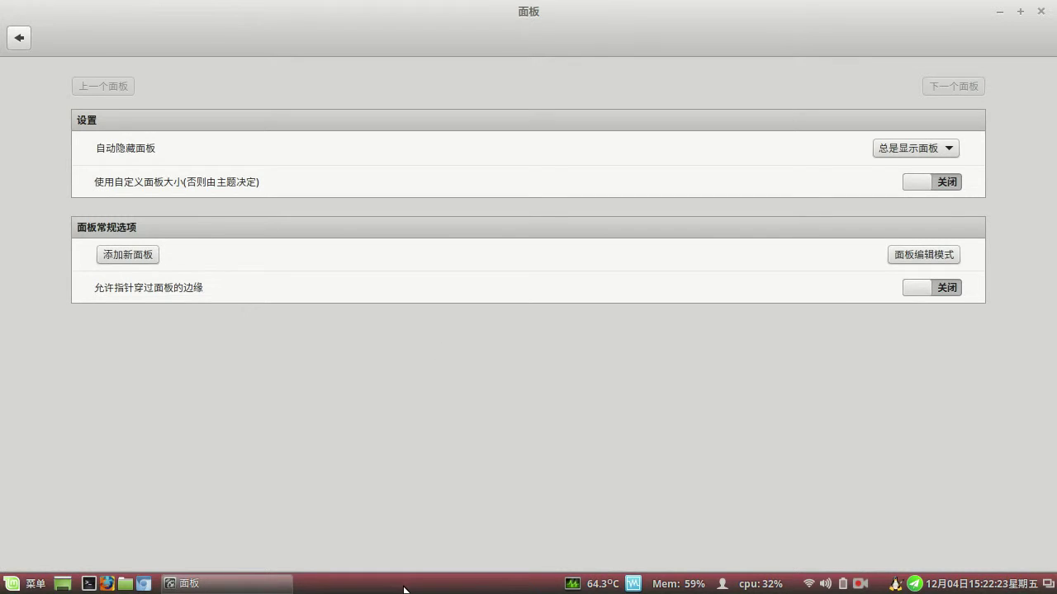
right_click(451, 589)
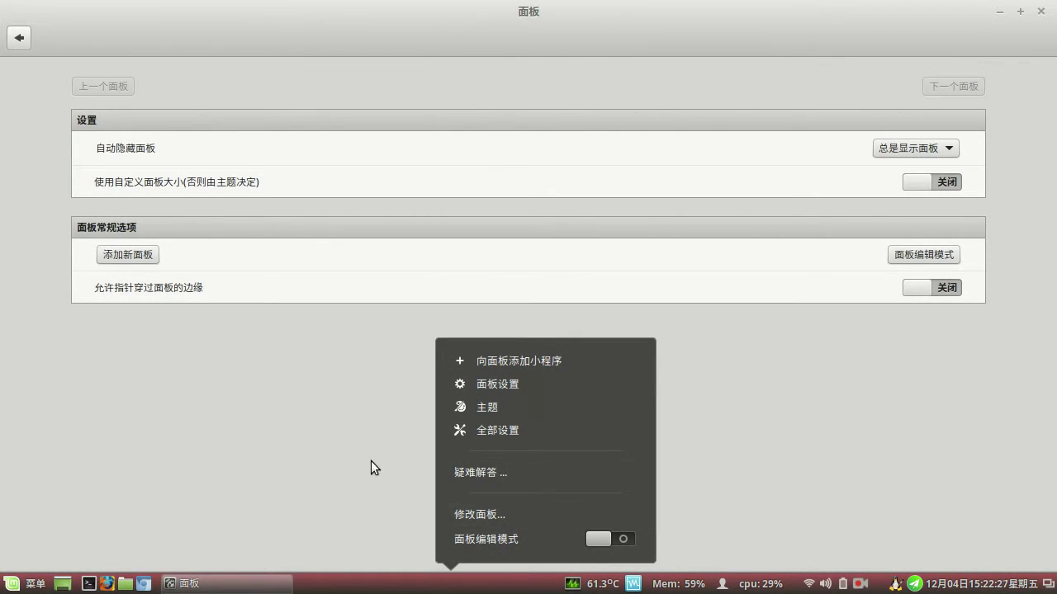
left_click(285, 394)
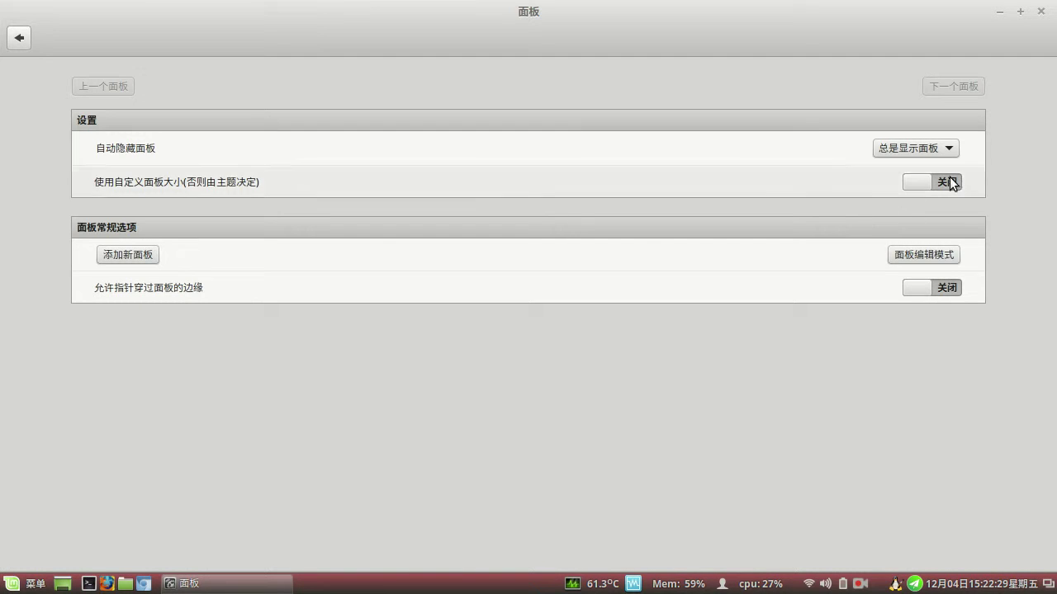
- Try 自动隐藏面板 (auto-hide) for the panel, restore 总是显示面板 (always show) and return to the overview
left_click(953, 147)
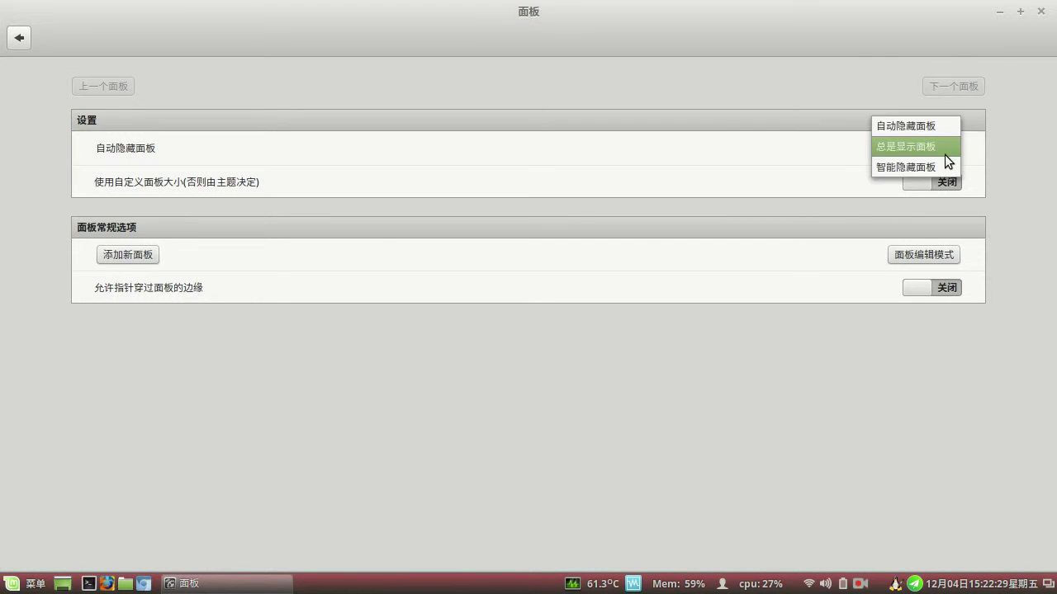
left_click(909, 126)
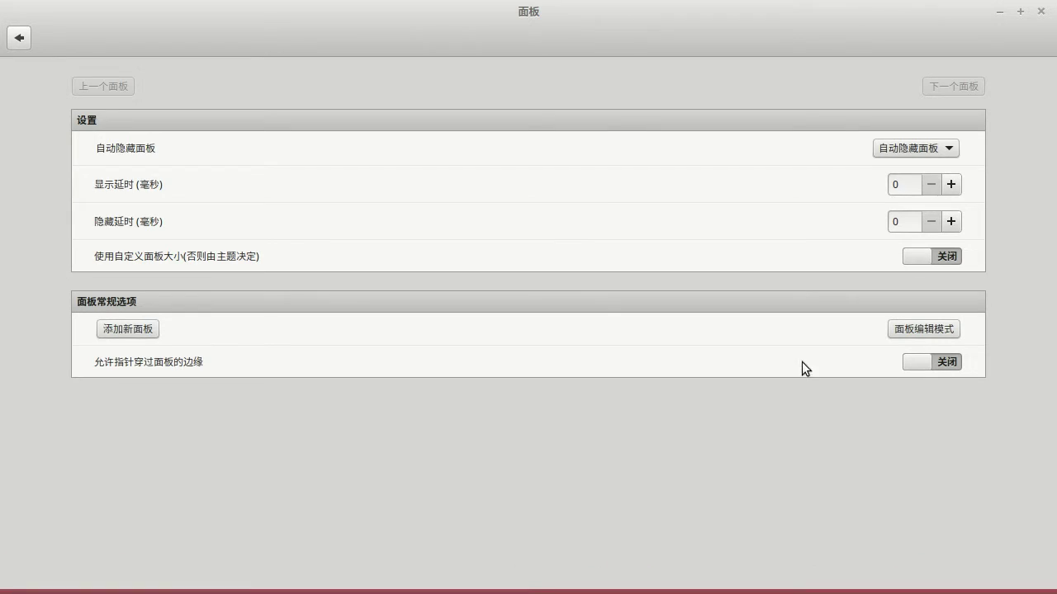
left_click(945, 148)
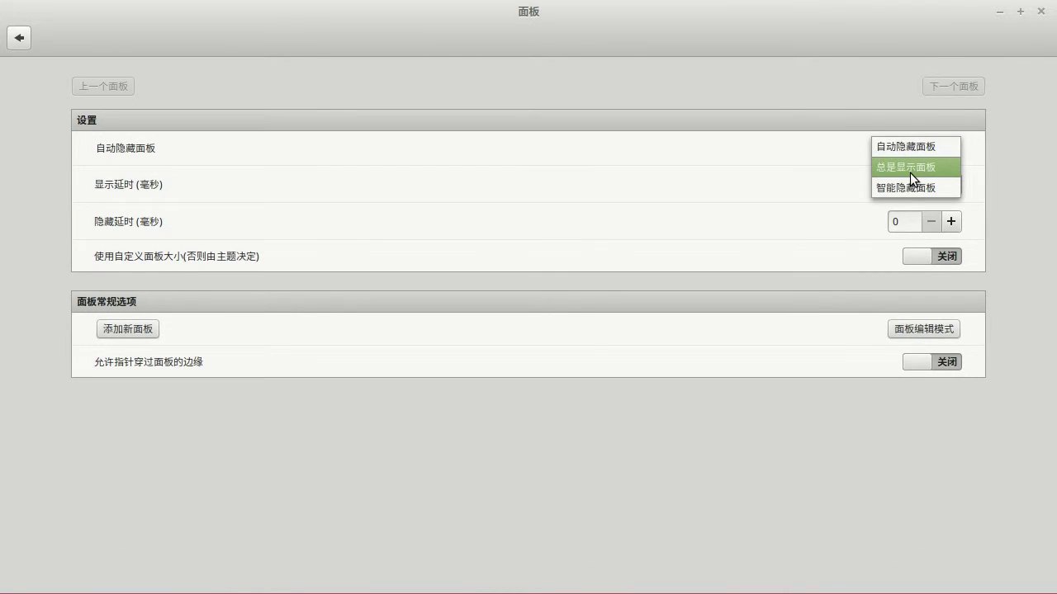
left_click(910, 167)
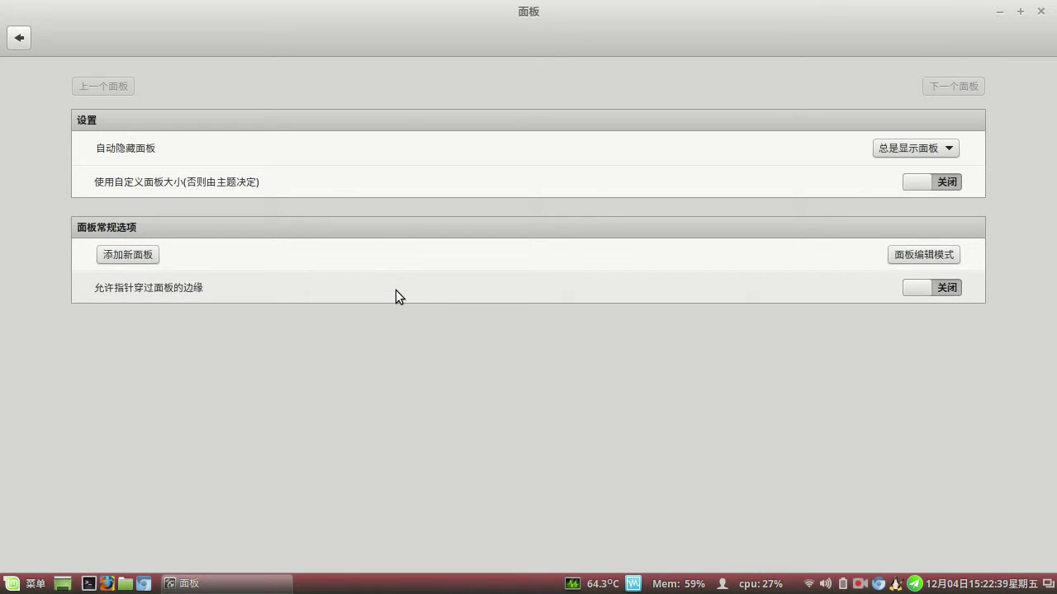
left_click(18, 38)
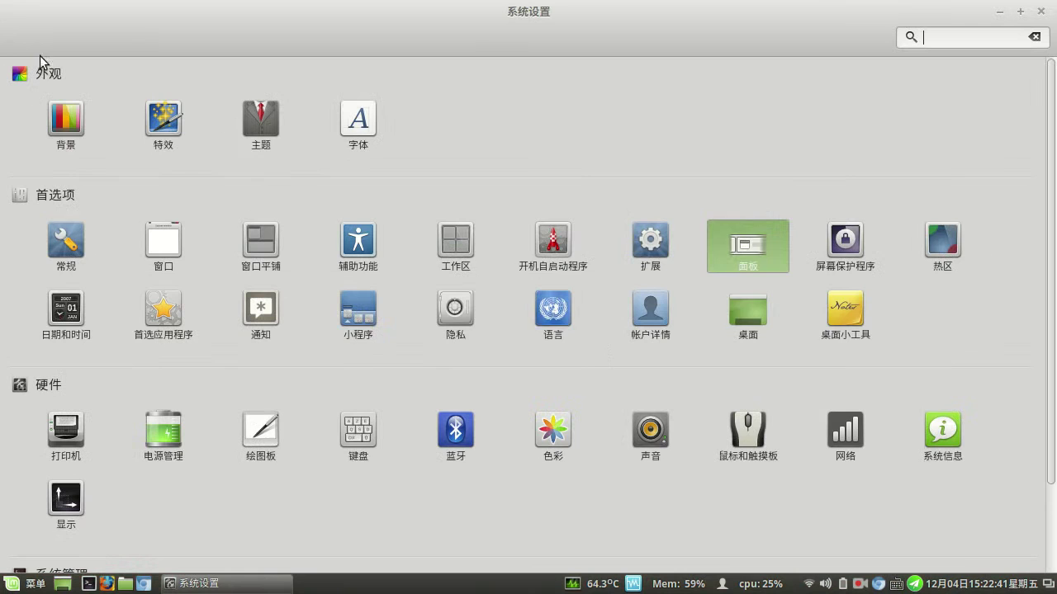
- Look through the screensaver selection, lock settings and date pages of the 屏幕保护程序 module and return to the overview
left_click(845, 248)
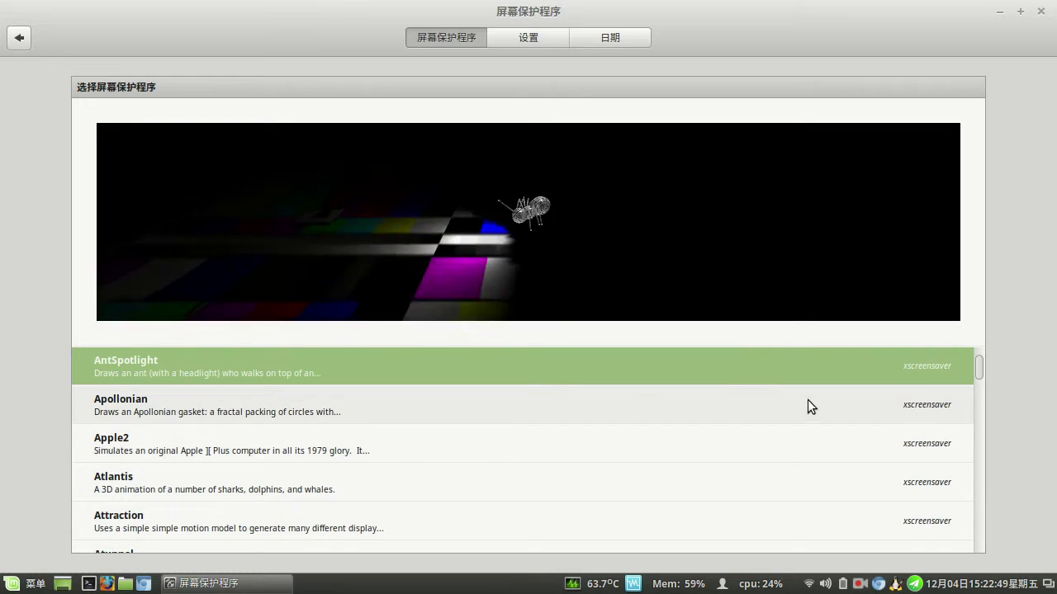
left_click(525, 38)
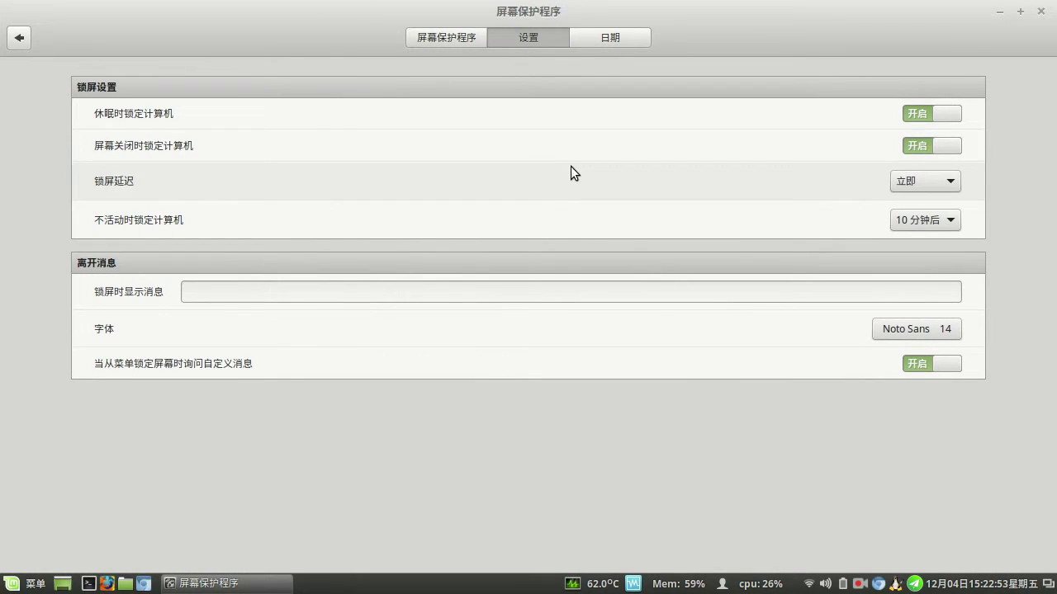
left_click(609, 38)
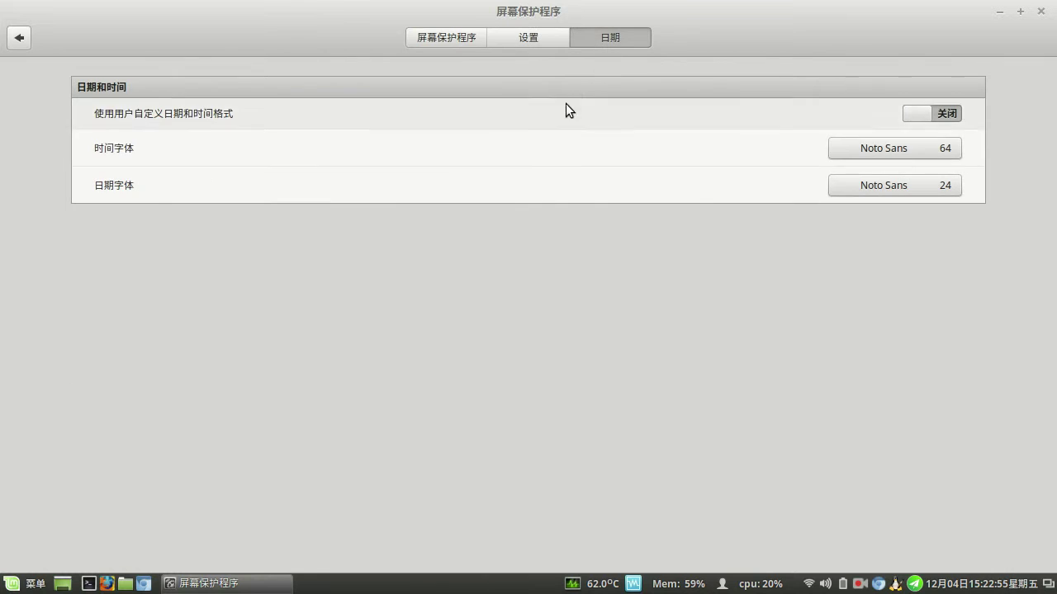
left_click(20, 40)
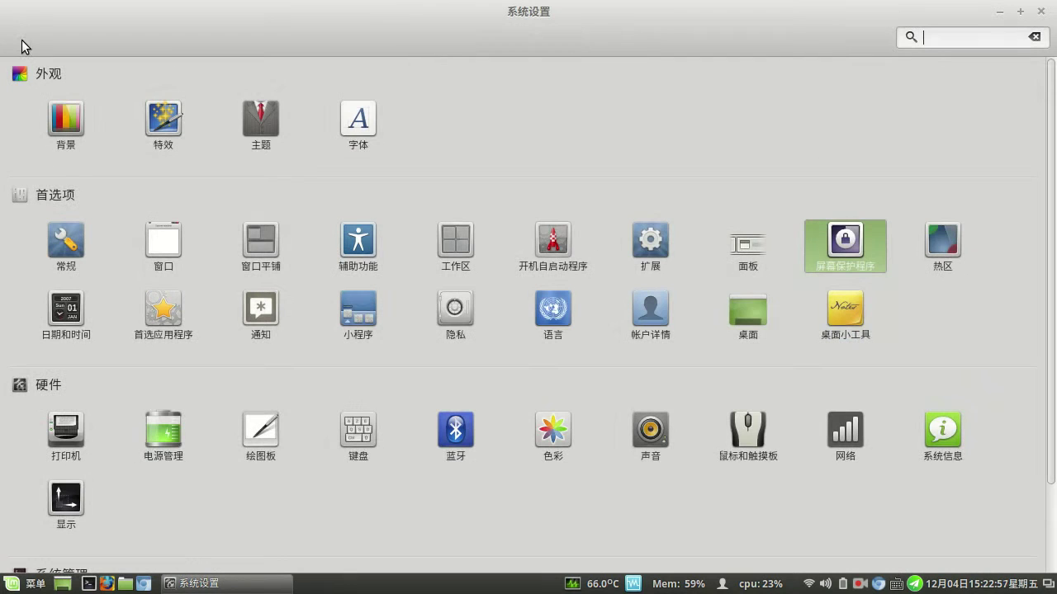
- View the 热区 (hot corners) settings, trigger the all-workspaces and all-windows corners, return to the module each time and leave it
left_click(941, 244)
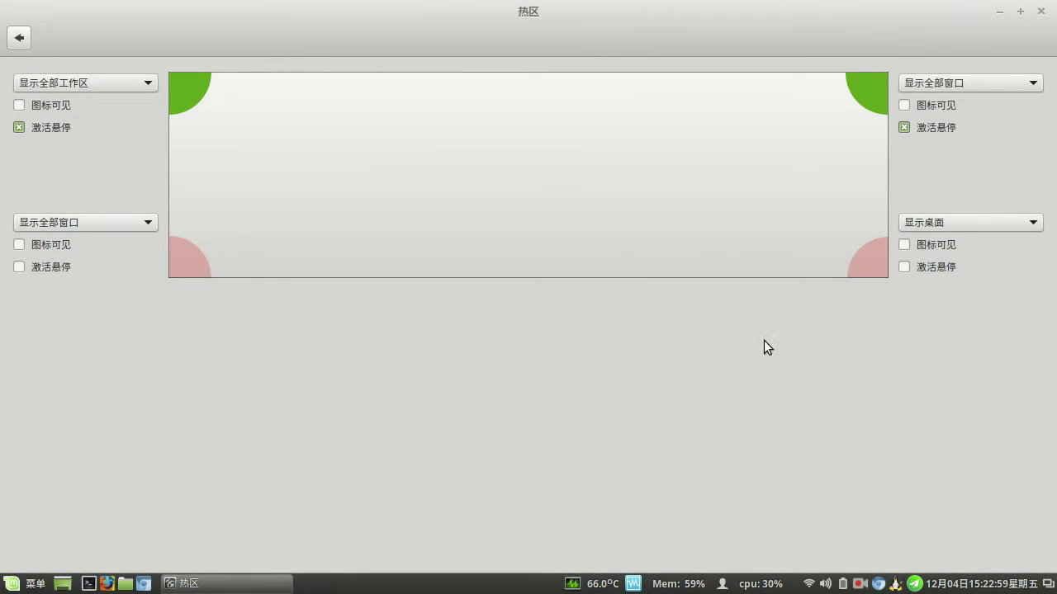
mouse_move(0, 0)
left_click(191, 104)
mouse_move(0, 0)
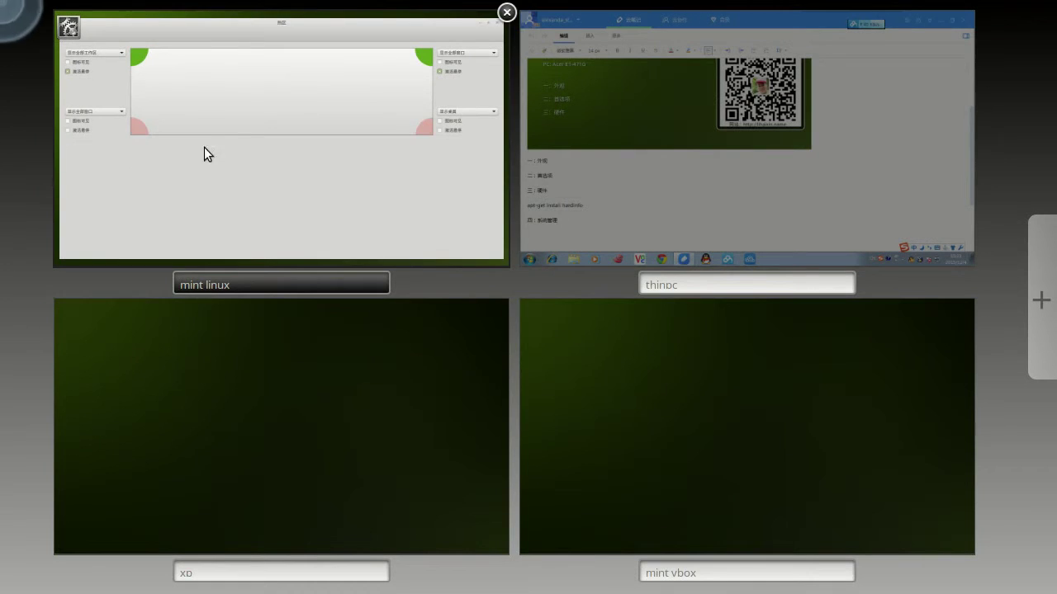
left_click(193, 121)
mouse_move(1056, 0)
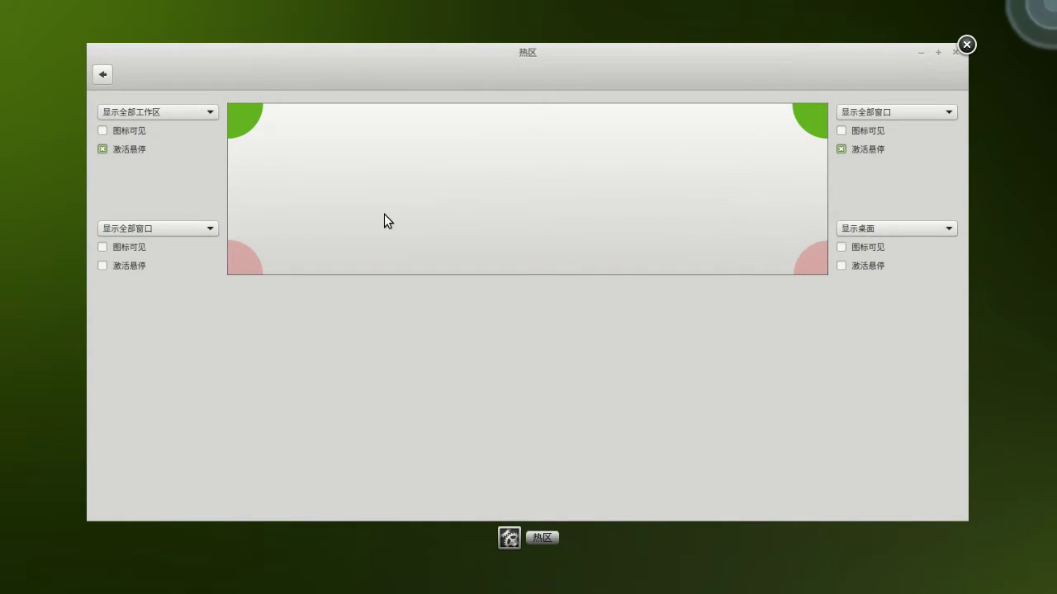
left_click(367, 207)
left_click(19, 35)
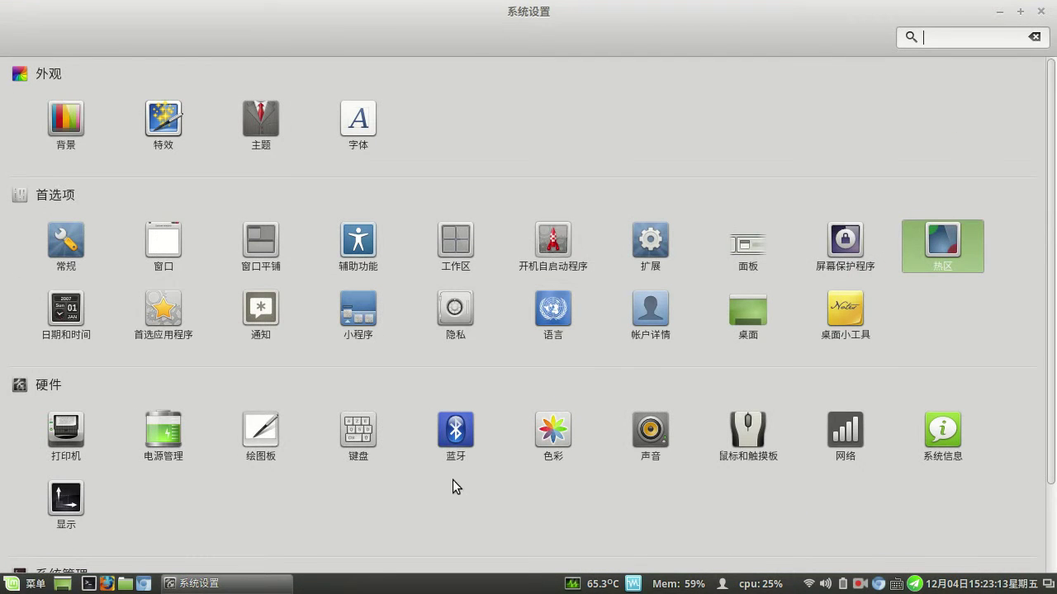
- View the time zone, clock and format options in the 日期和时间 (date and time) settings and return to the overview
left_click(65, 321)
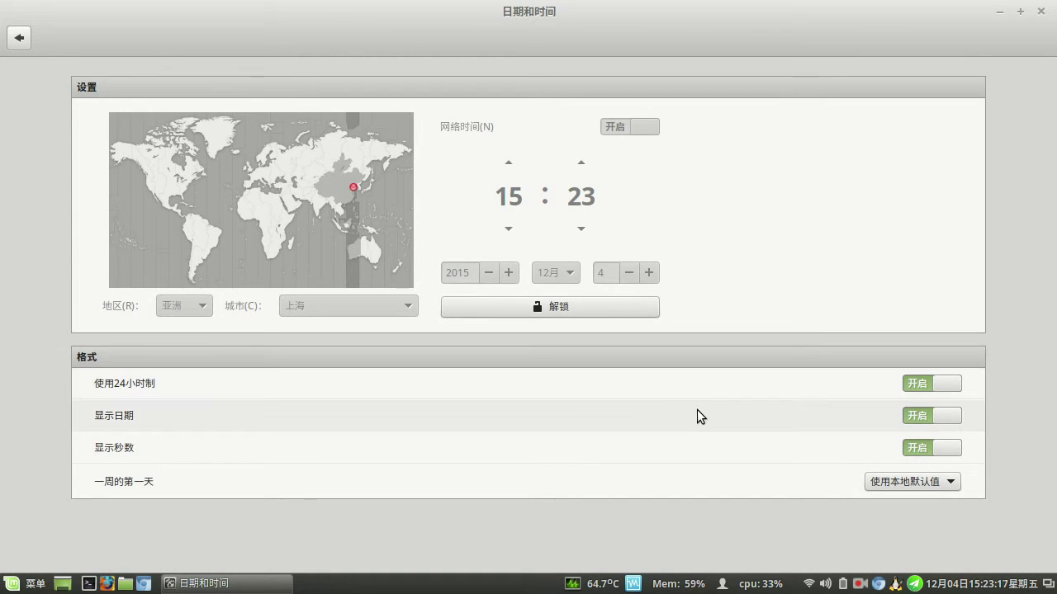
left_click(18, 38)
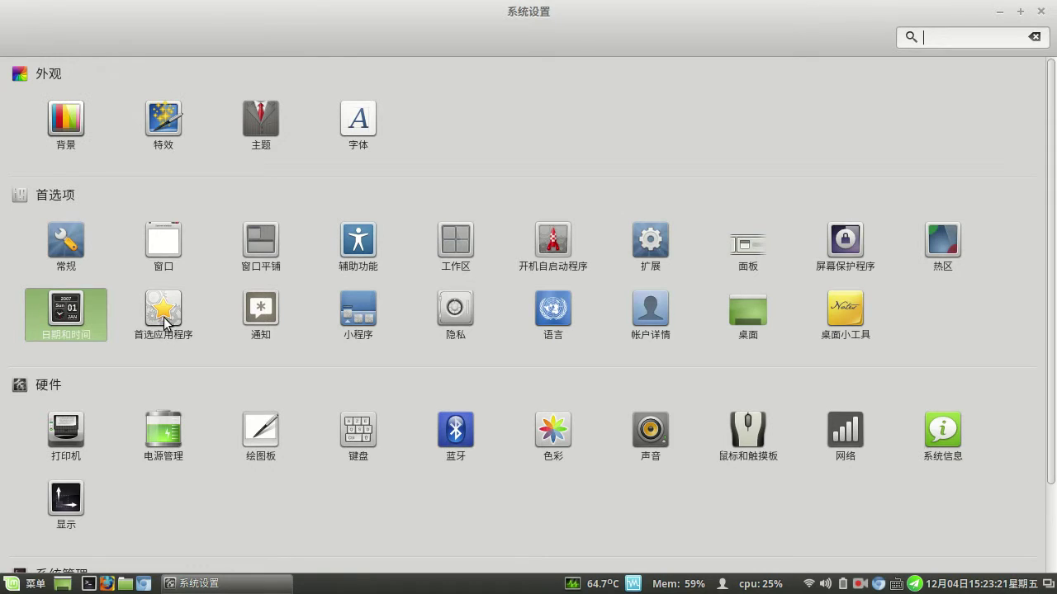
- Examine the browser, mail and terminal choices in 首选应用程序, keeping Chromium, Thunderbird and Terminal, and return to the overview
left_click(172, 312)
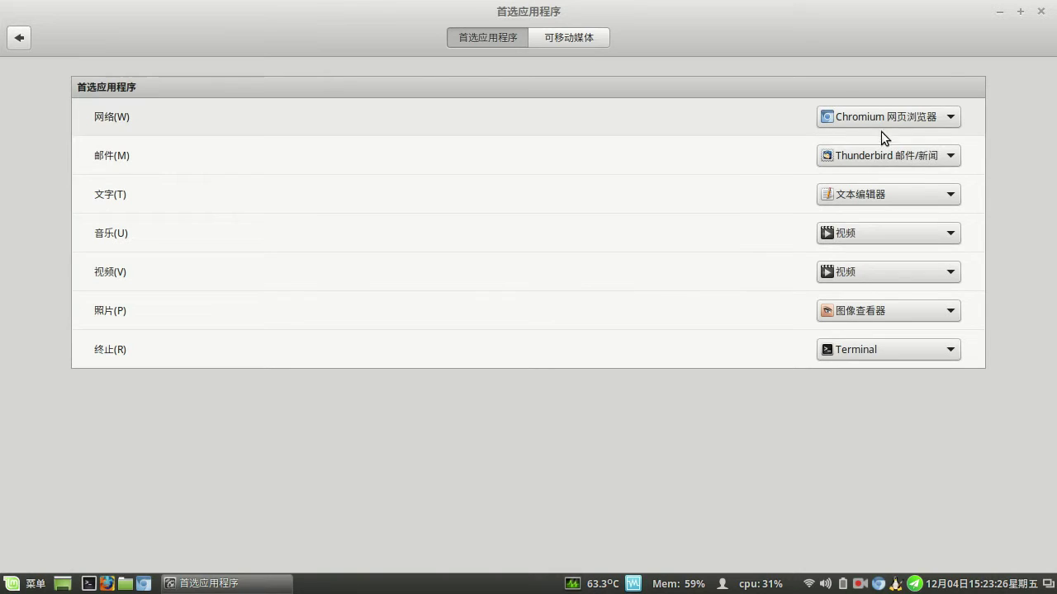
left_click(944, 115)
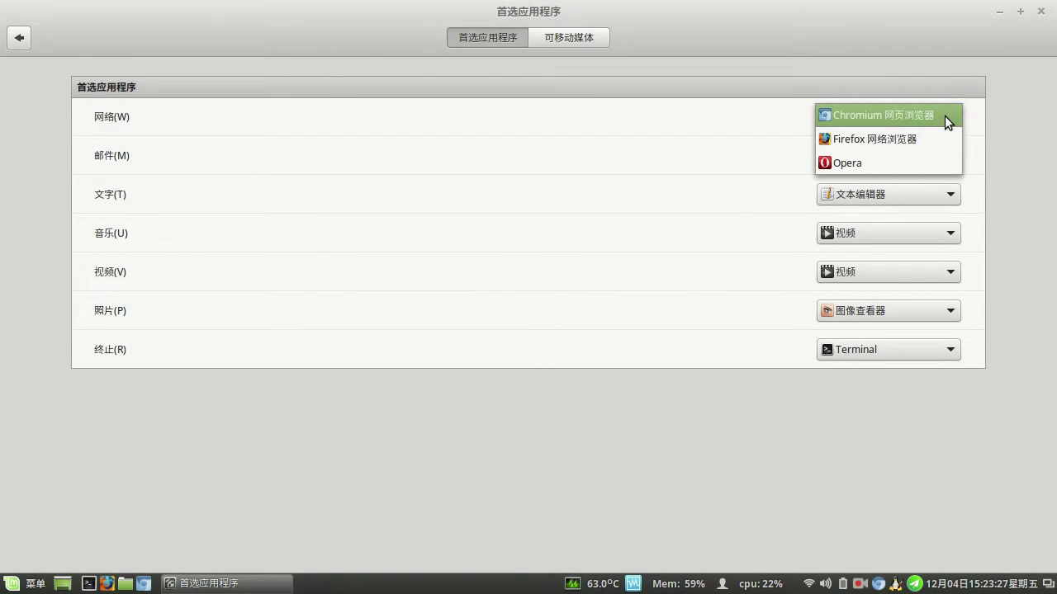
left_click(898, 115)
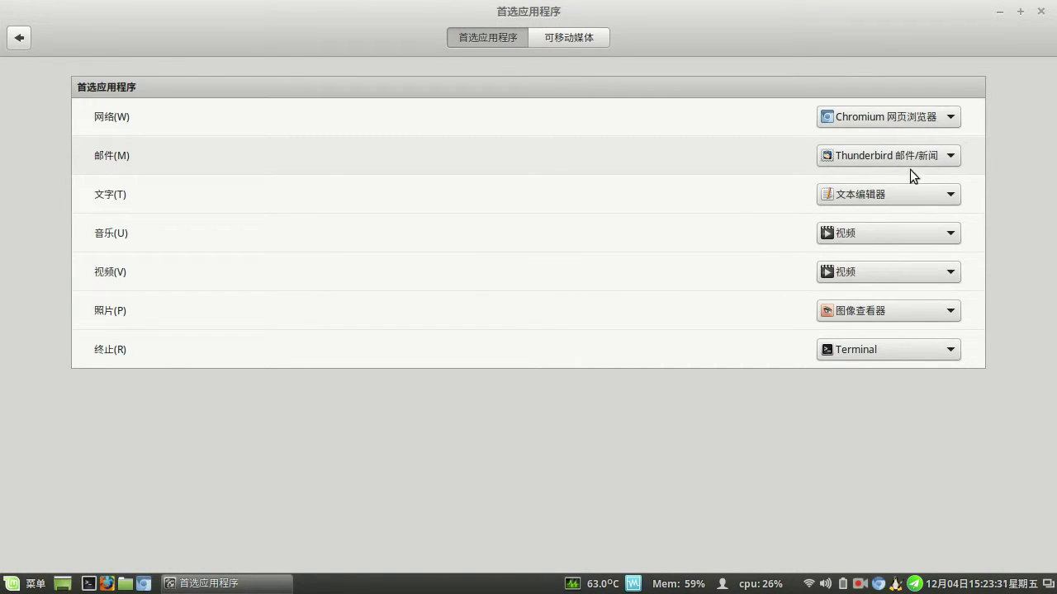
left_click(954, 156)
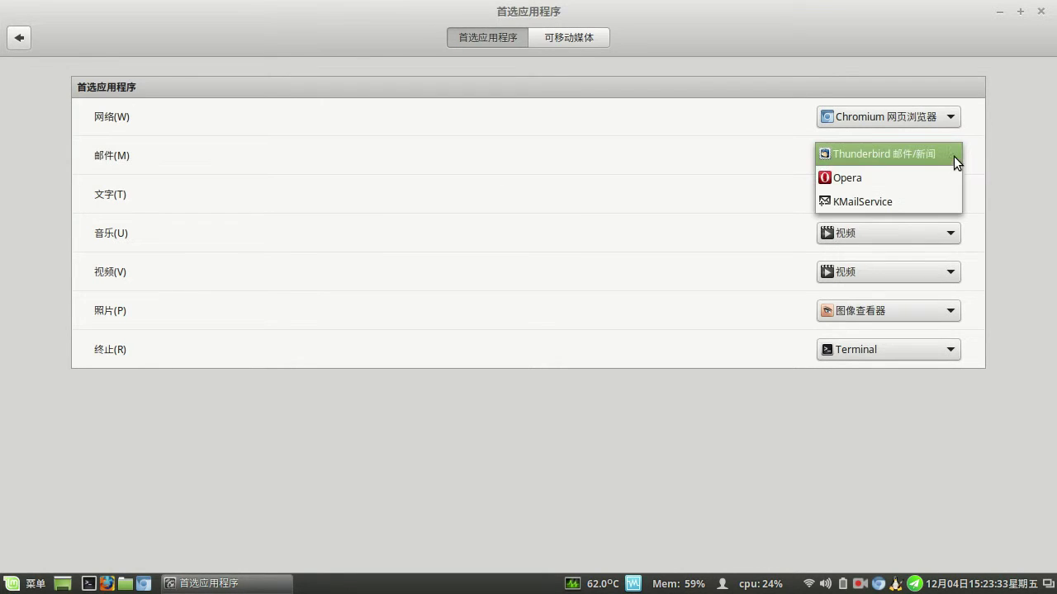
left_click(863, 160)
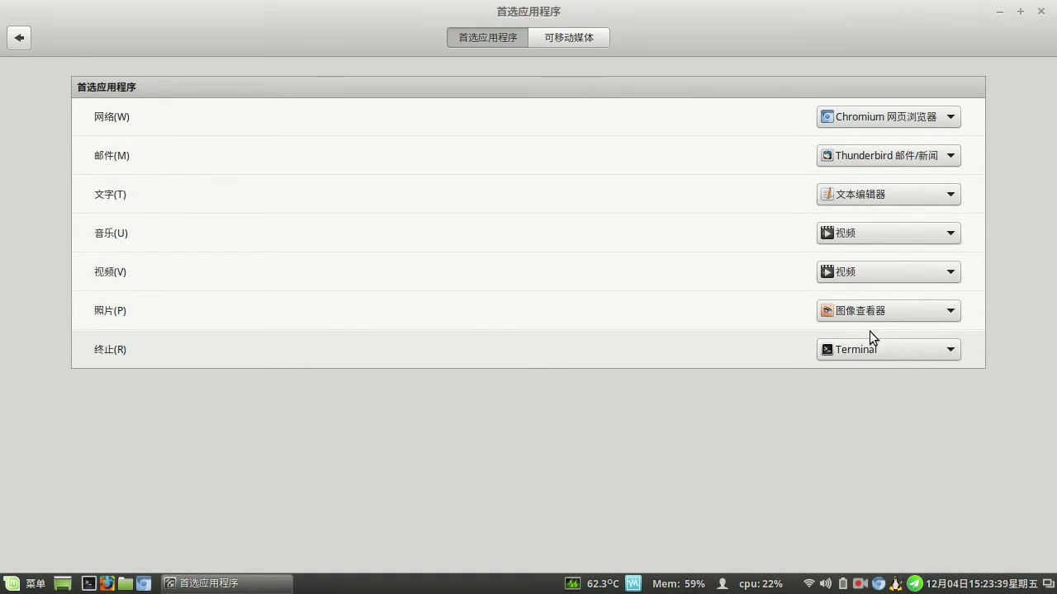
left_click(950, 352)
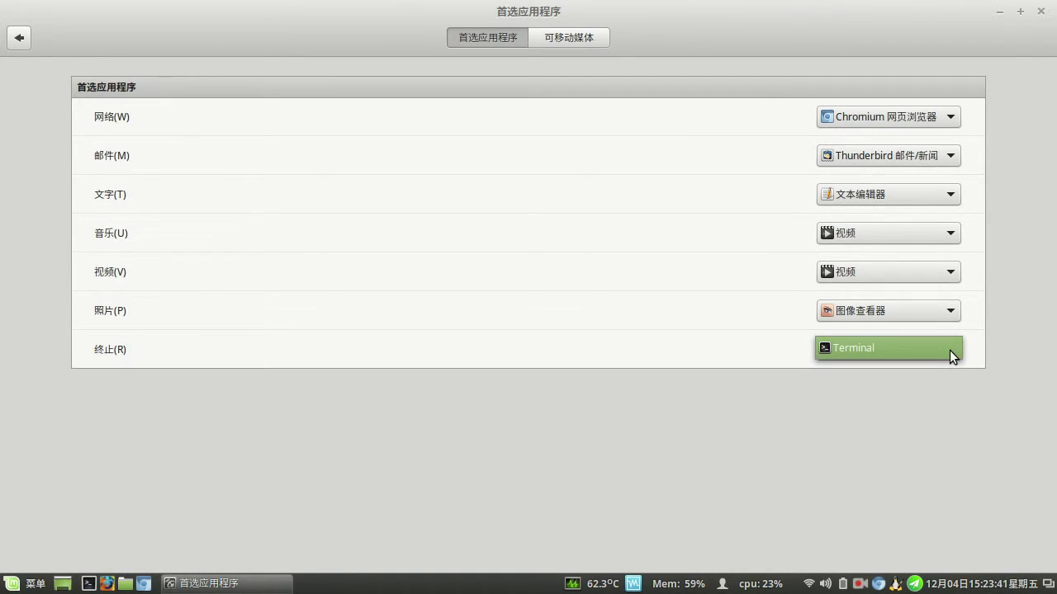
left_click(581, 40)
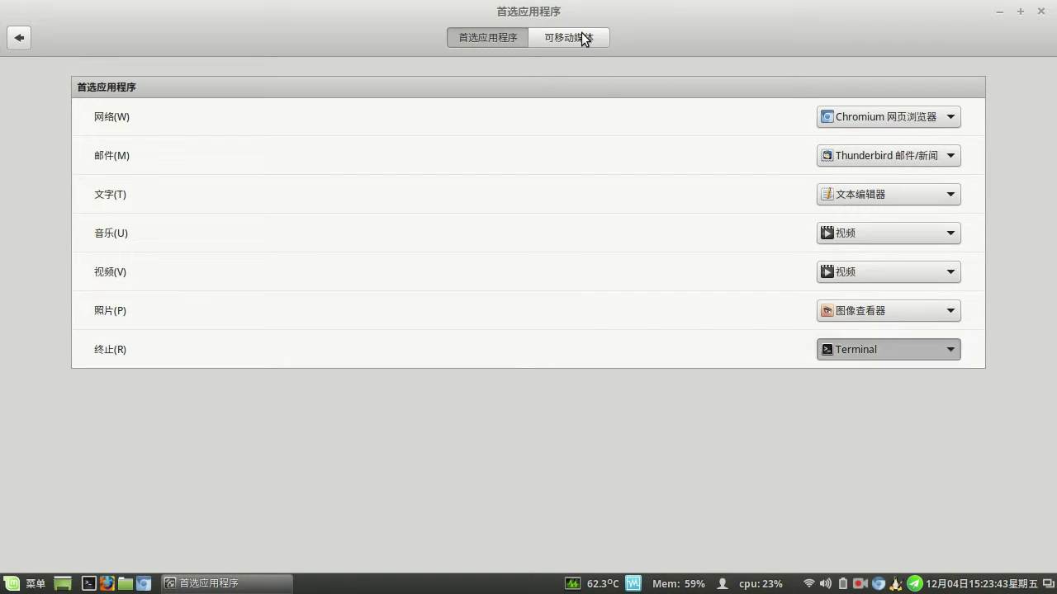
left_click(15, 38)
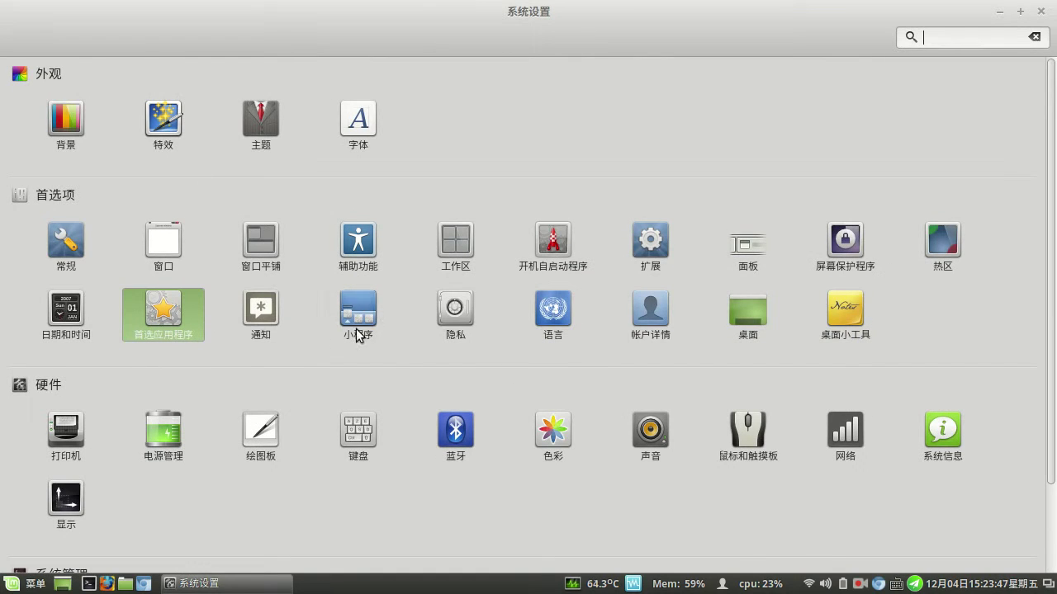
- View the notification and media key hint options in the 通知 (notifications) settings and return to the overview
left_click(261, 314)
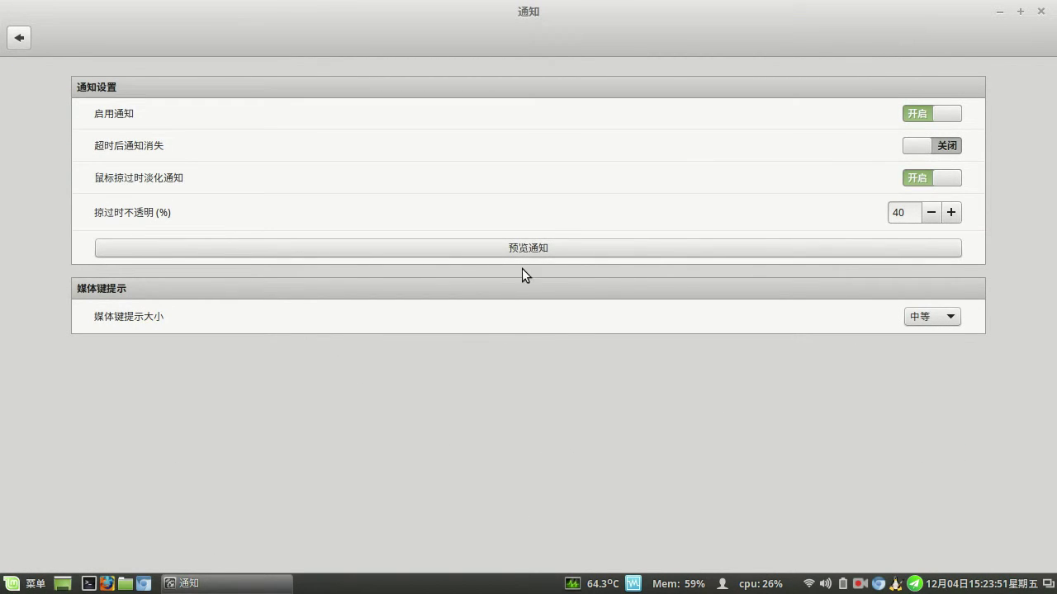
left_click(913, 115)
left_click(18, 39)
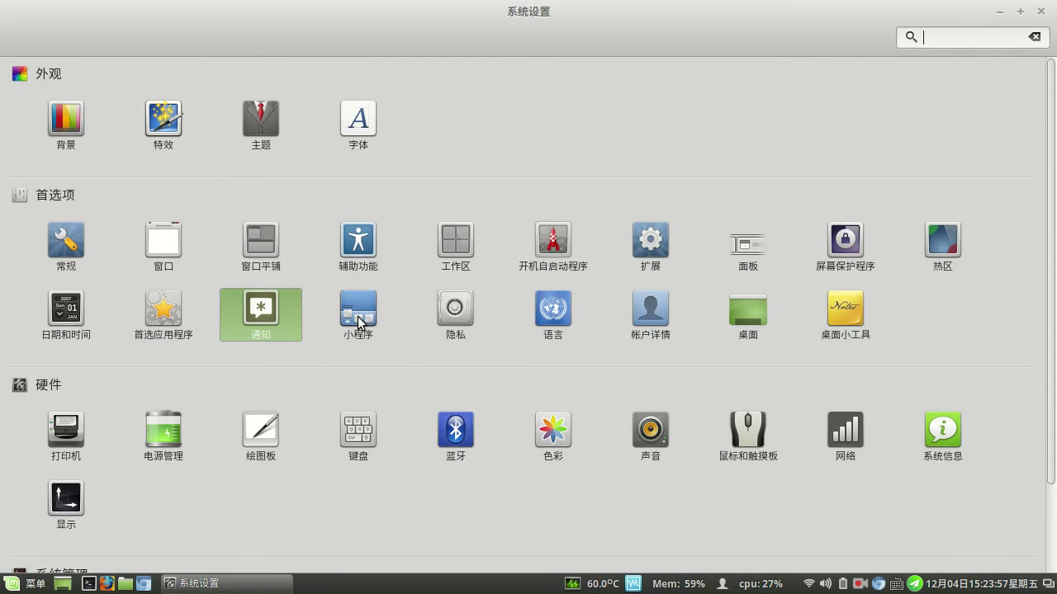
- Look through the installed and online applets in 小程序, check the Vbox Launcher applet's list of virtual machines, and return to the overview
left_click(358, 318)
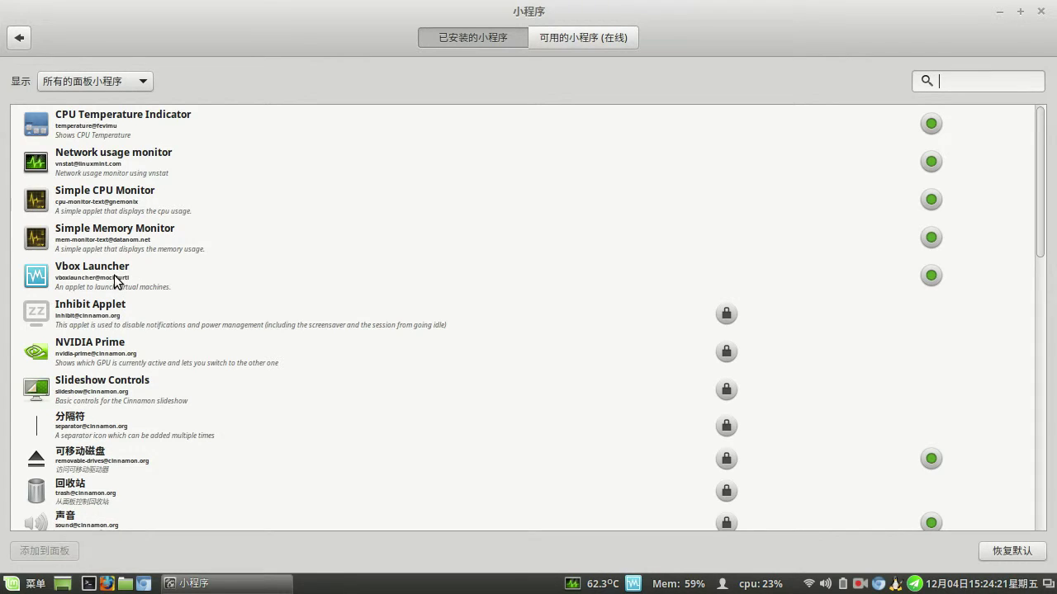
left_click(634, 583)
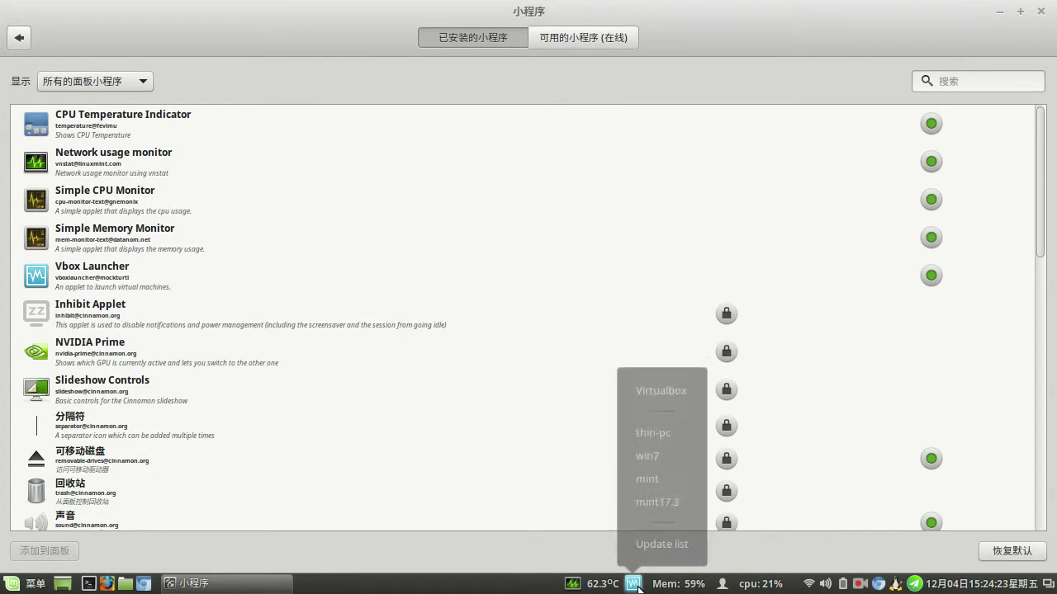
left_click(363, 309)
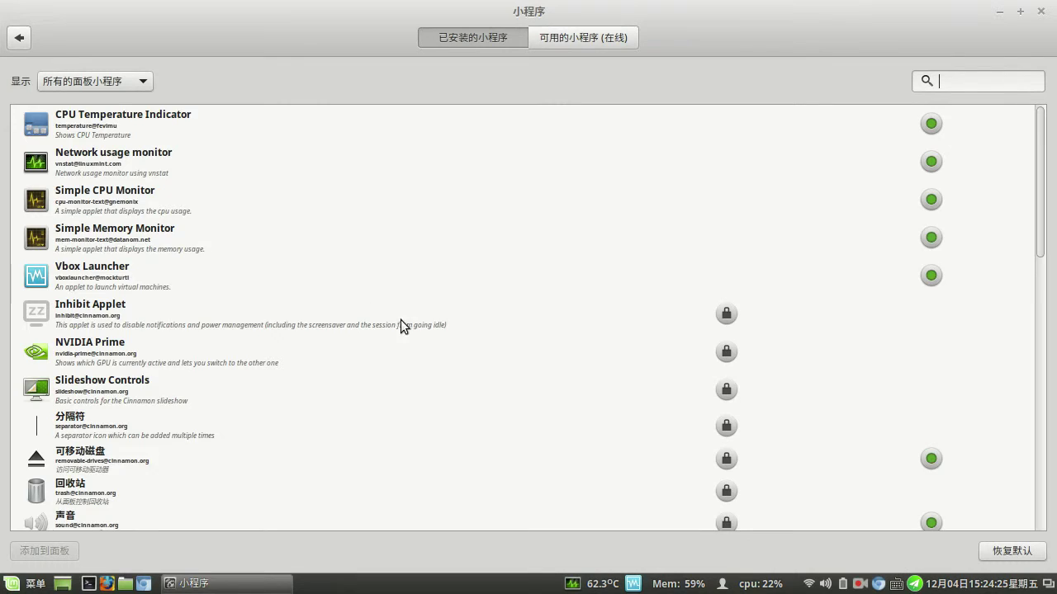
scroll(743, 413, "down", 1)
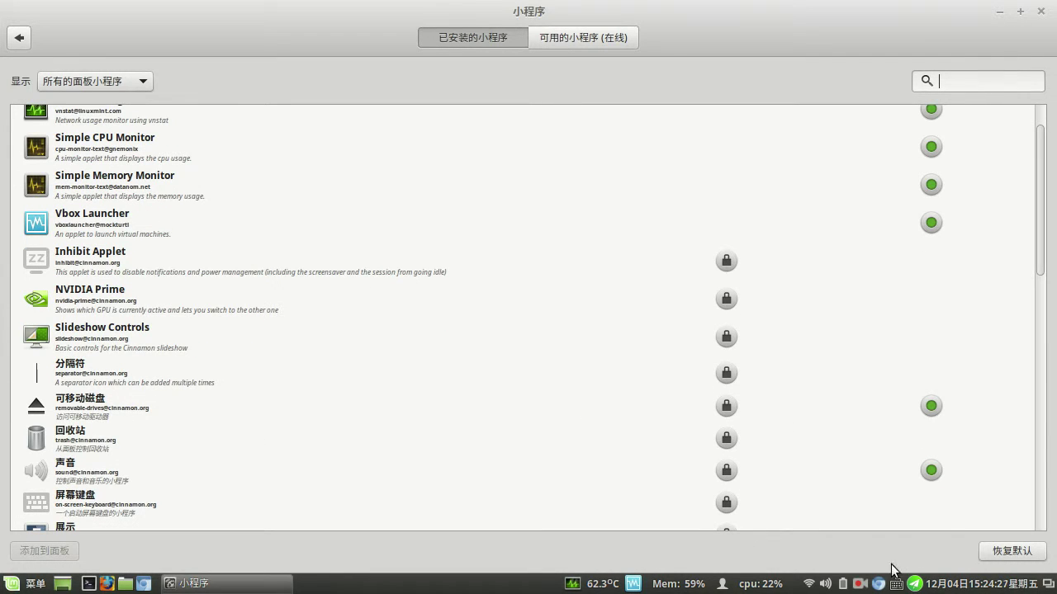
scroll(665, 372, "up", 1)
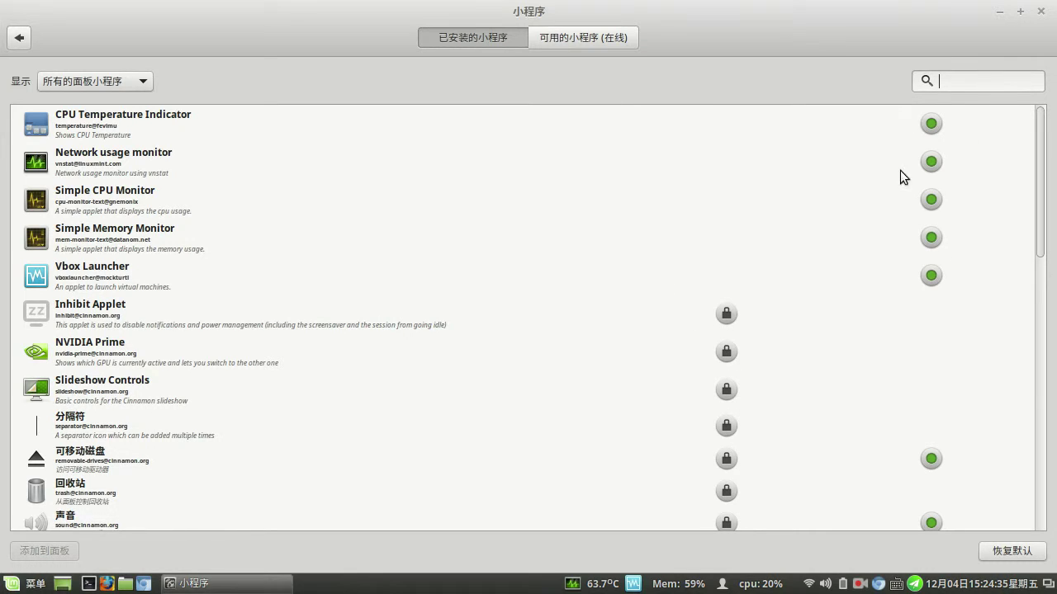
left_click(591, 37)
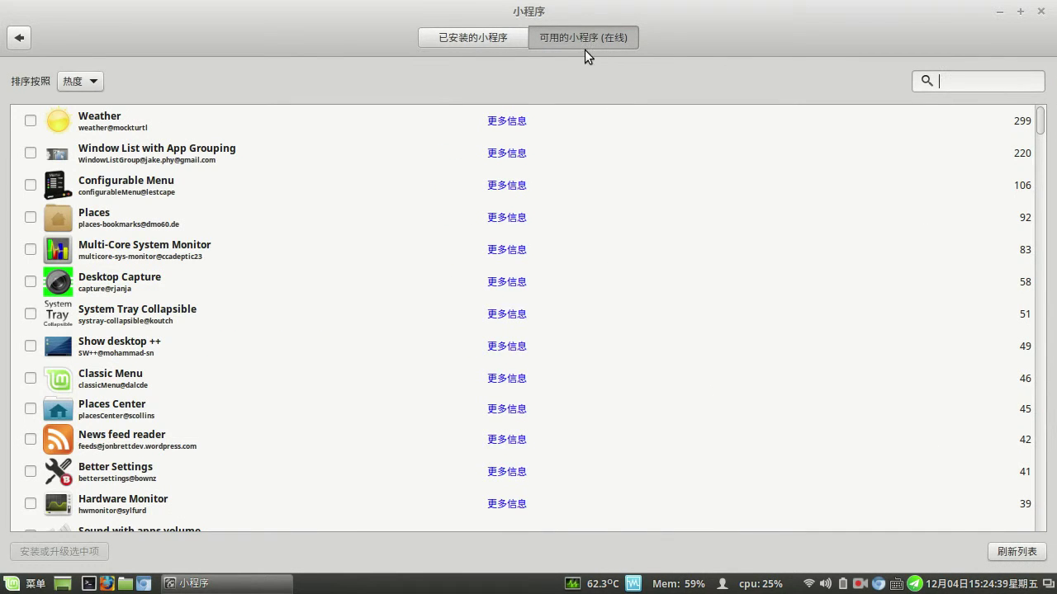
left_click(18, 38)
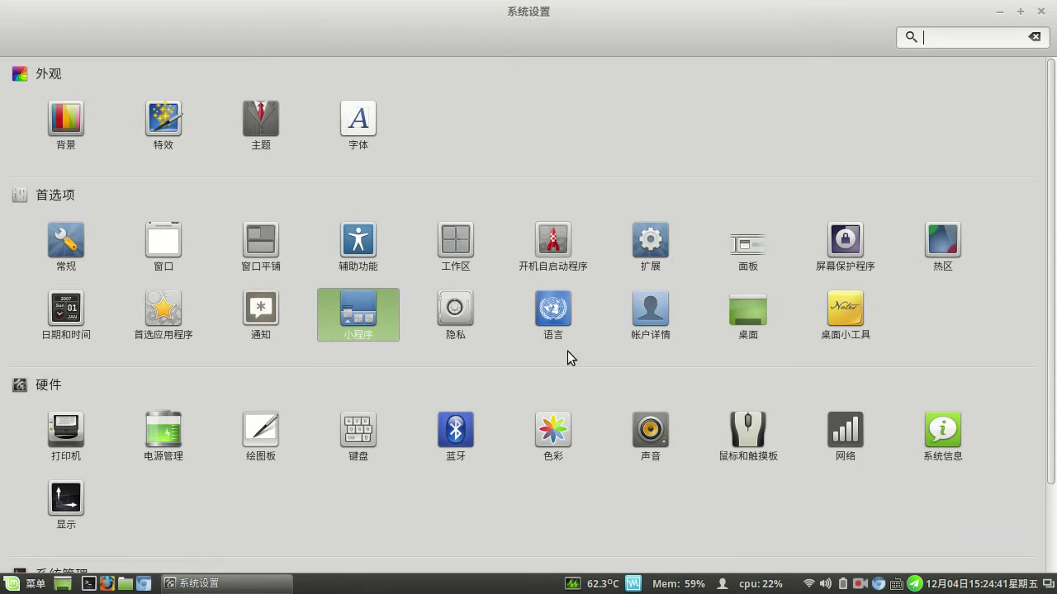
- Open the 隐私 (privacy) settings and check the 最近的文件 (recent files) list in the system menu
left_click(452, 309)
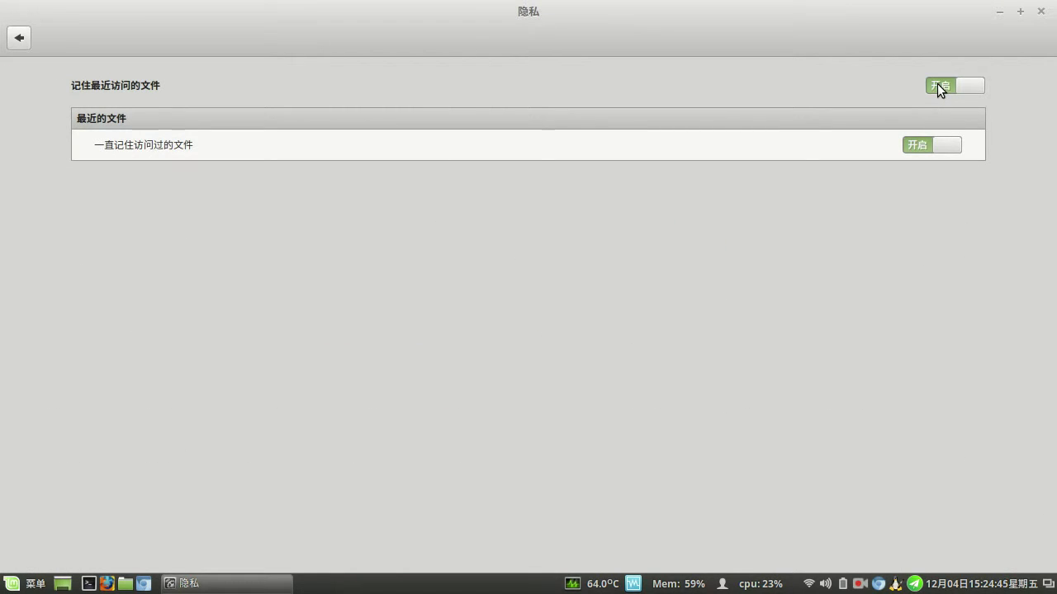
left_click(8, 584)
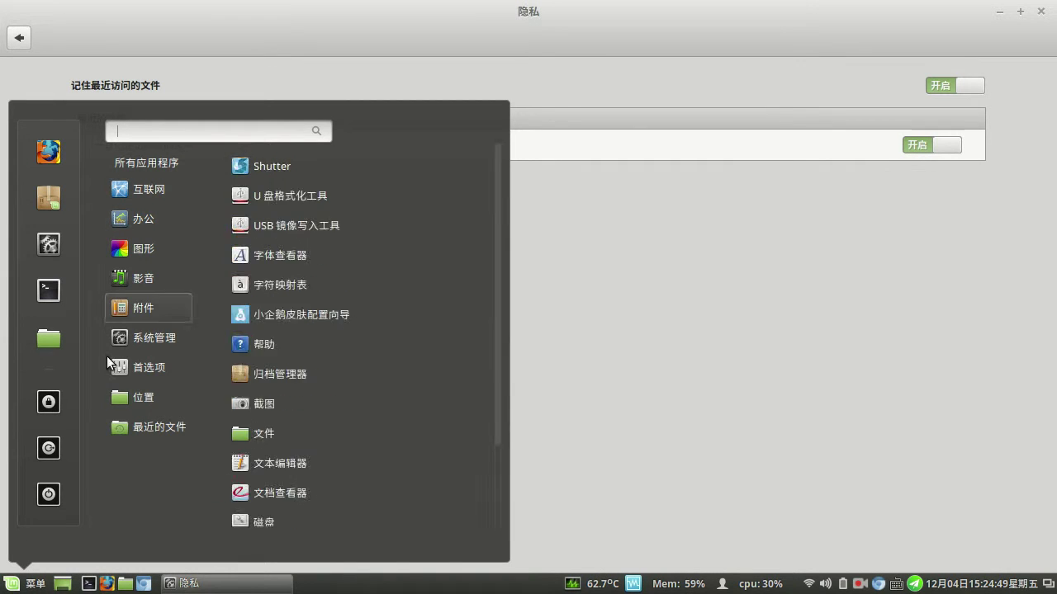
mouse_move(168, 433)
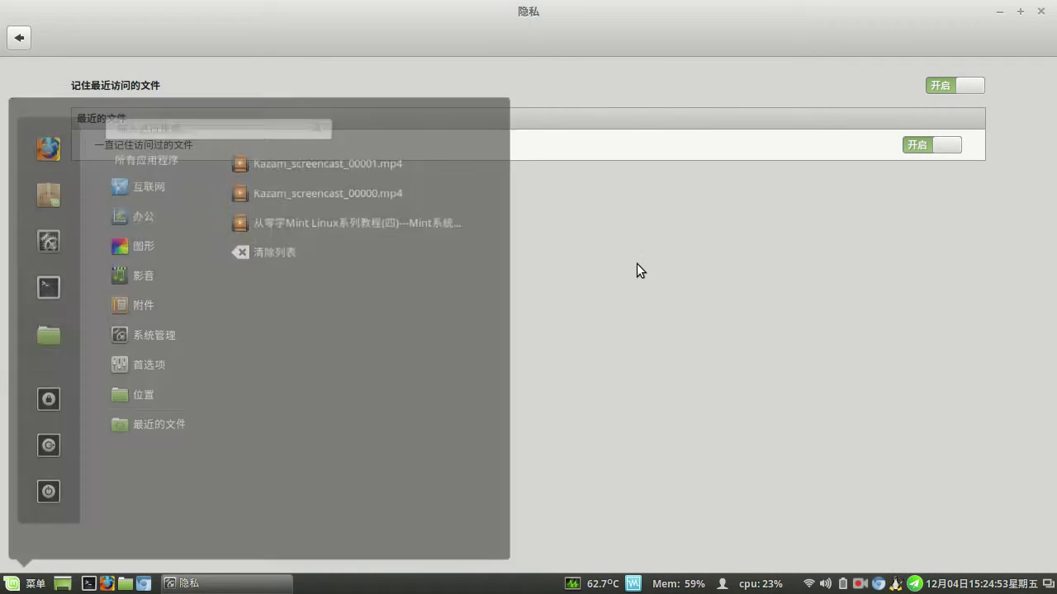
left_click(636, 263)
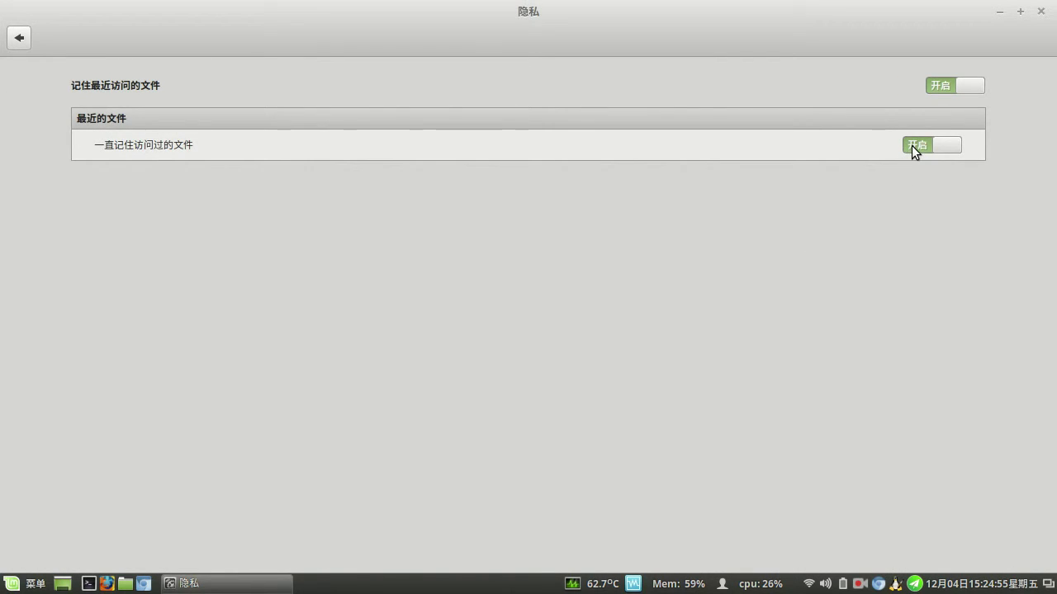
- Disable 一直记住访问过的文件 and 记住最近访问的文件 in the privacy settings, check the system menu's categories, and return to the overview
left_click(912, 145)
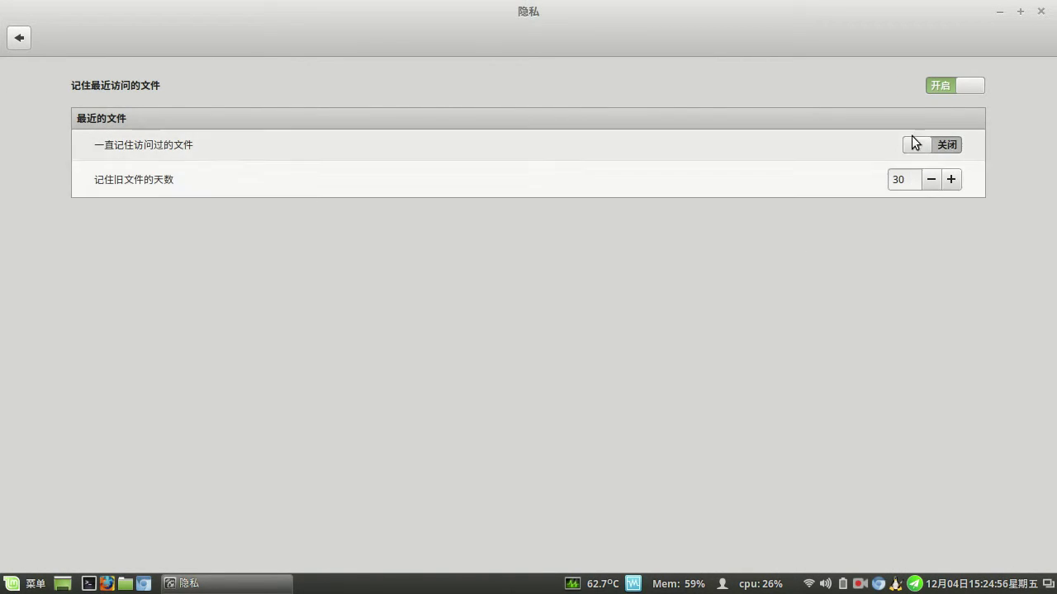
left_click(937, 85)
left_click(13, 584)
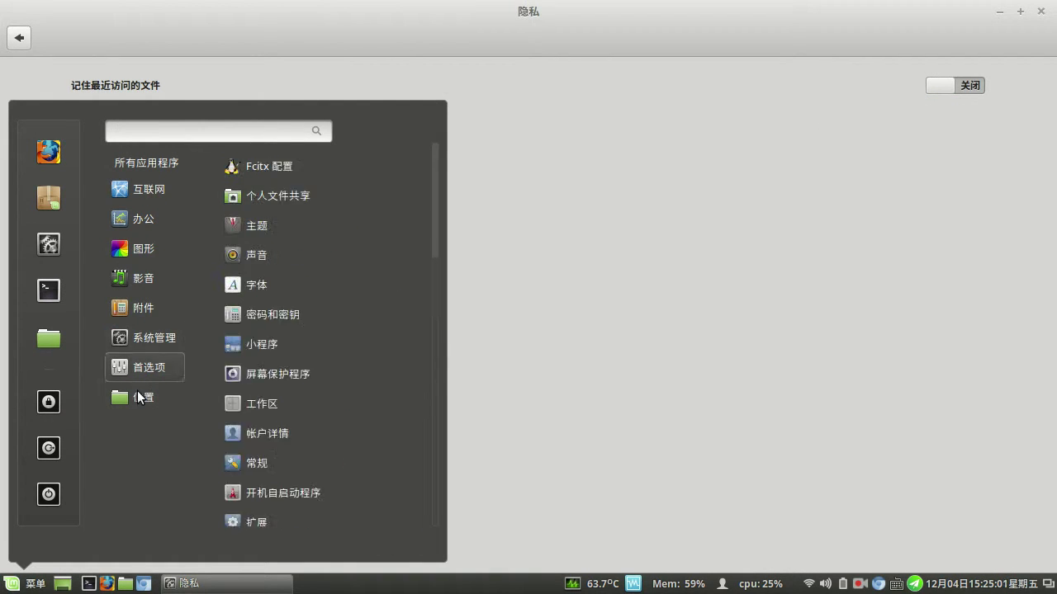
left_click(630, 248)
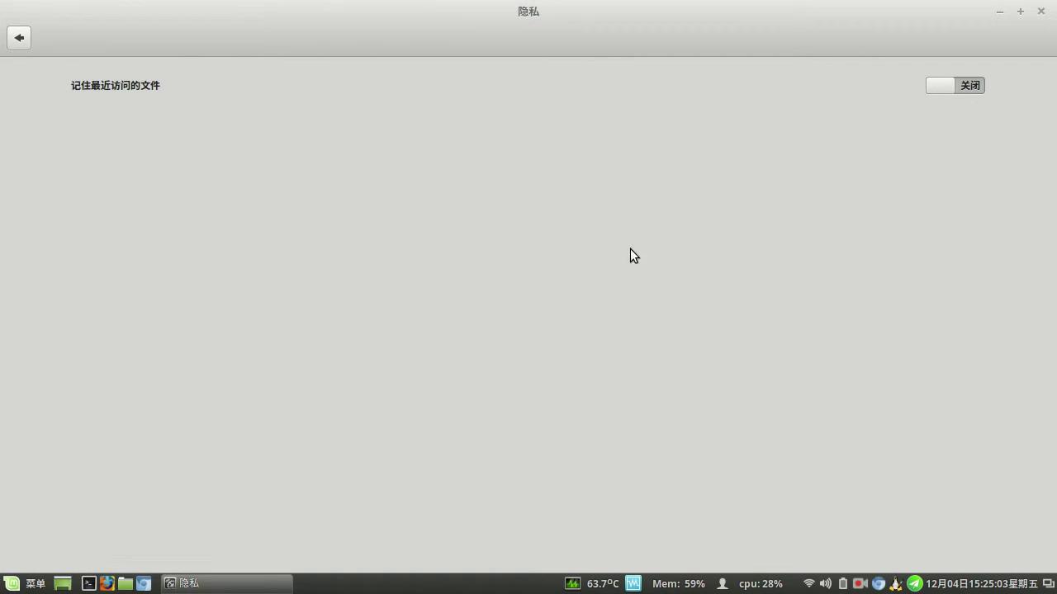
left_click(12, 46)
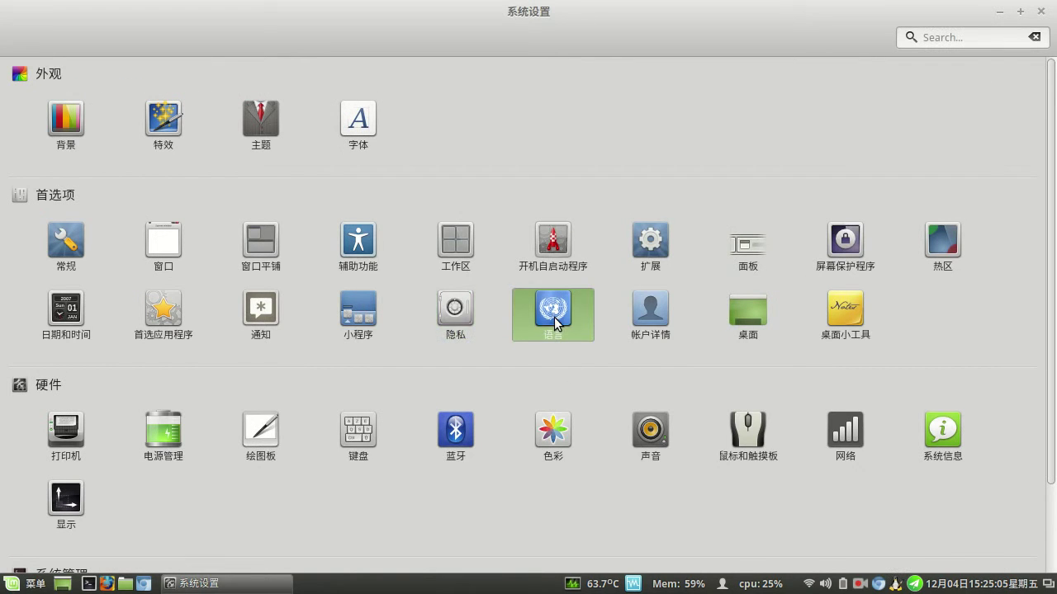
- View the language, region and language support options in the 语言 settings and close their window
left_click(554, 317)
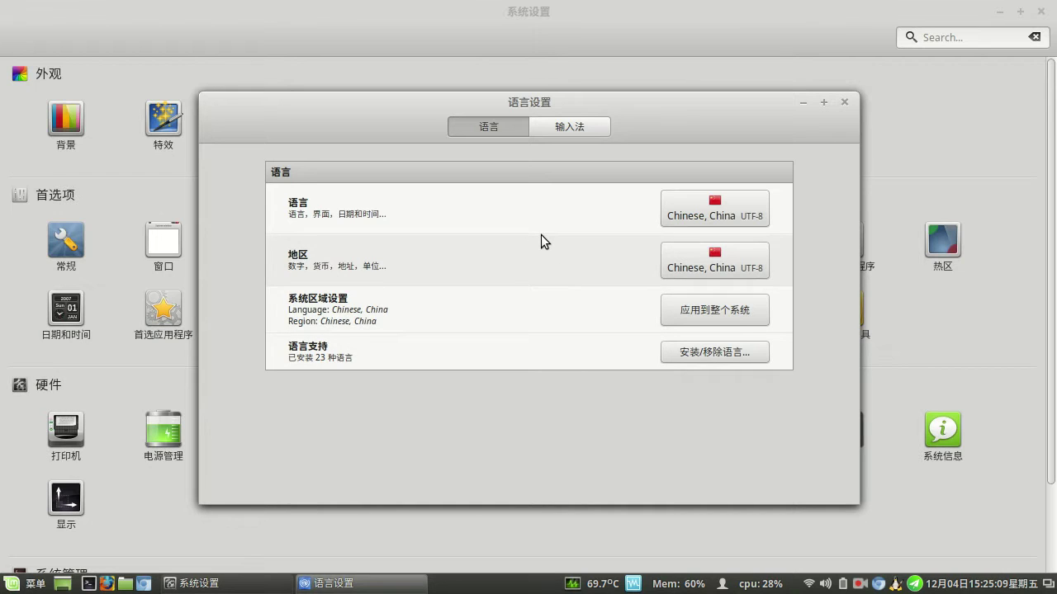
left_click(844, 105)
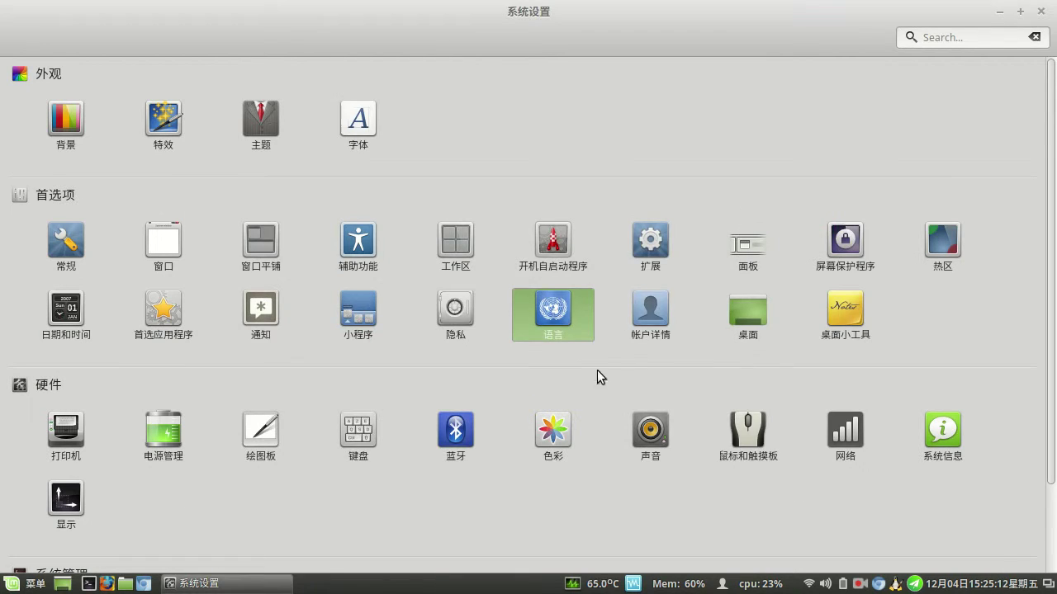
- Set the account picture to the baseball image in the 帐户详情 (account details) settings
left_click(651, 320)
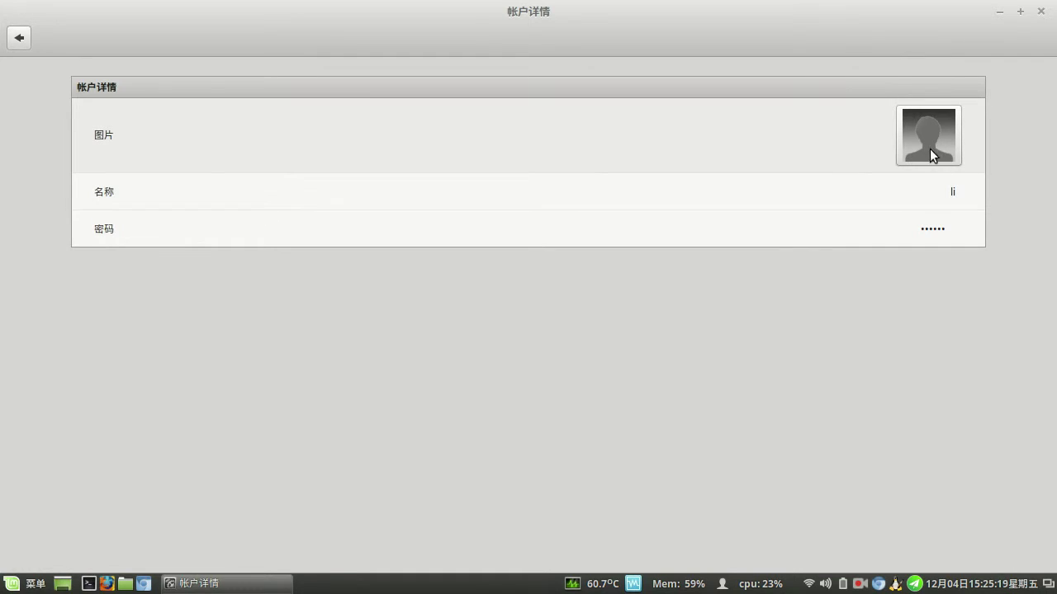
left_click(918, 155)
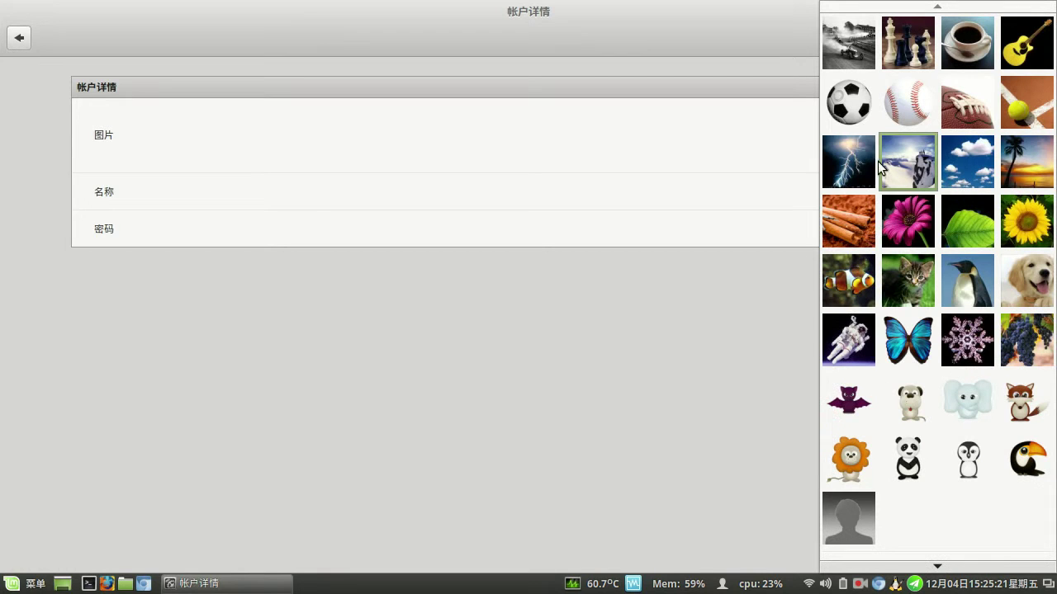
left_click(908, 102)
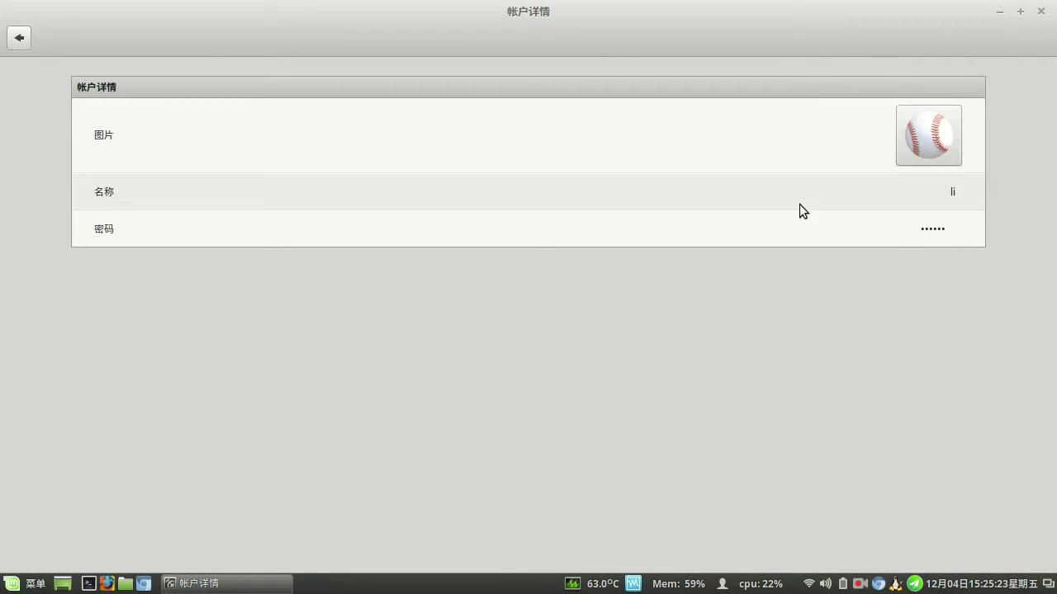
- View the account name editing and the password change form, cancel the password change, and return to the overview
left_click(926, 200)
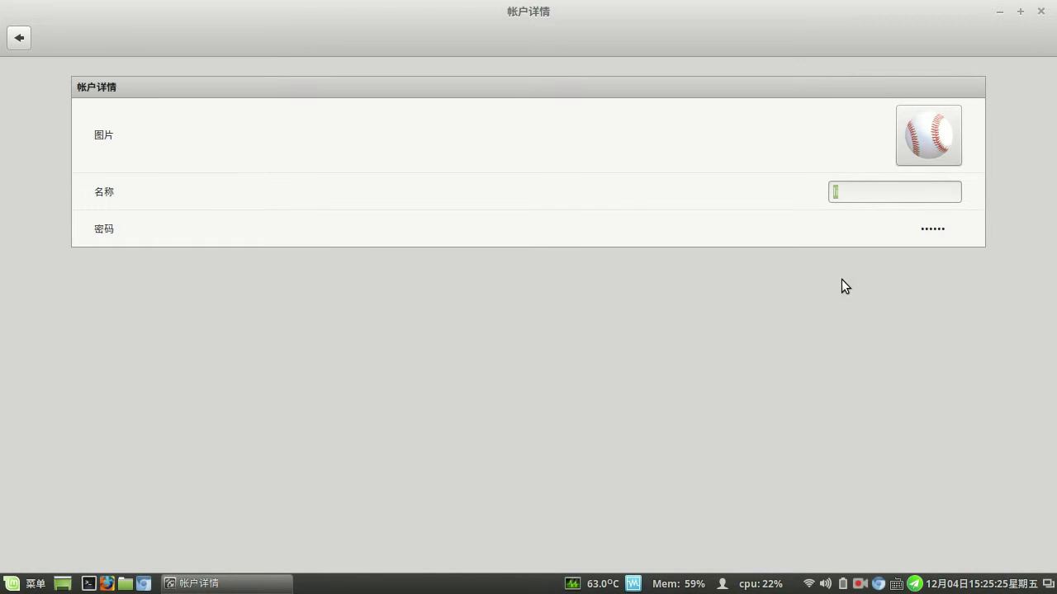
left_click(933, 226)
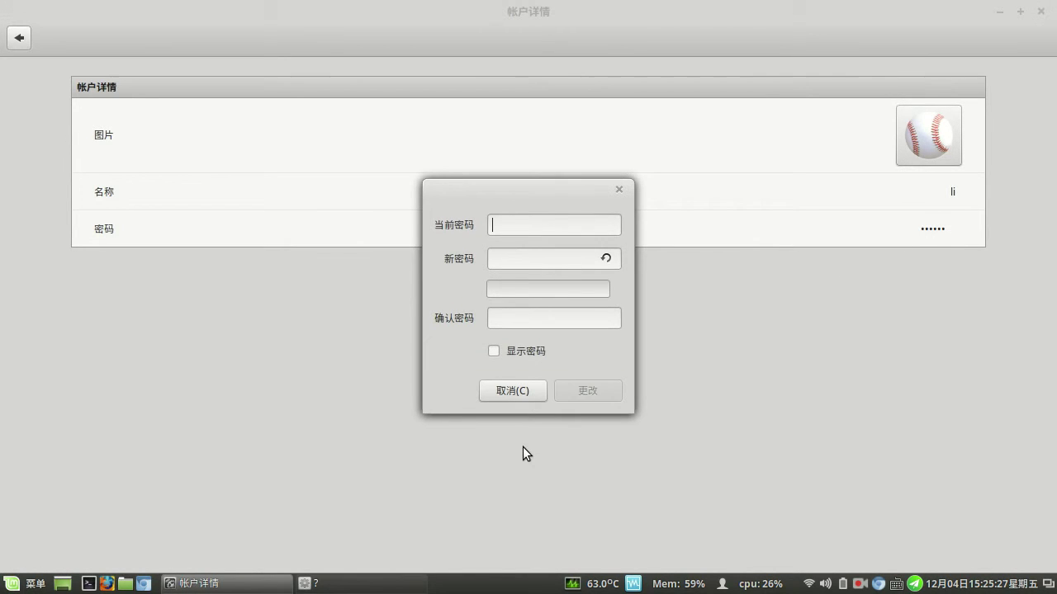
left_click(512, 392)
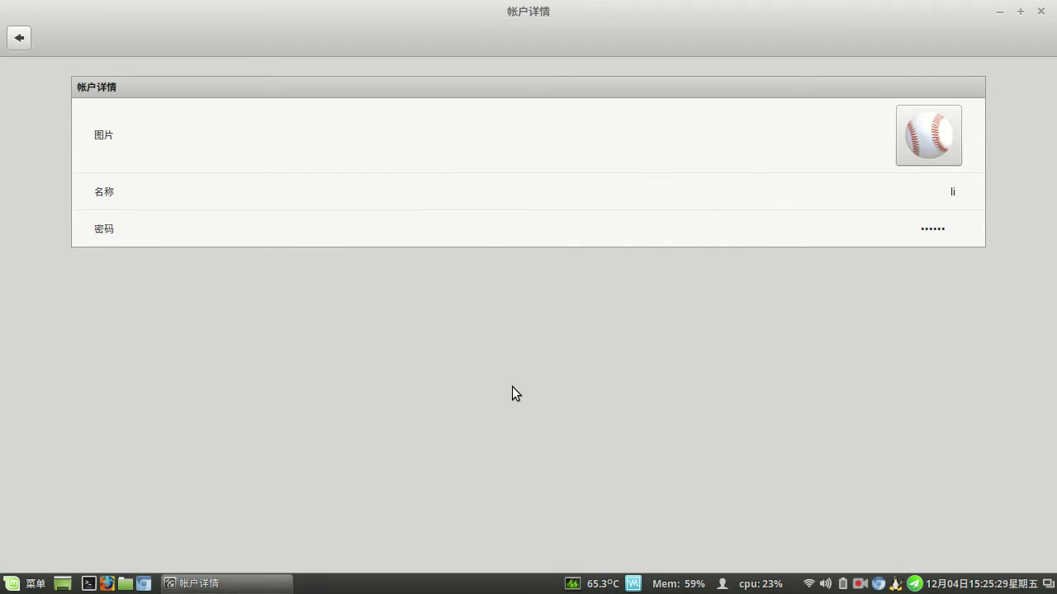
left_click(13, 40)
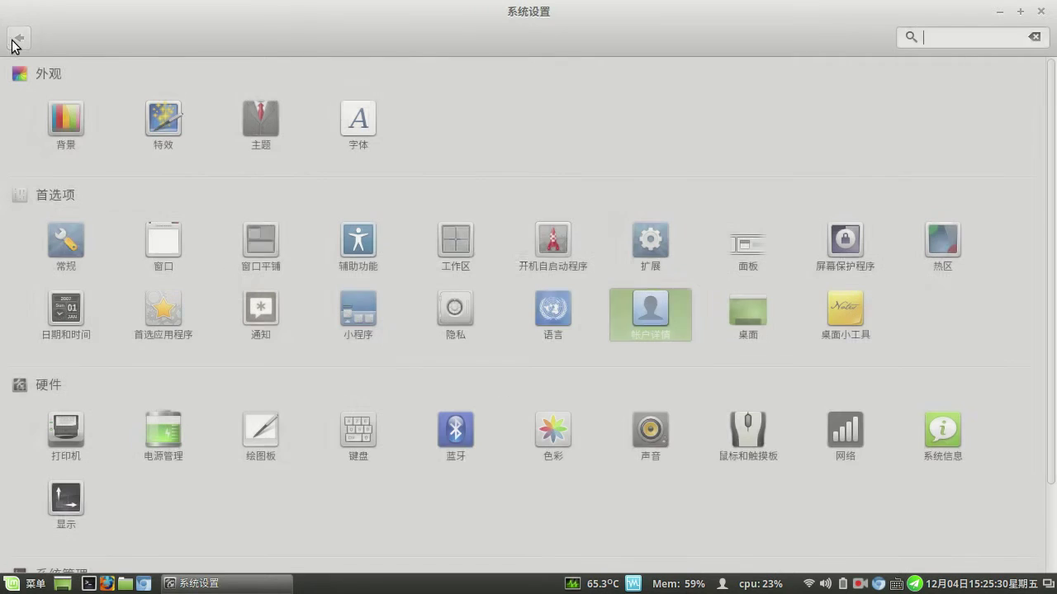
- Open the 桌面 (desktop) settings, look at the desktop without icons, and return to the module
left_click(742, 316)
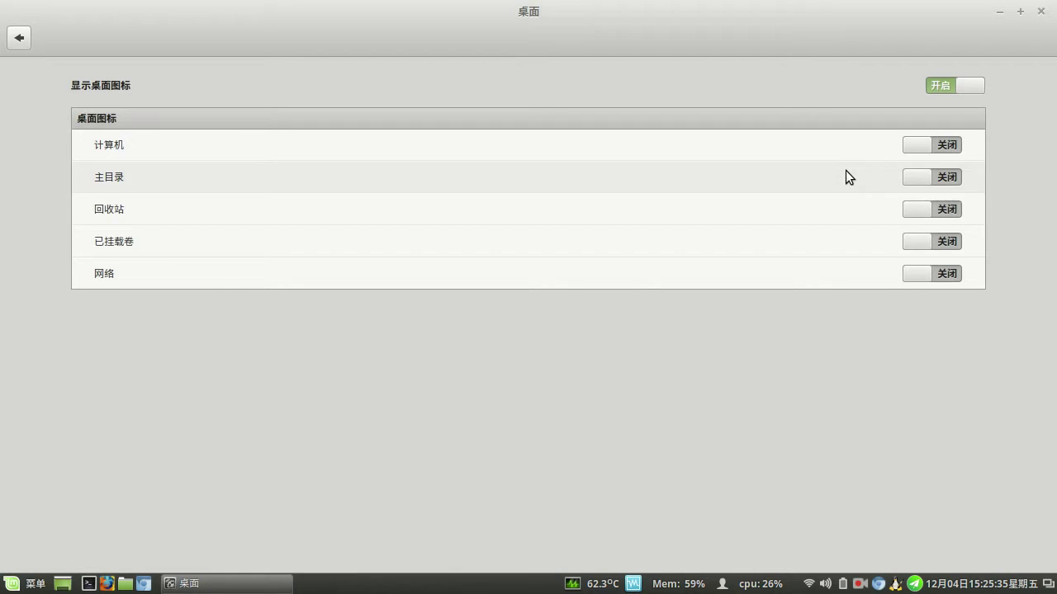
left_click(237, 590)
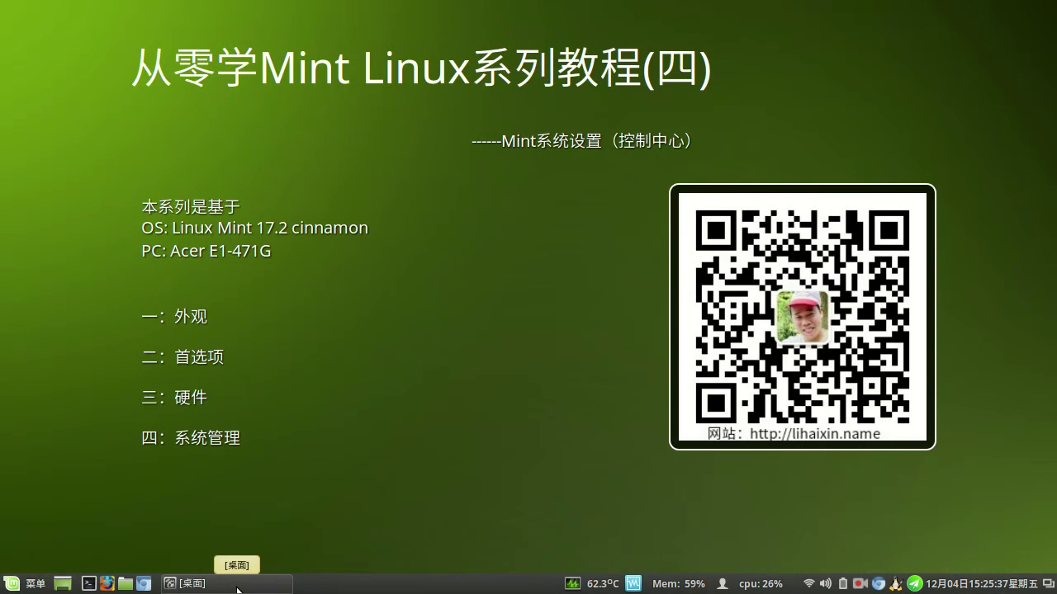
left_click(237, 588)
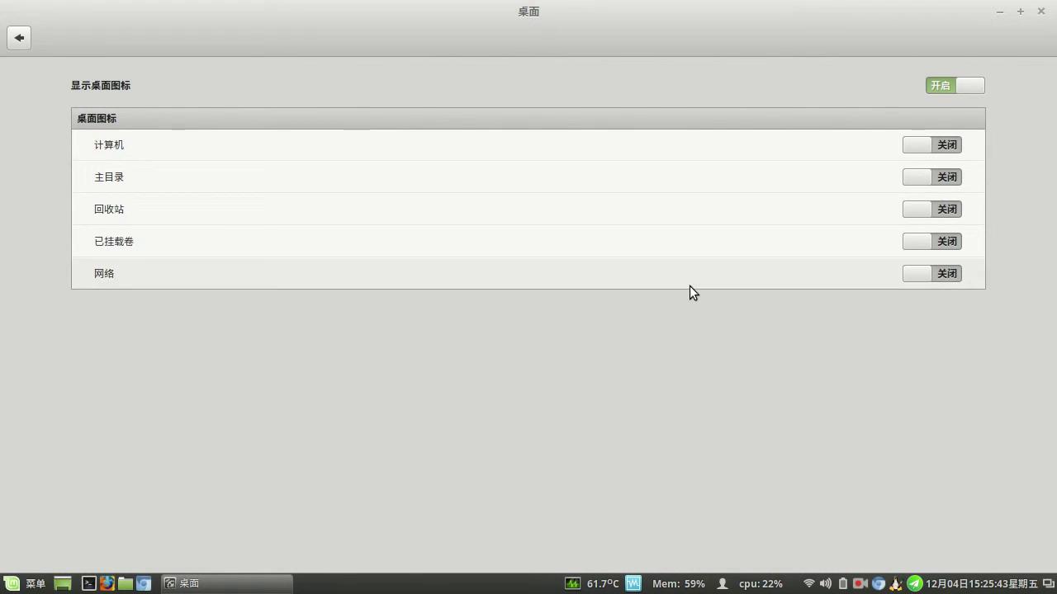
- Show the 计算机 icon, check it on the desktop, hide it again, and return to the overview
left_click(952, 144)
left_click(218, 584)
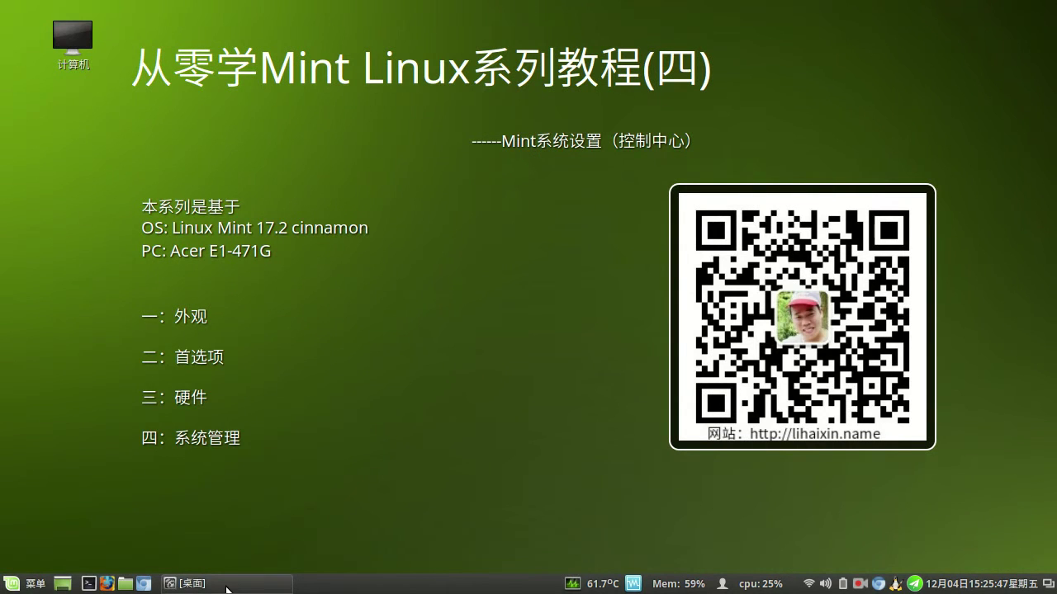
left_click(226, 586)
left_click(907, 146)
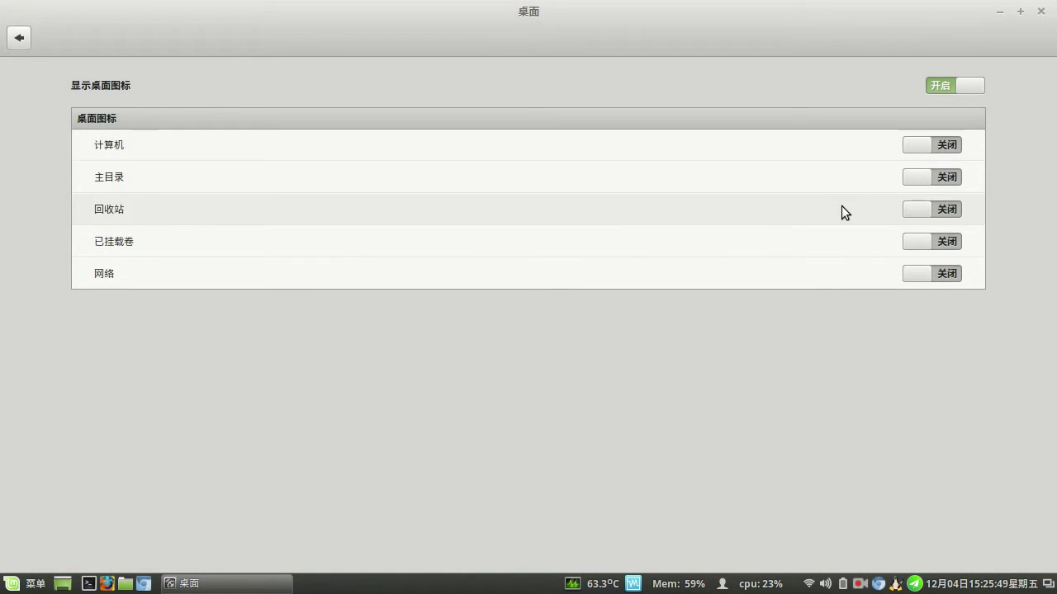
left_click(8, 40)
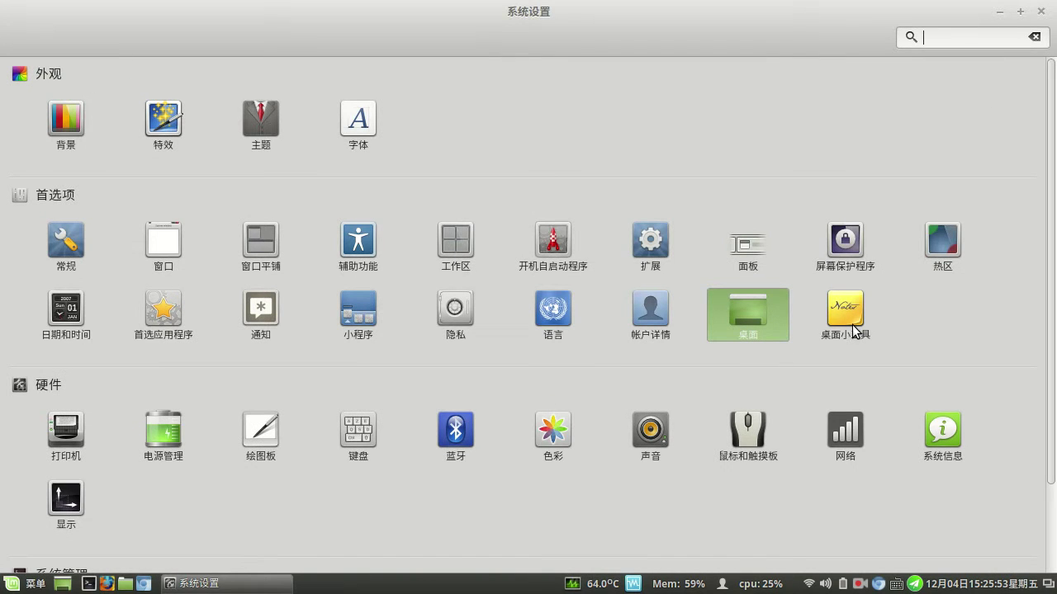
- Open the 桌面小工具 (desklets) module, examine the QR code picture on the desktop and its options, and return to the overview
left_click(854, 325)
left_click(208, 584)
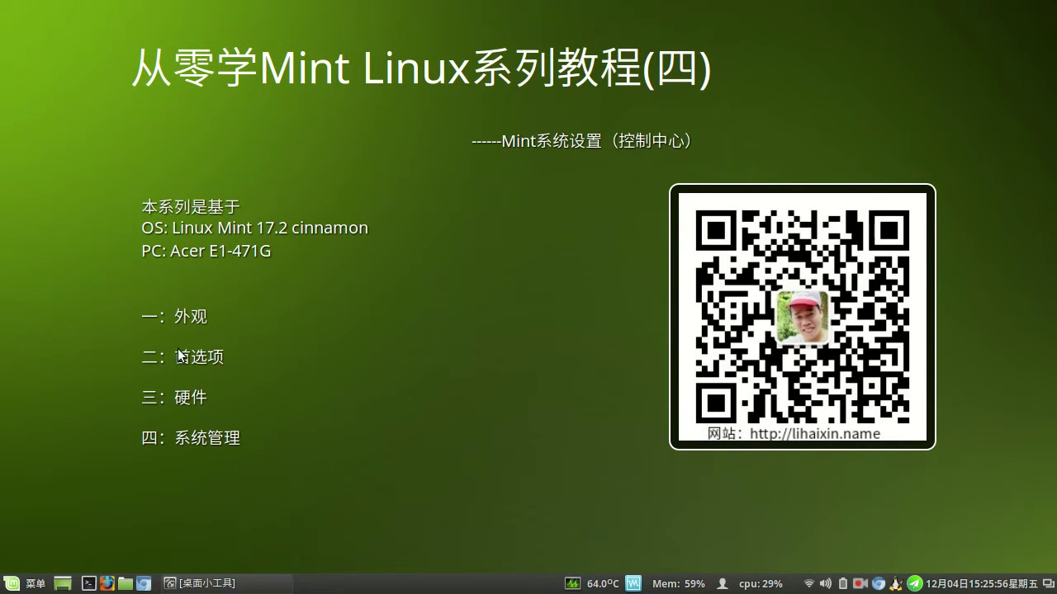
right_click(794, 284)
mouse_move(776, 258)
left_mouse_down()
mouse_move(733, 265)
mouse_move(782, 249)
left_mouse_up()
key("Escape")
left_click(206, 584)
left_click(19, 38)
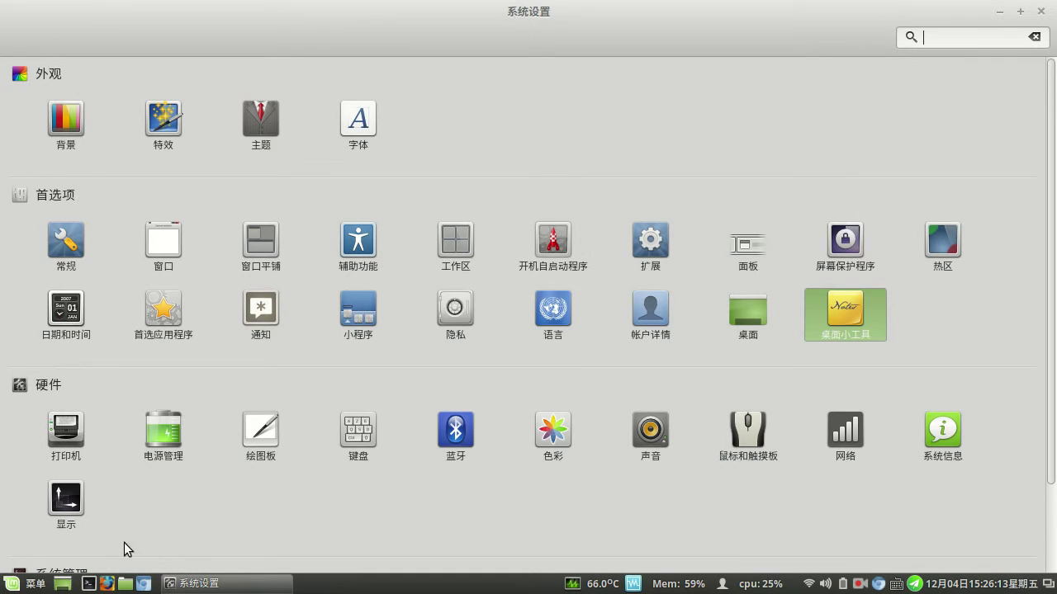
- Open the 打印机 (printers) module, view the new printer device selection, cancel it, and close the printer window
left_click(71, 439)
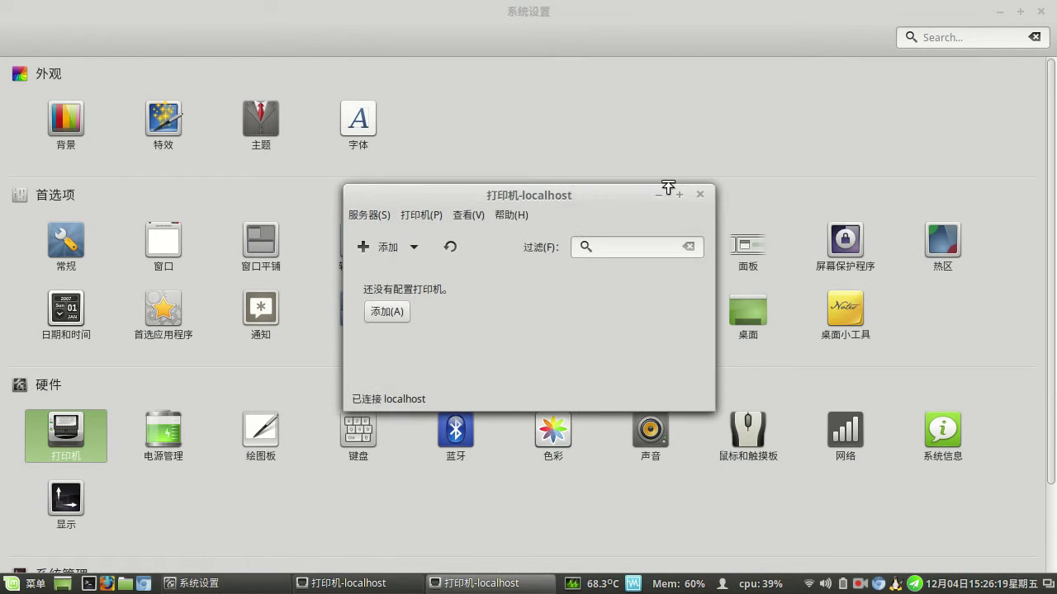
left_click(700, 195)
left_click(389, 584)
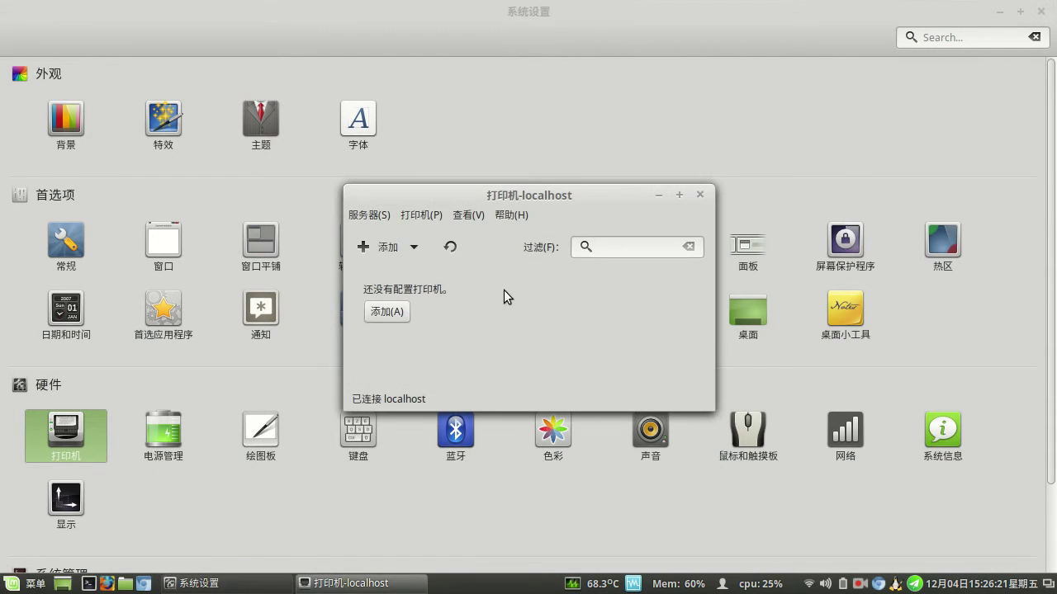
left_click(385, 314)
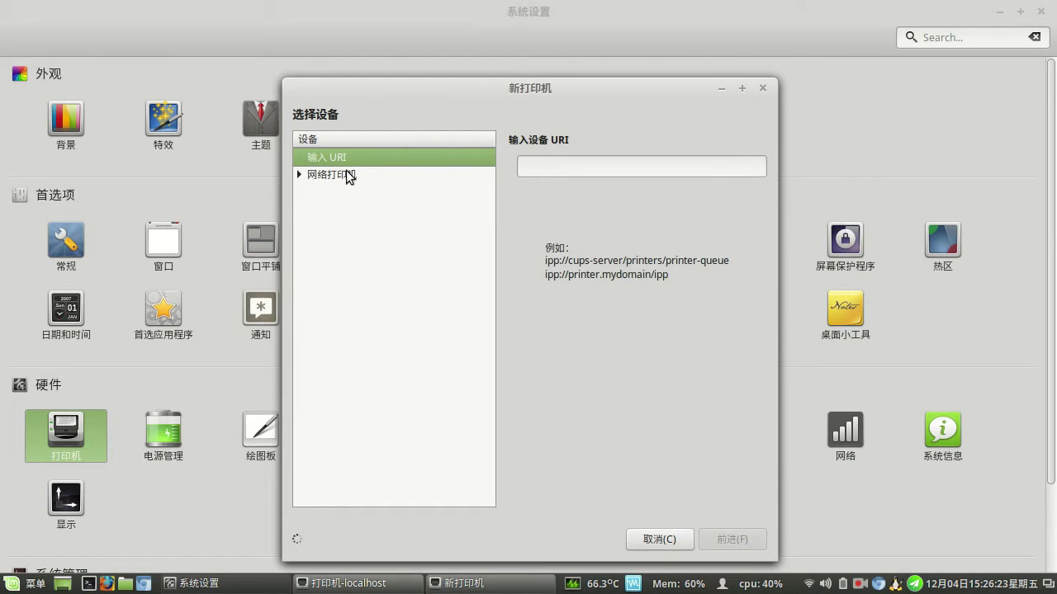
left_click(667, 542)
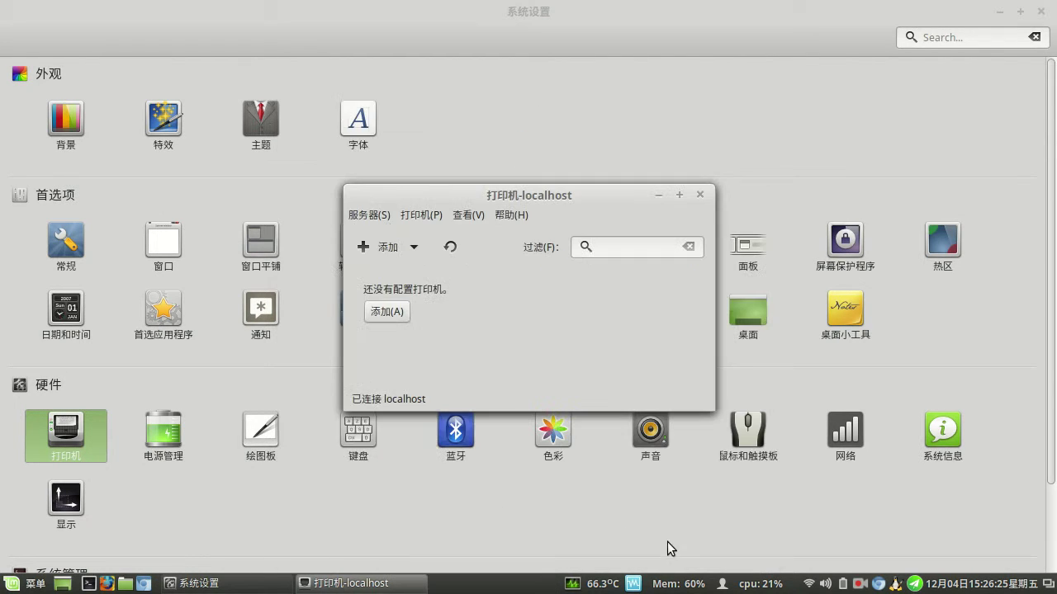
left_click(701, 196)
- Open 电源管理 (power management), view the power button action choices and the battery and brightness pages, and return to the overview
left_click(160, 437)
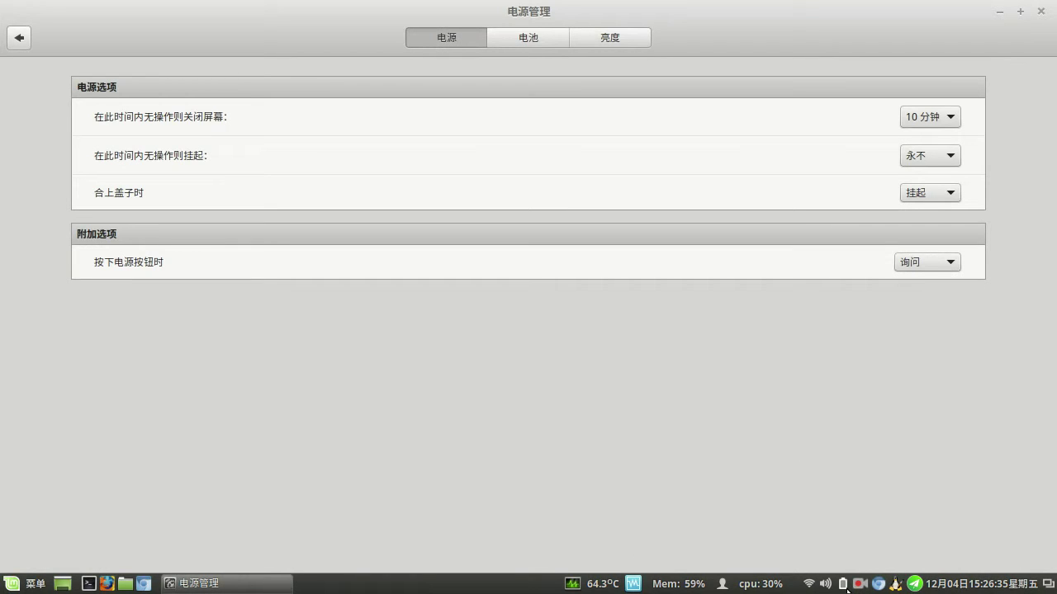
mouse_move(844, 587)
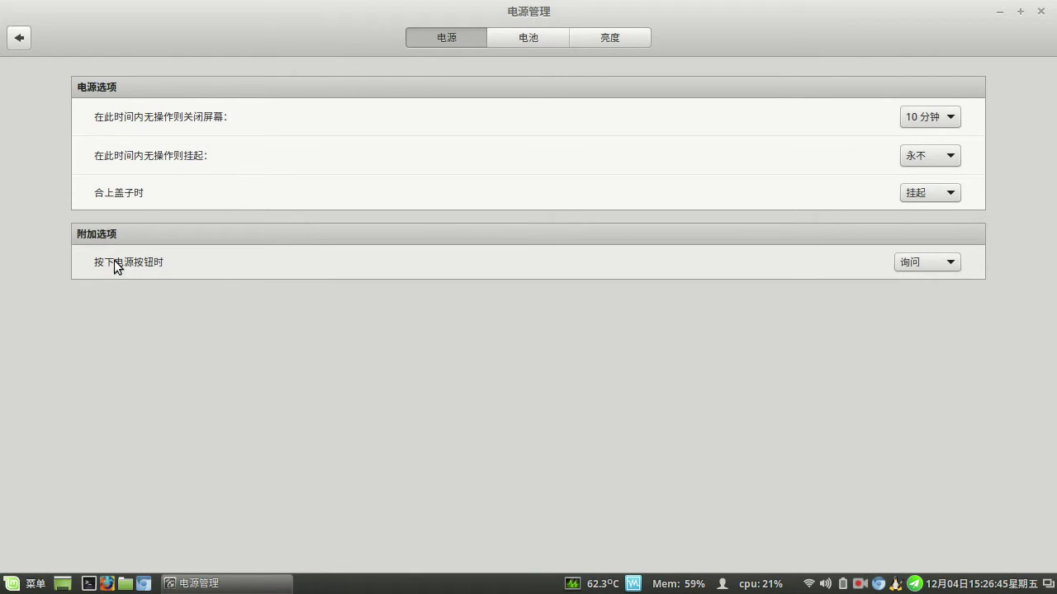
left_click(949, 263)
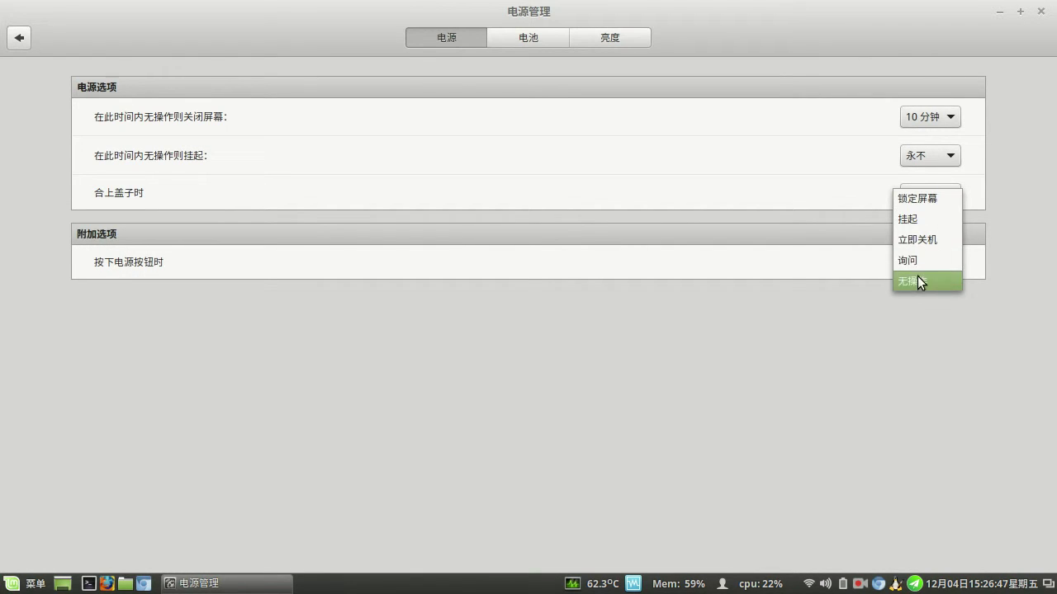
left_click(657, 316)
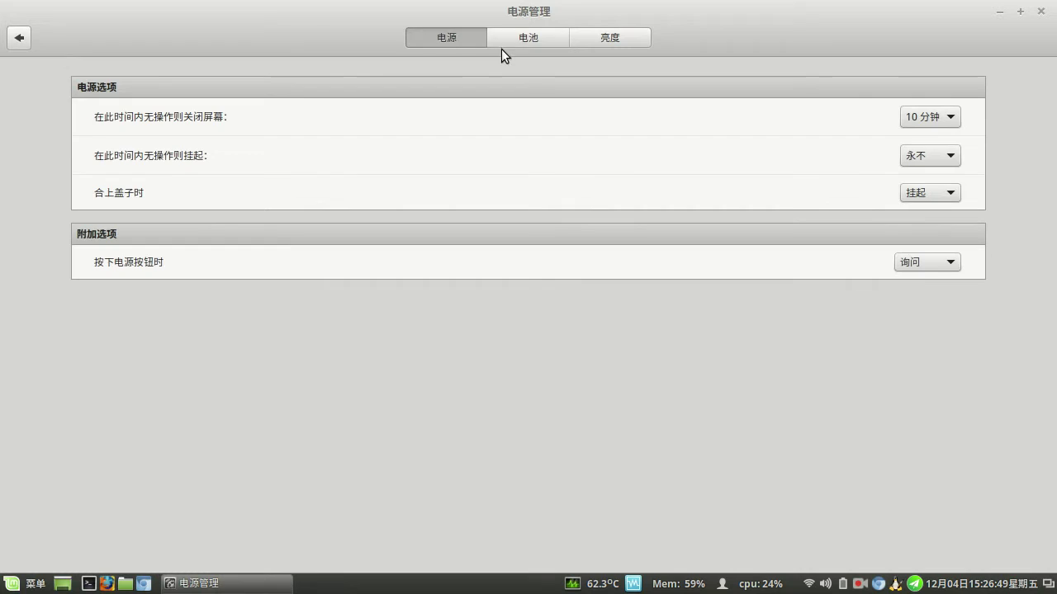
left_click(533, 34)
left_click(606, 41)
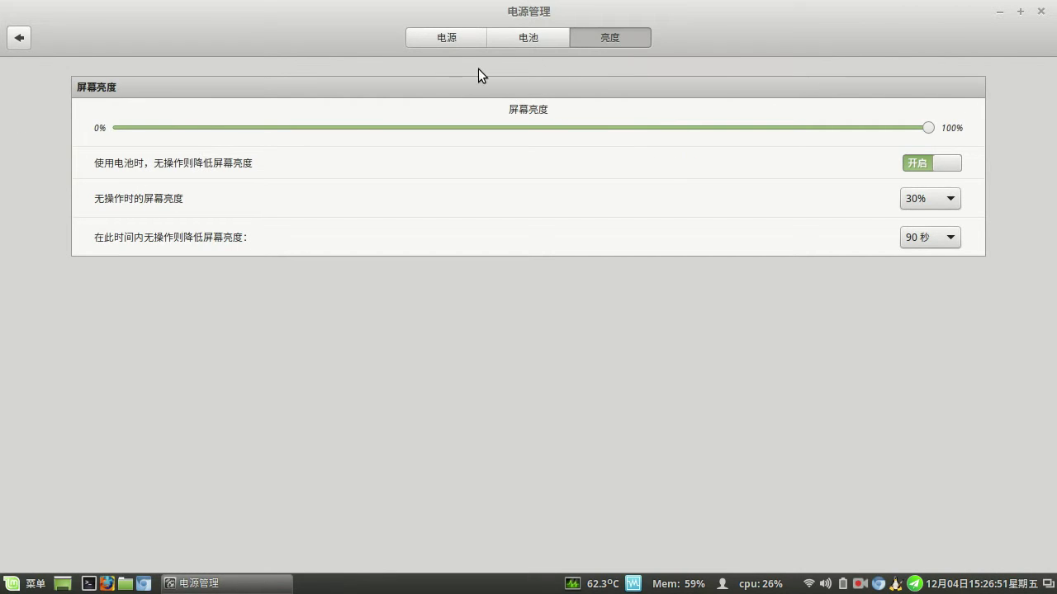
left_click(513, 44)
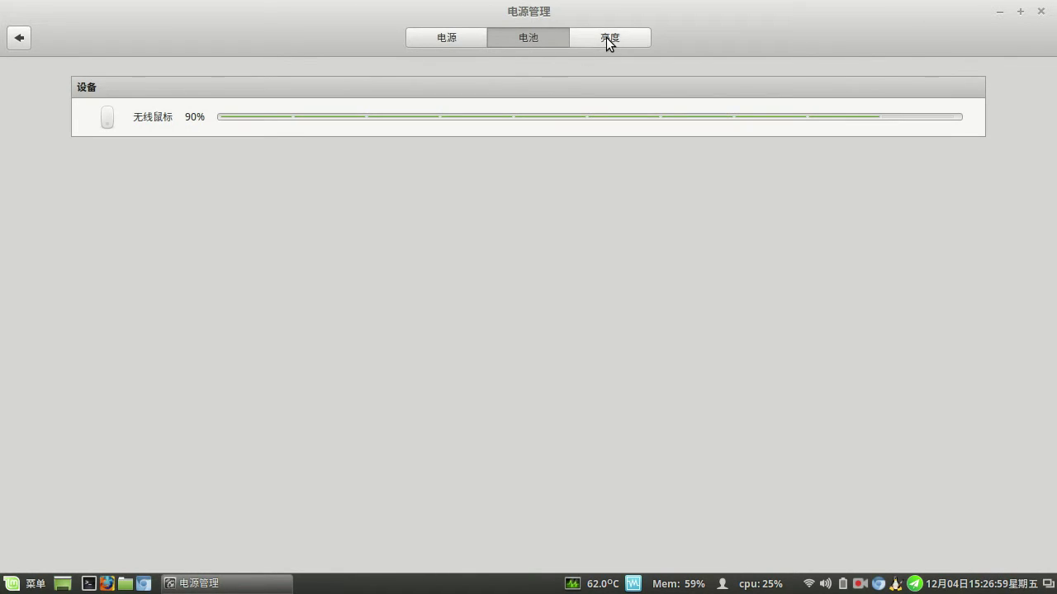
left_click(17, 38)
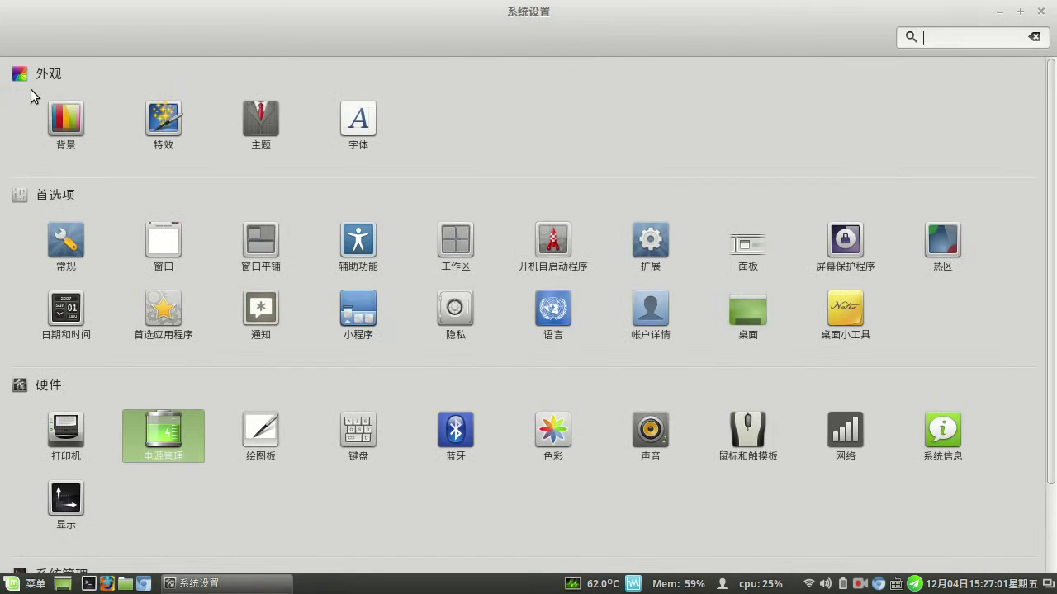
- View the 绘图板 (tablet) module, examine the 键盘 (keyboard) module's typing, workspace shortcut and layout pages, and return to the overview
left_click(262, 436)
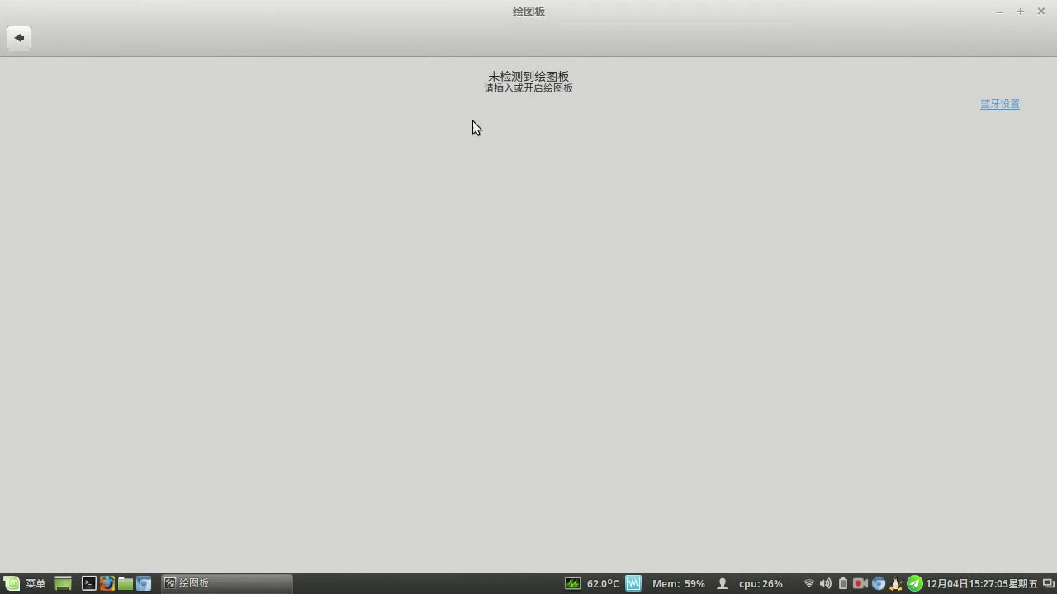
left_click(20, 38)
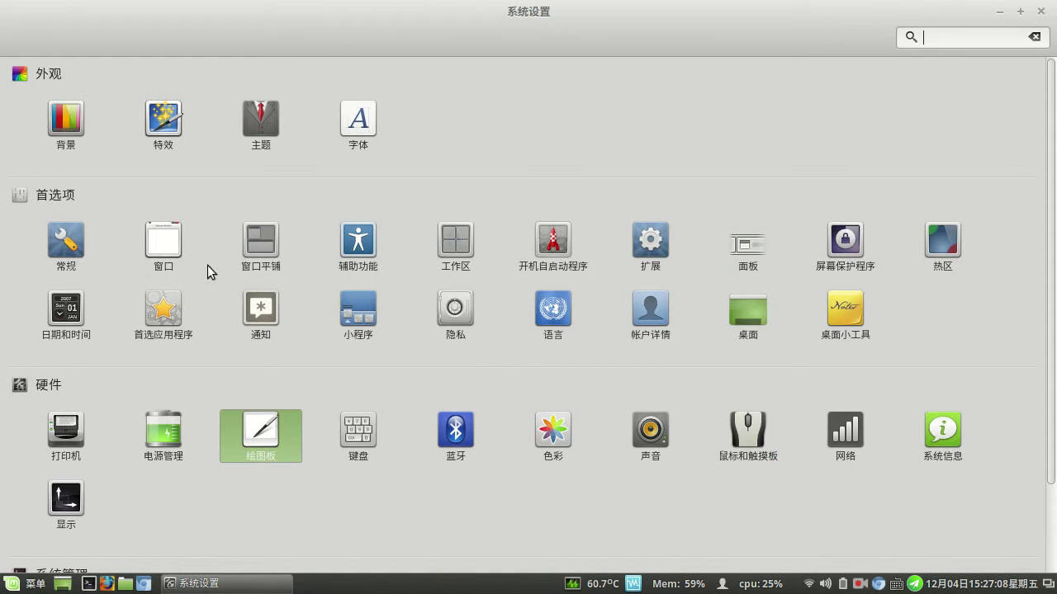
left_click(360, 436)
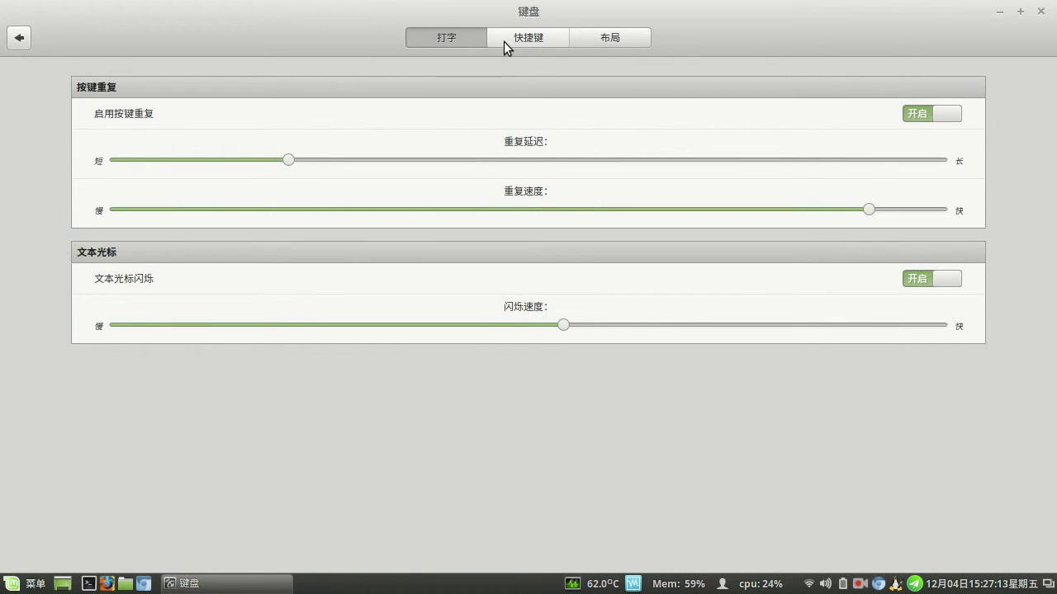
left_click(527, 41)
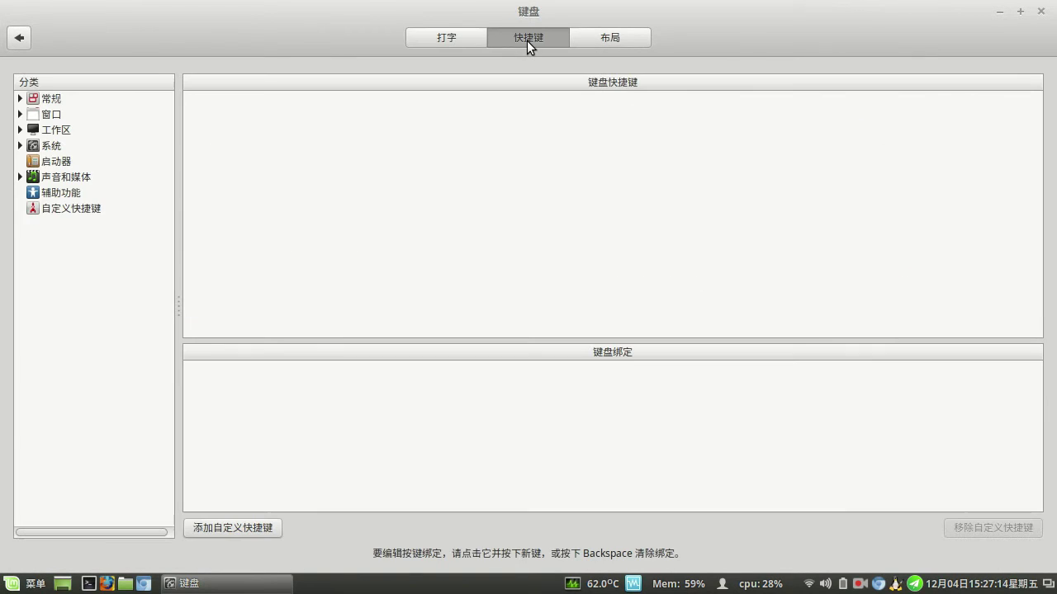
left_click(56, 130)
left_click(615, 99)
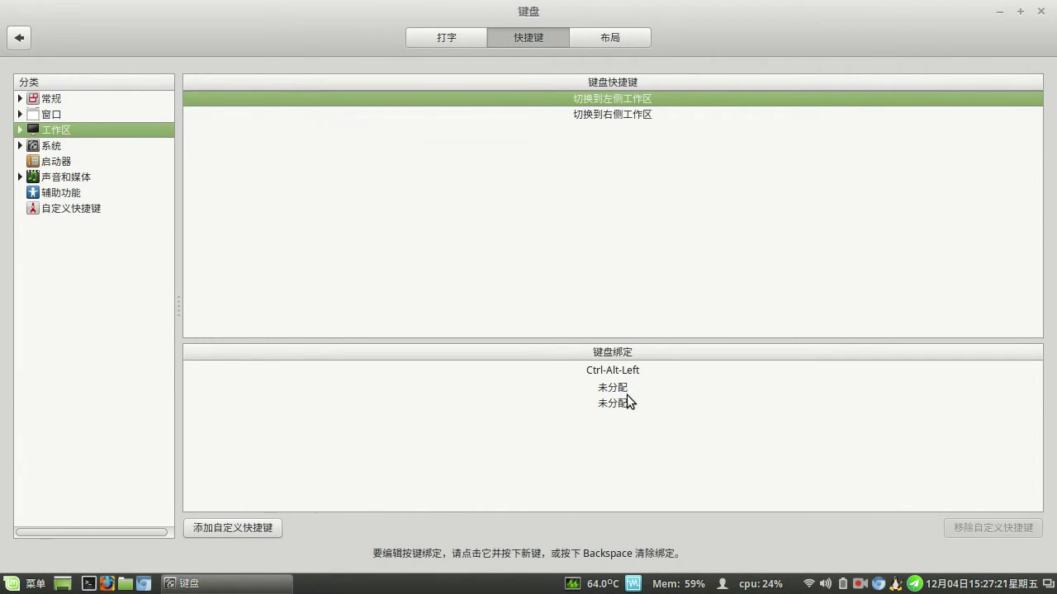
left_click(610, 39)
left_click(19, 39)
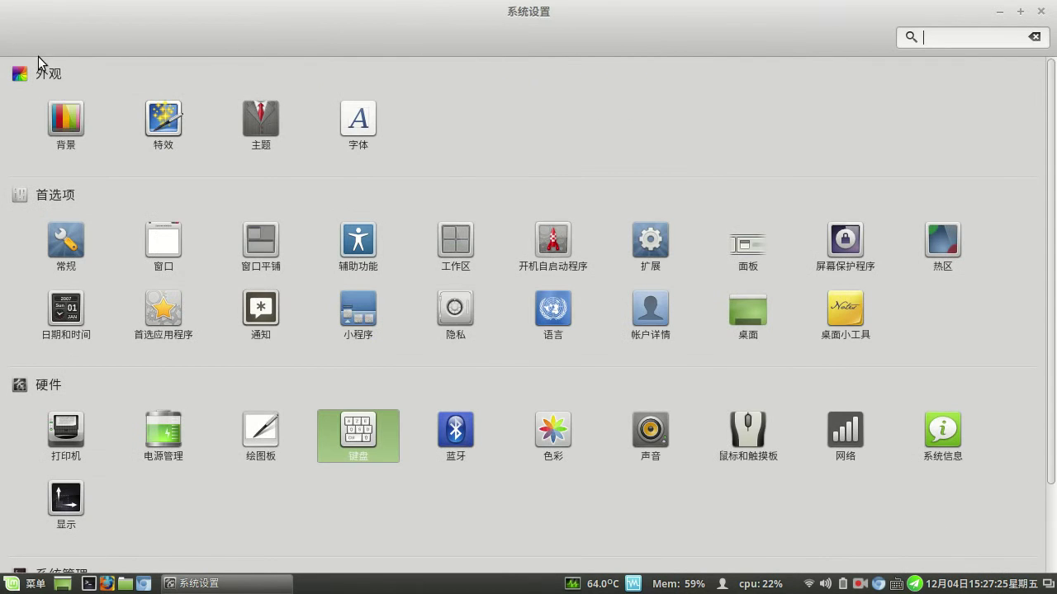
- View the 蓝牙 (Bluetooth) module and the 色彩 (color) module's device list, returning to the overview after each
left_click(463, 434)
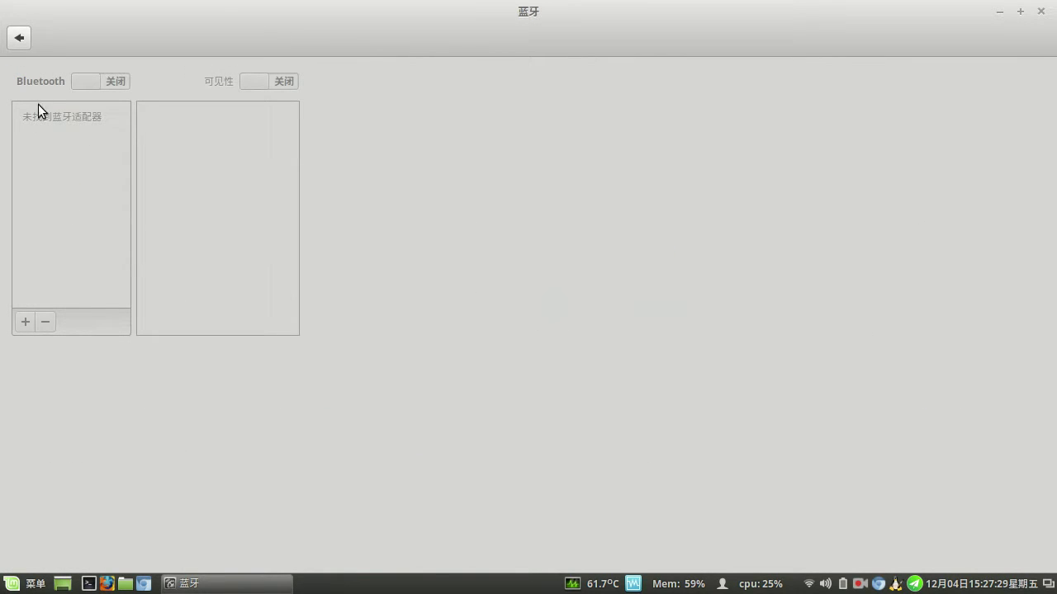
left_click(19, 37)
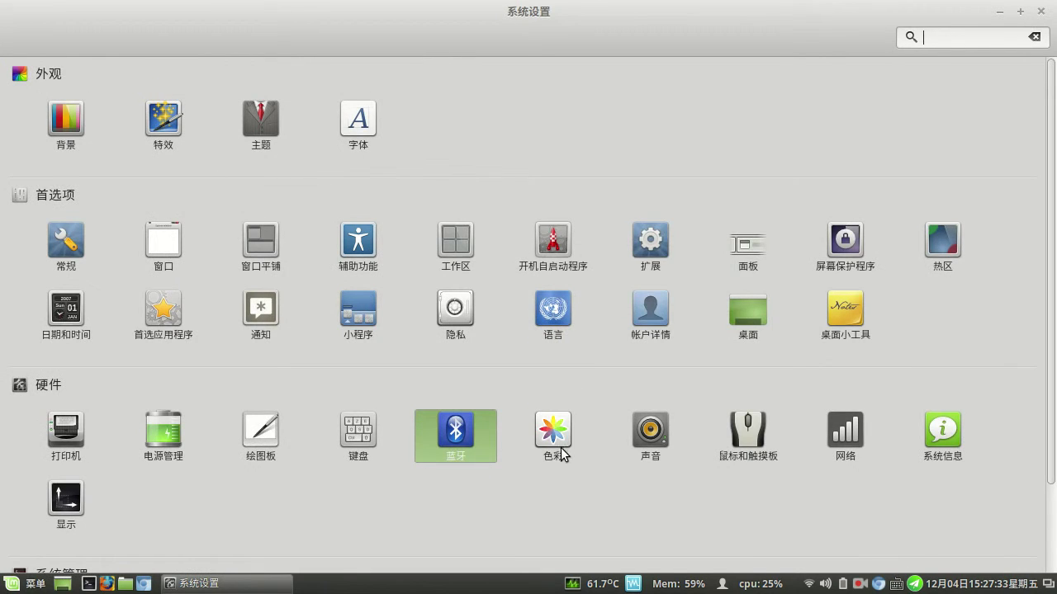
left_click(560, 448)
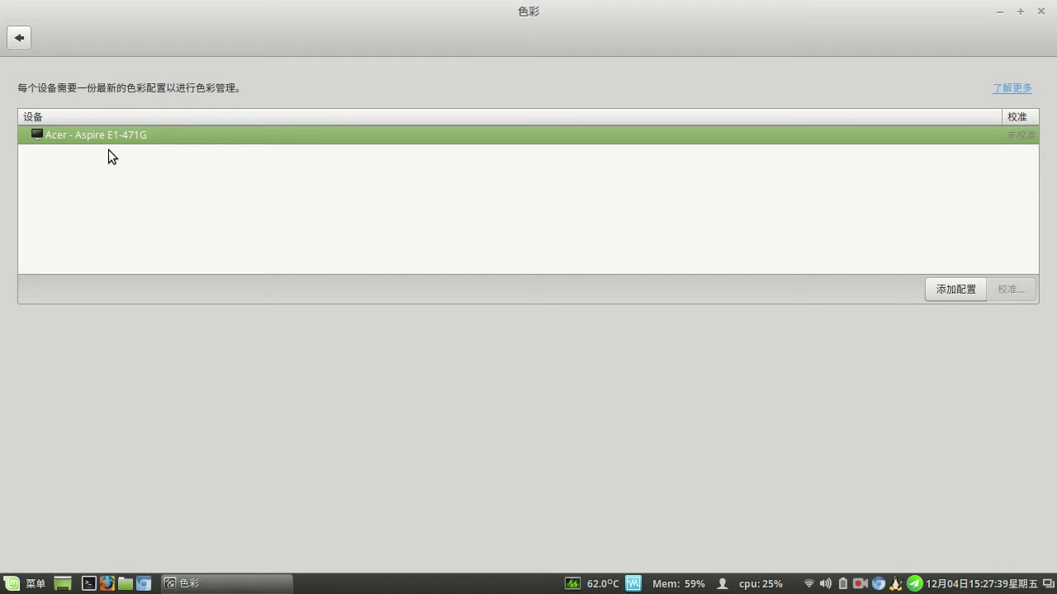
left_click(19, 41)
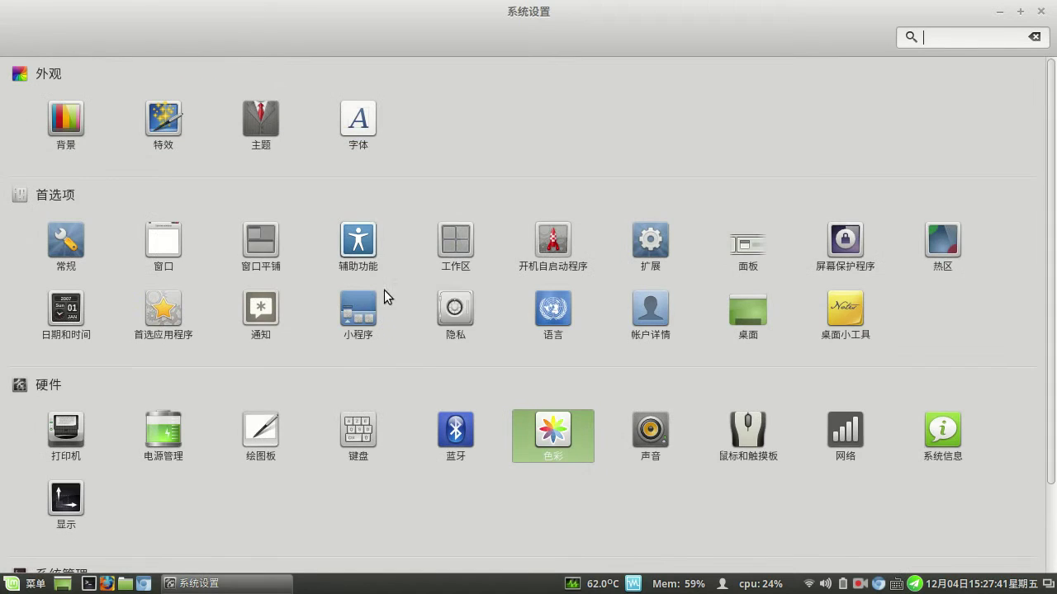
- Open the 声音 (sound) module, view its output, input, sound effects and applications pages, and return to the overview
left_click(655, 436)
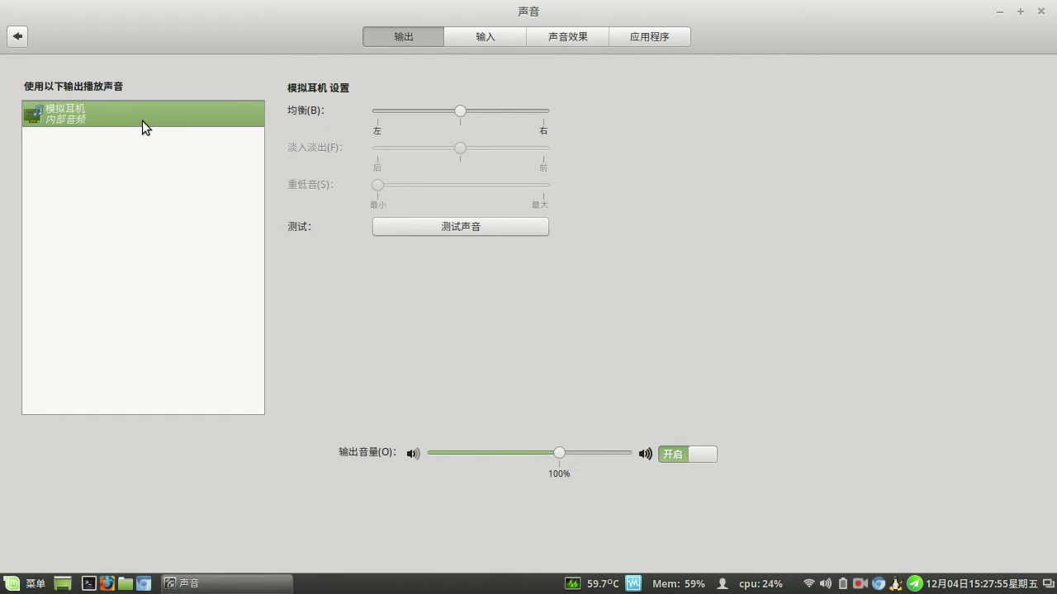
left_click(485, 38)
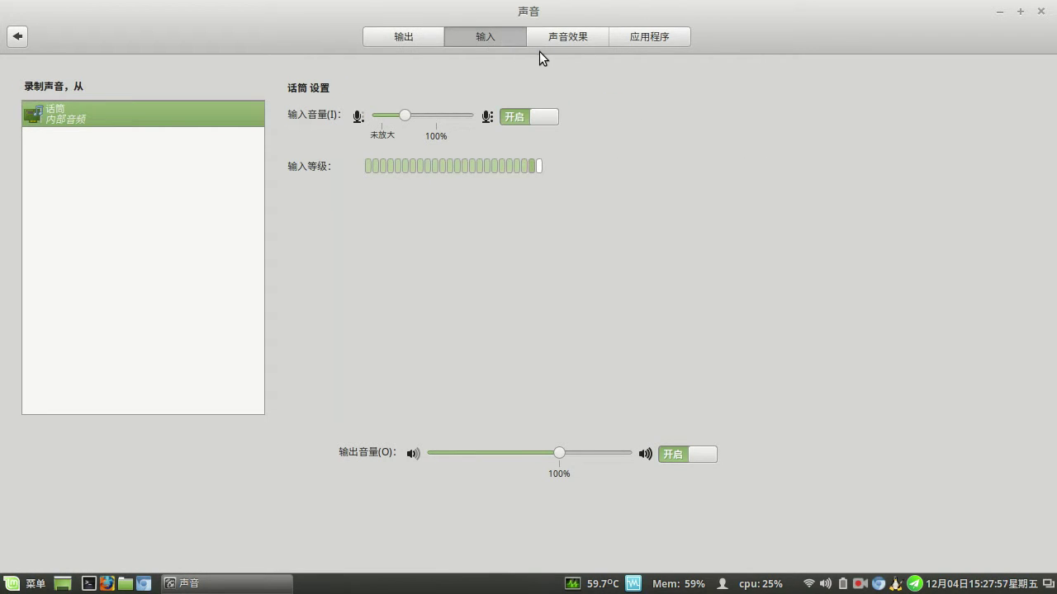
left_click(588, 39)
left_click(649, 39)
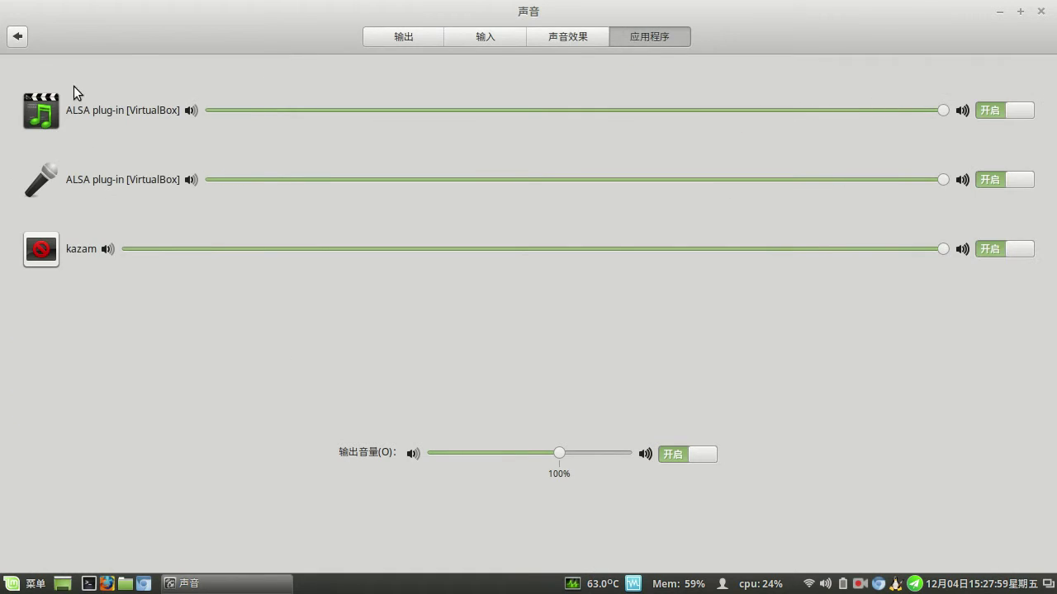
left_click(18, 37)
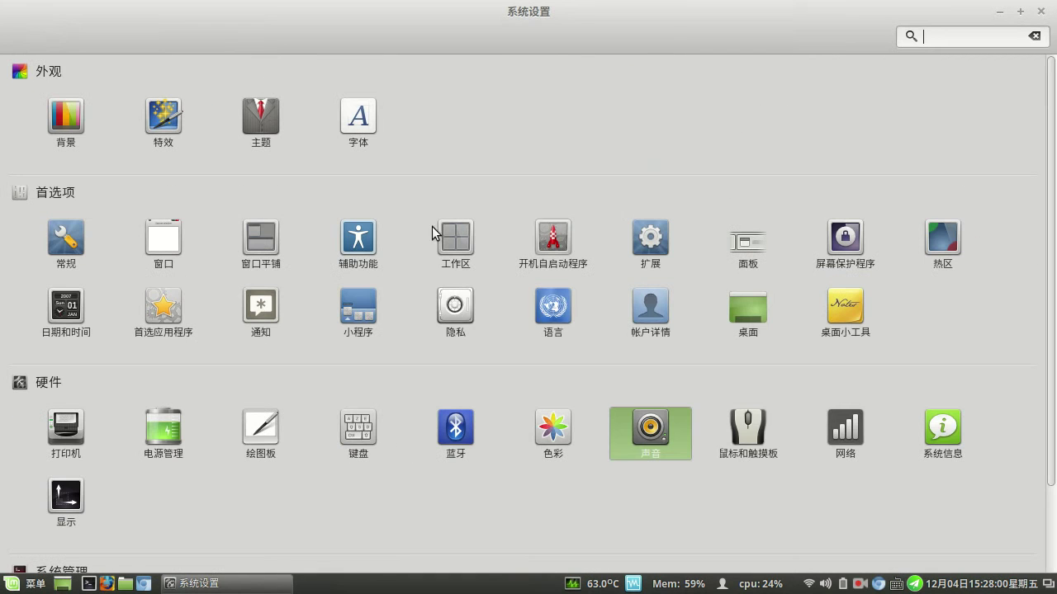
- Open the 鼠标和触摸板 module, examine the mouse and touchpad settings, and return to the overview
left_click(750, 438)
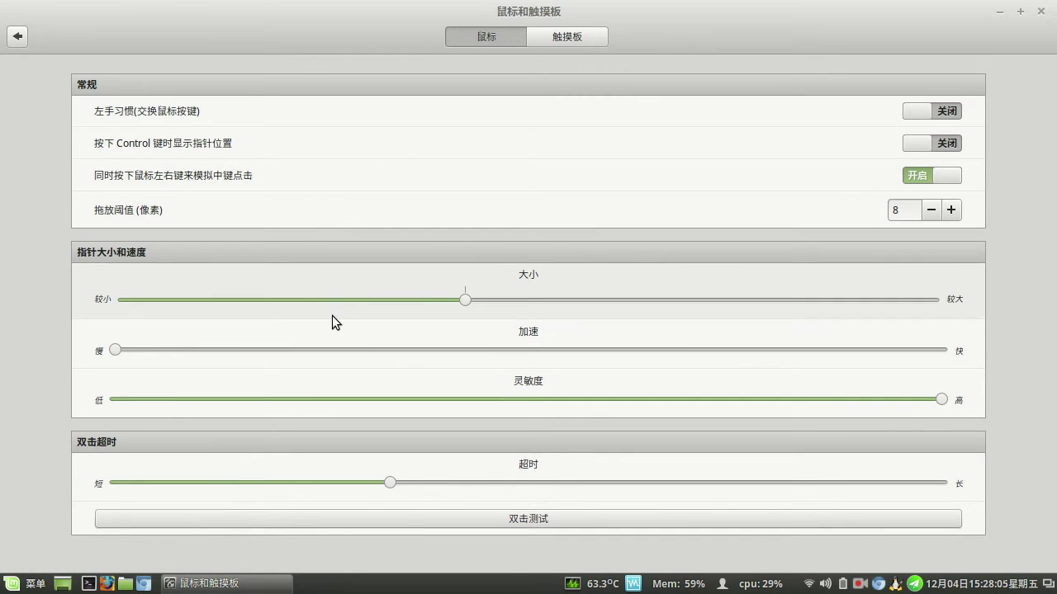
left_click(568, 39)
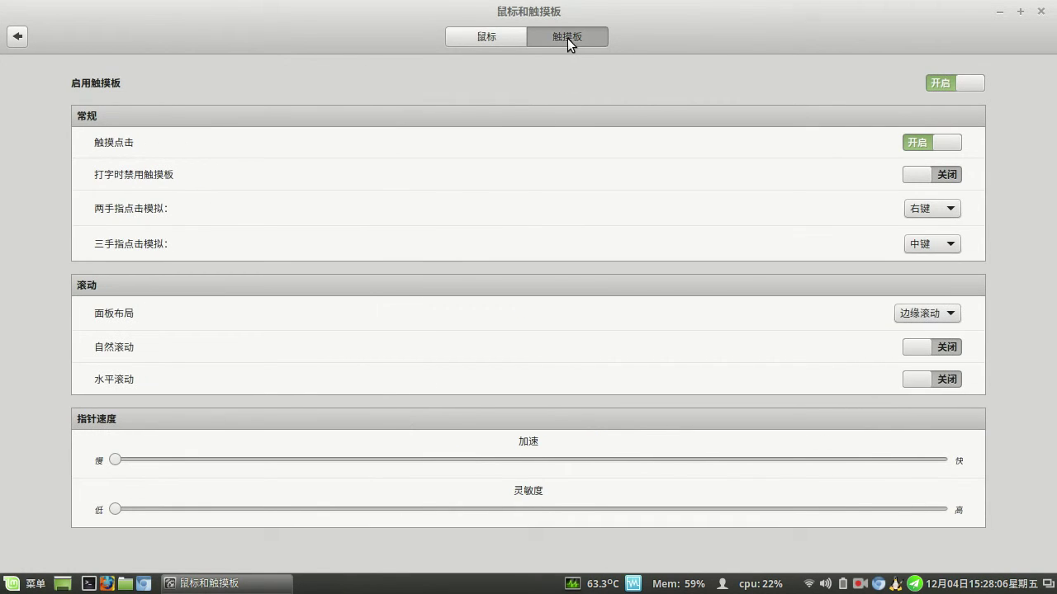
left_click(482, 39)
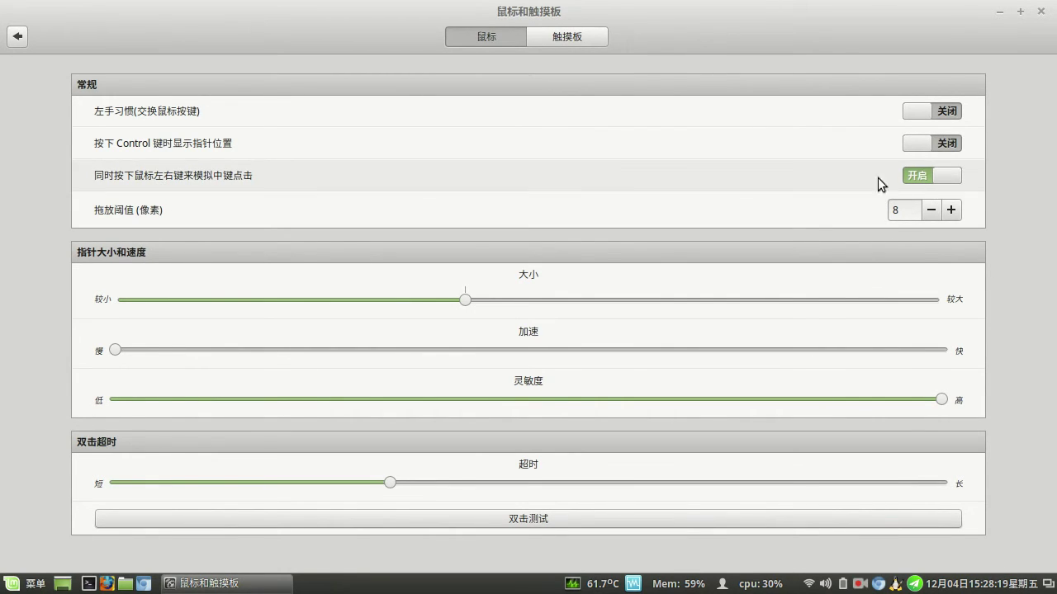
left_click(14, 39)
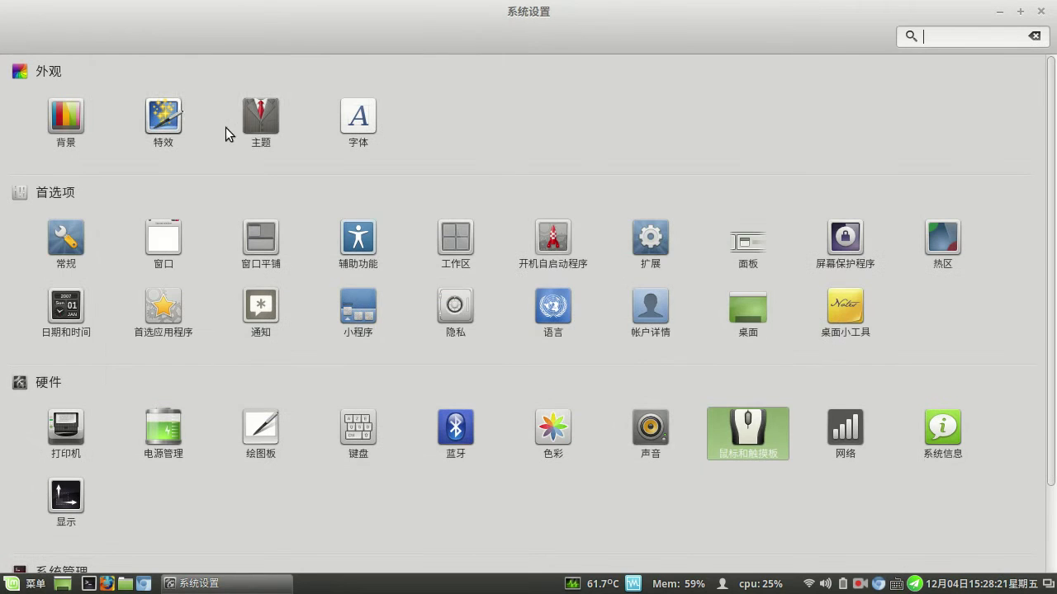
- Open the 网络 (network) module, examine the Wi-Fi, Wired and 网络代理 (proxy) pages, and return to the overview
left_click(844, 434)
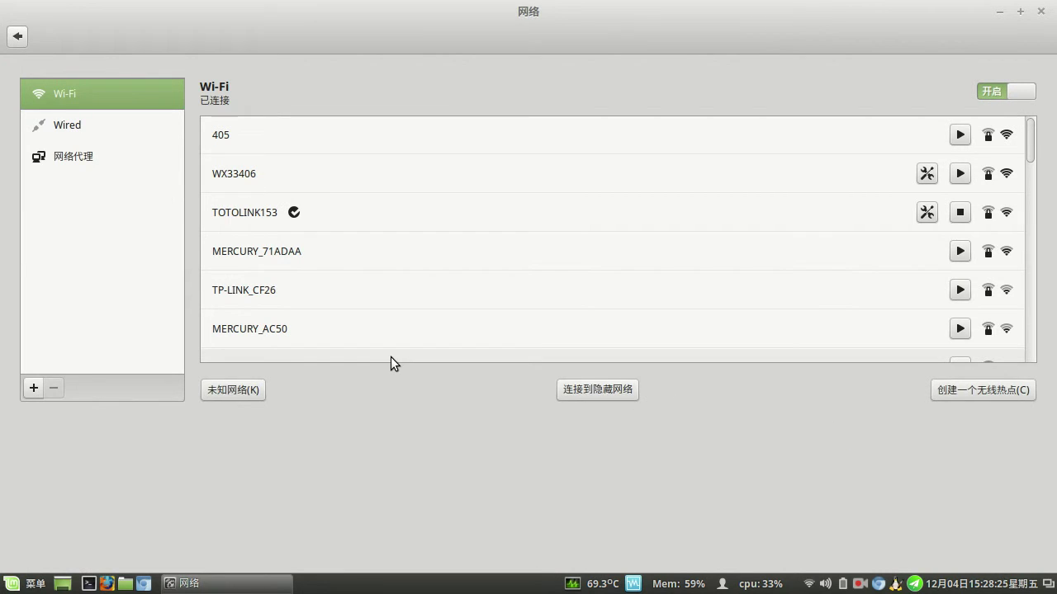
left_click(69, 128)
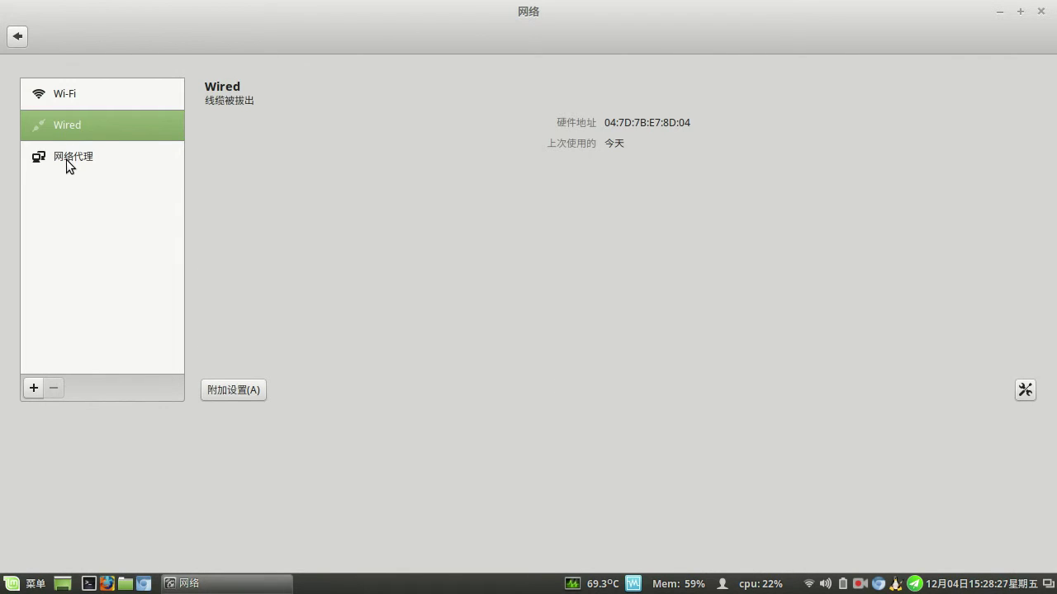
left_click(66, 159)
left_click(66, 95)
left_click(71, 127)
left_click(73, 94)
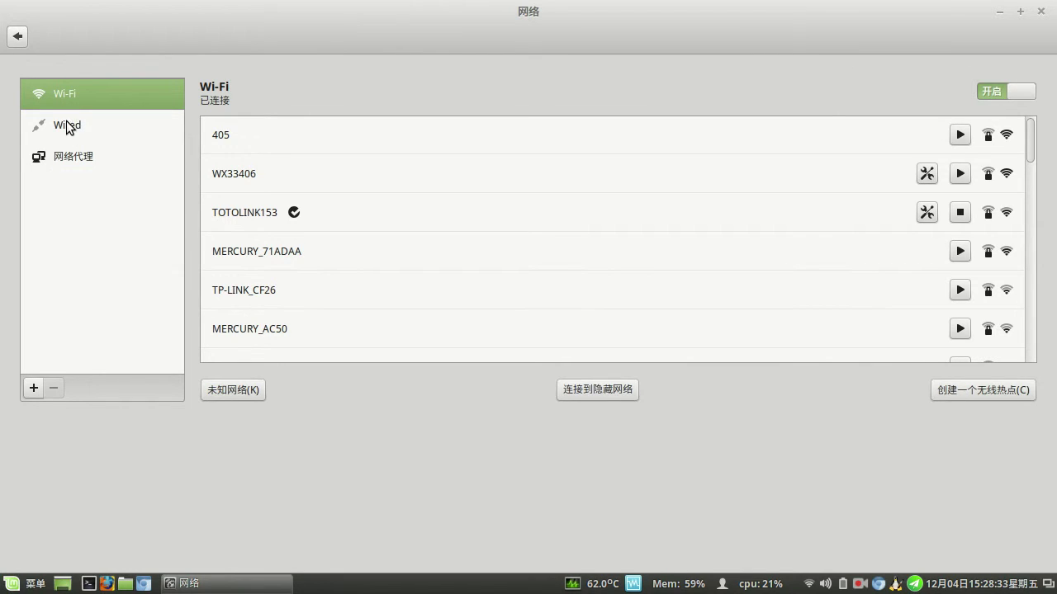
left_click(70, 128)
left_click(69, 97)
left_click(74, 133)
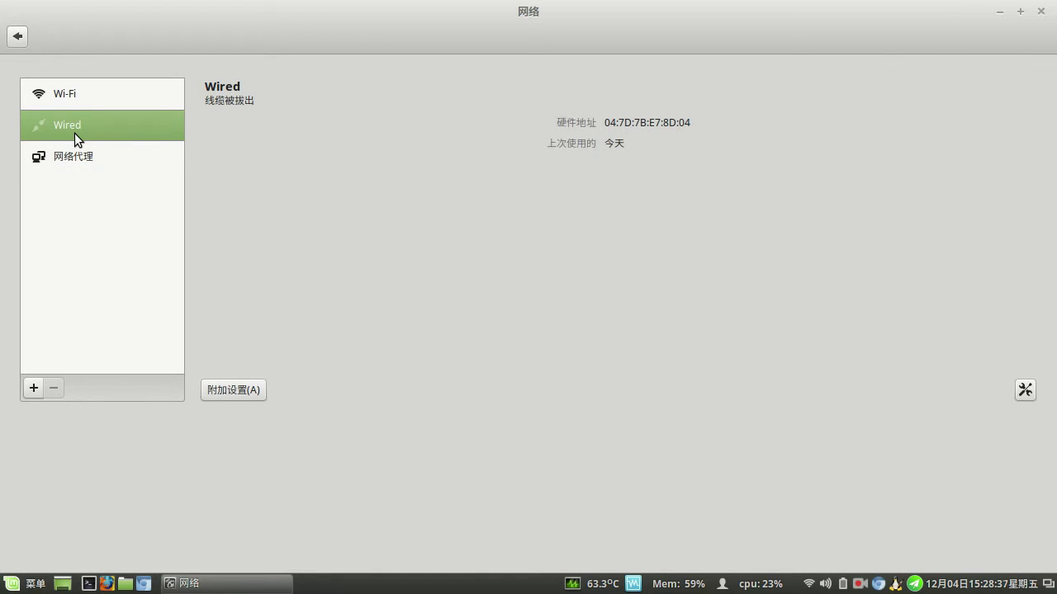
left_click(17, 38)
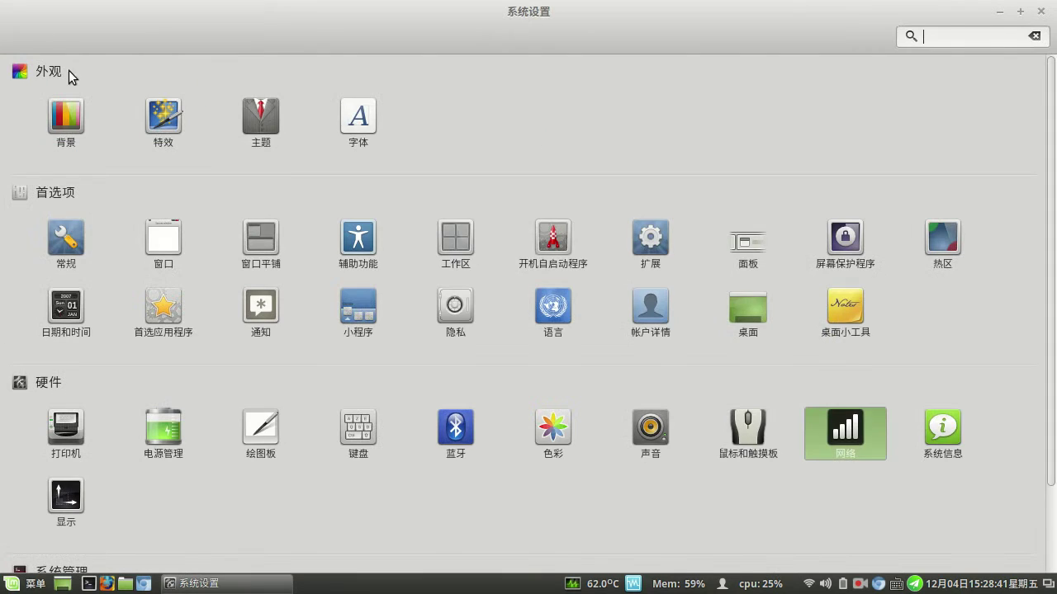
- Open the 系统信息 module, search the applications for hardinfo, and launch System Profiler and Benchmark
left_click(944, 437)
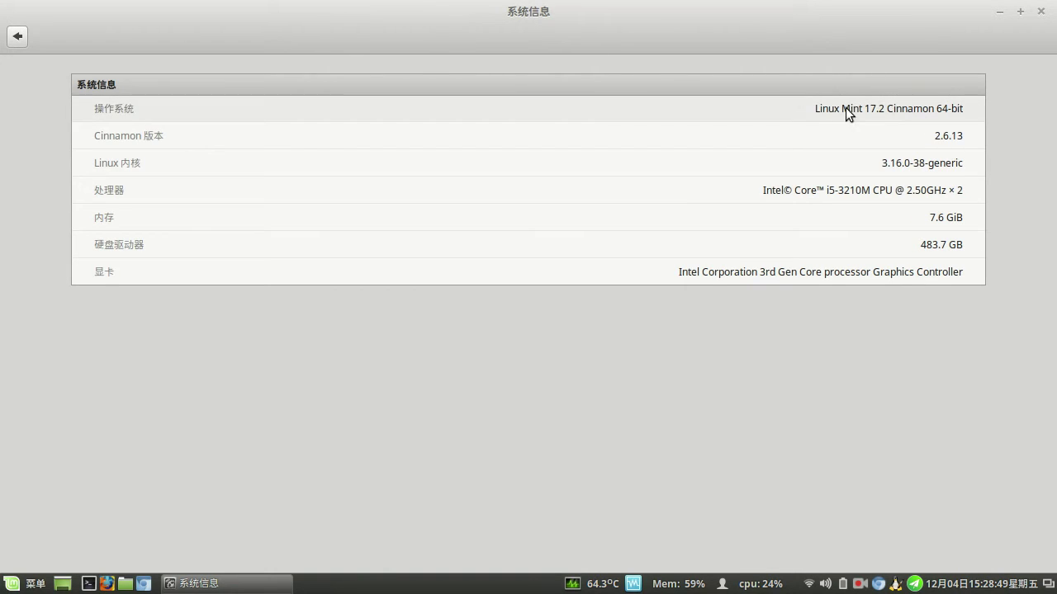
left_click(10, 586)
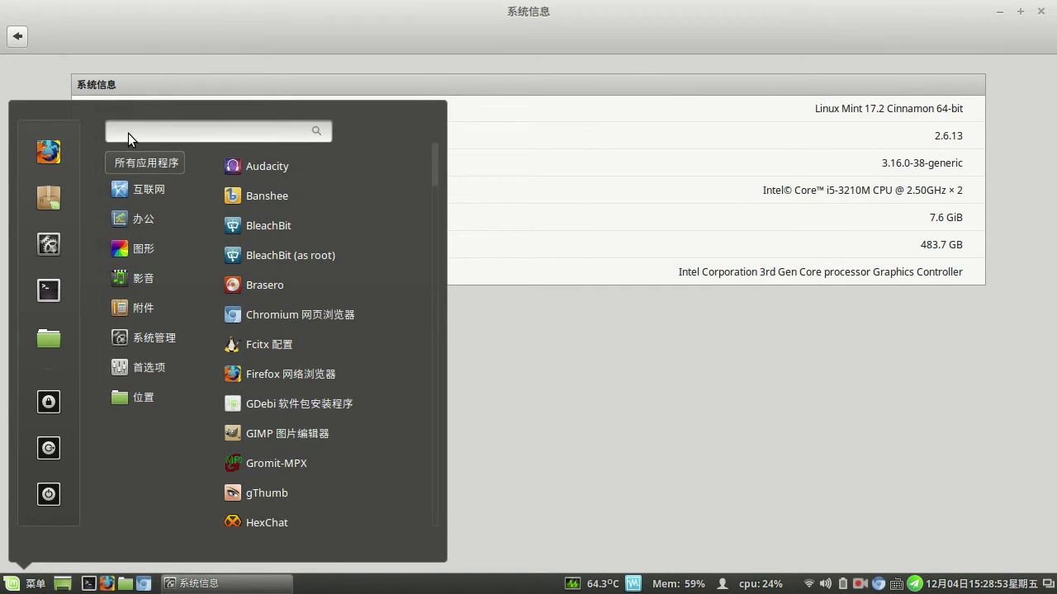
type("harr")
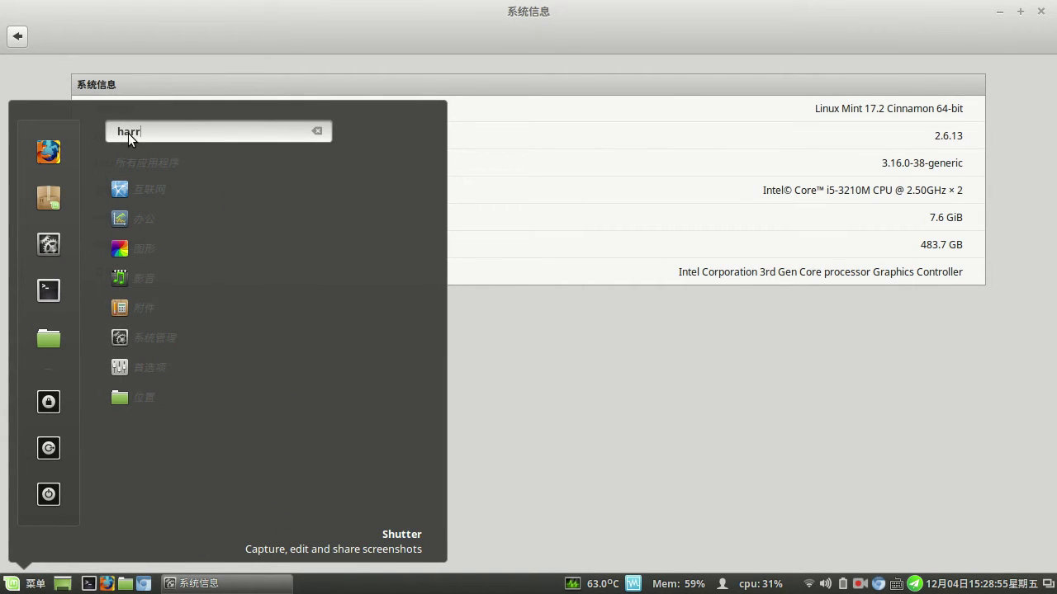
key("BackSpace")
type("d")
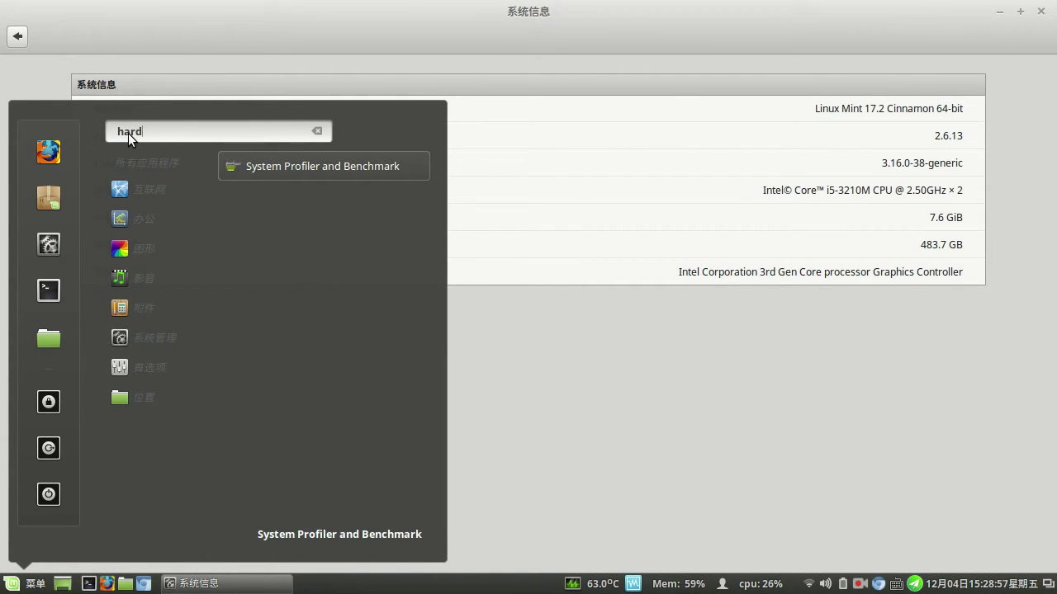
type("info")
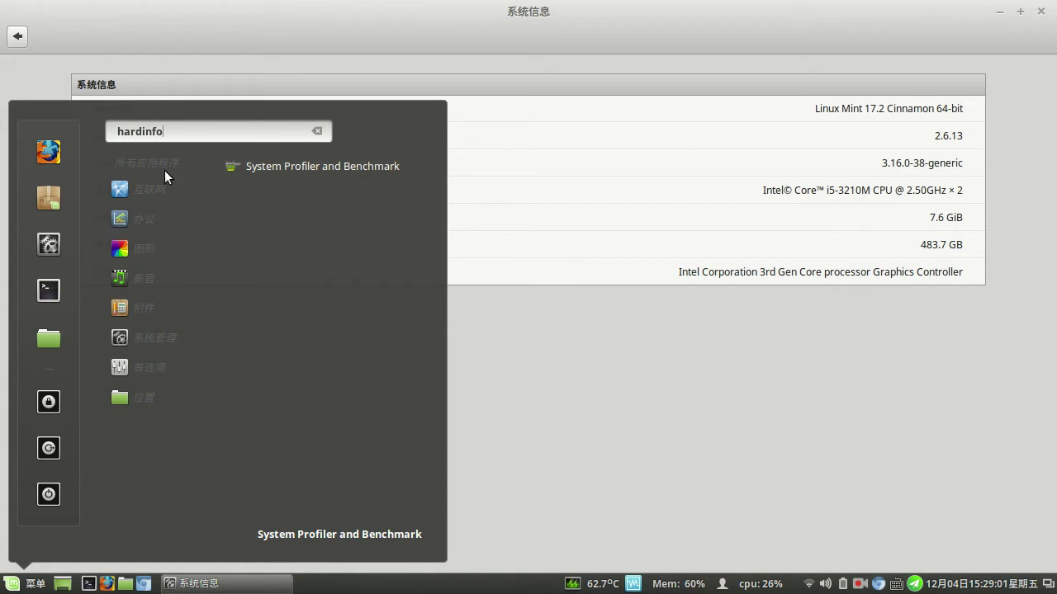
left_click(293, 171)
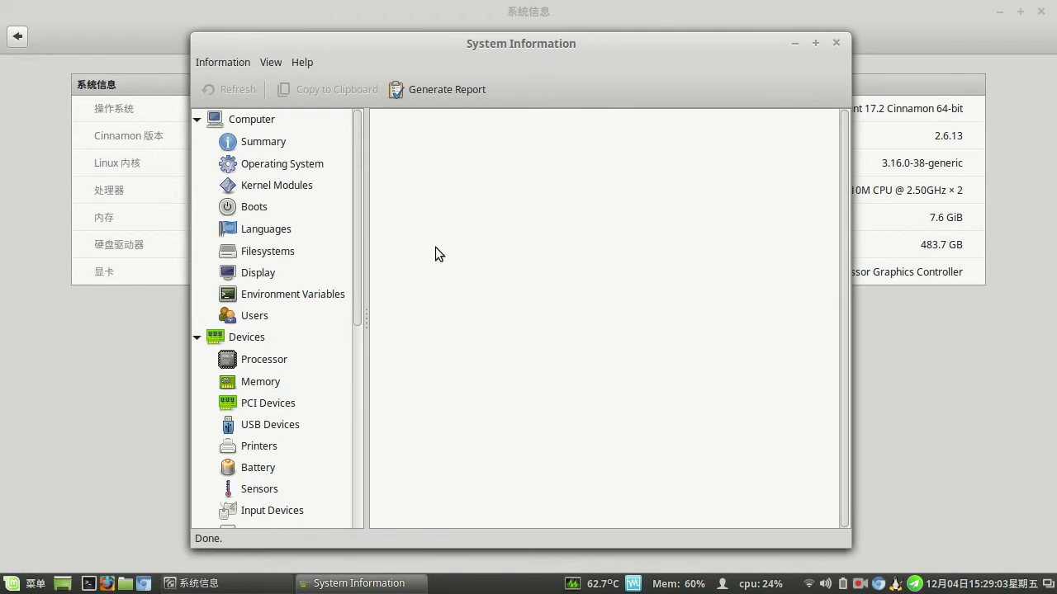
- Examine the computer Summary page in System Information, minimize that window, and return to the settings overview
left_click(252, 142)
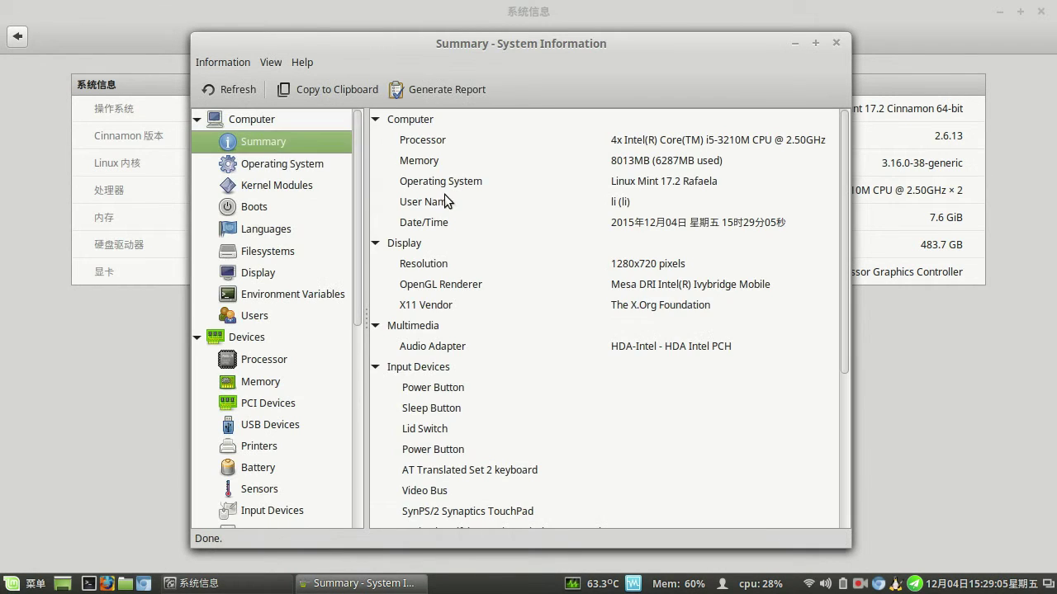
scroll(536, 322, "down", 5)
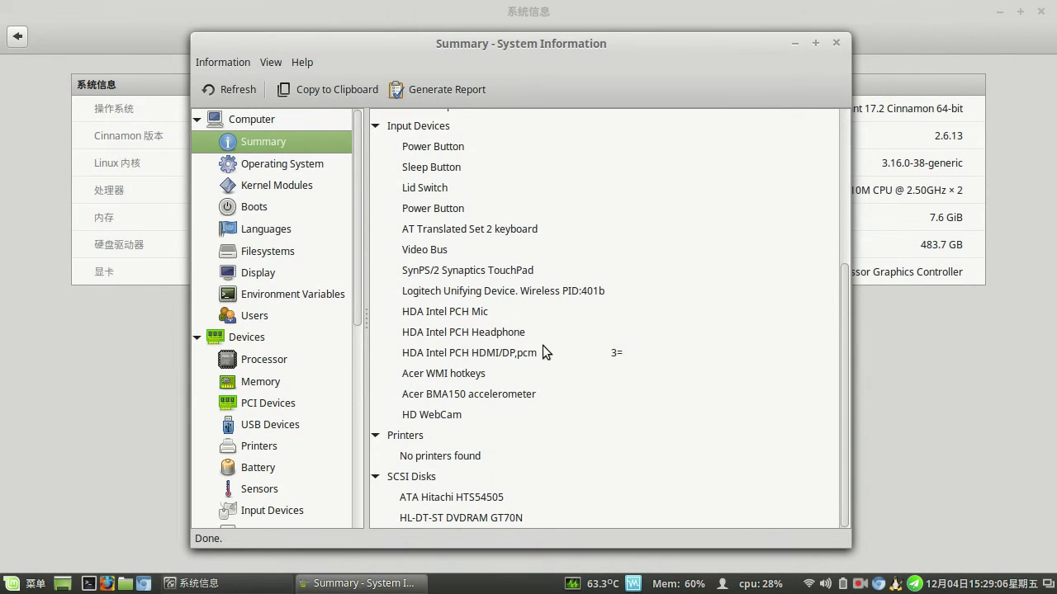
left_click(796, 44)
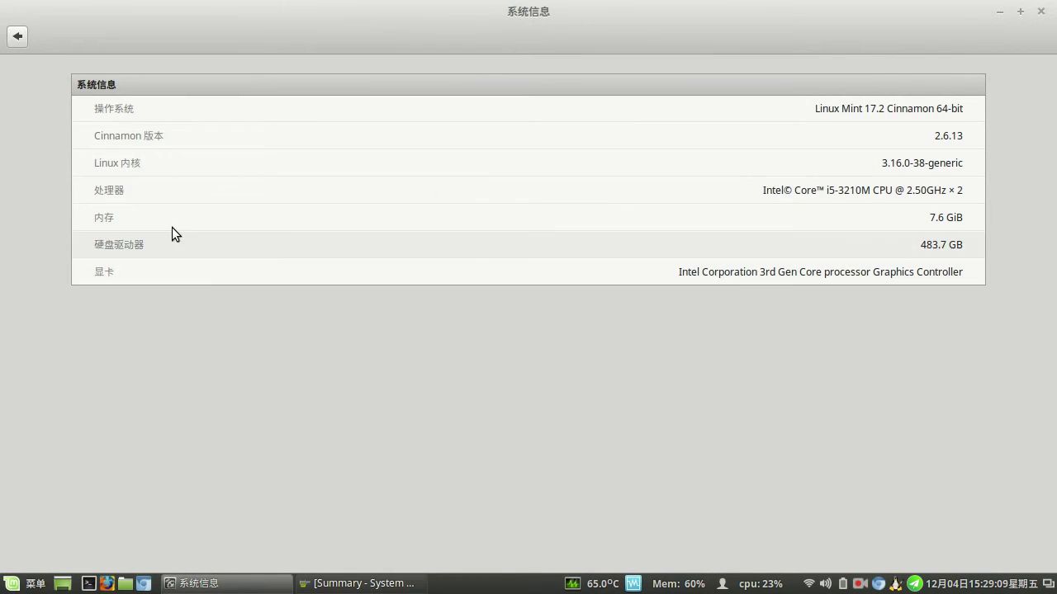
left_click(15, 37)
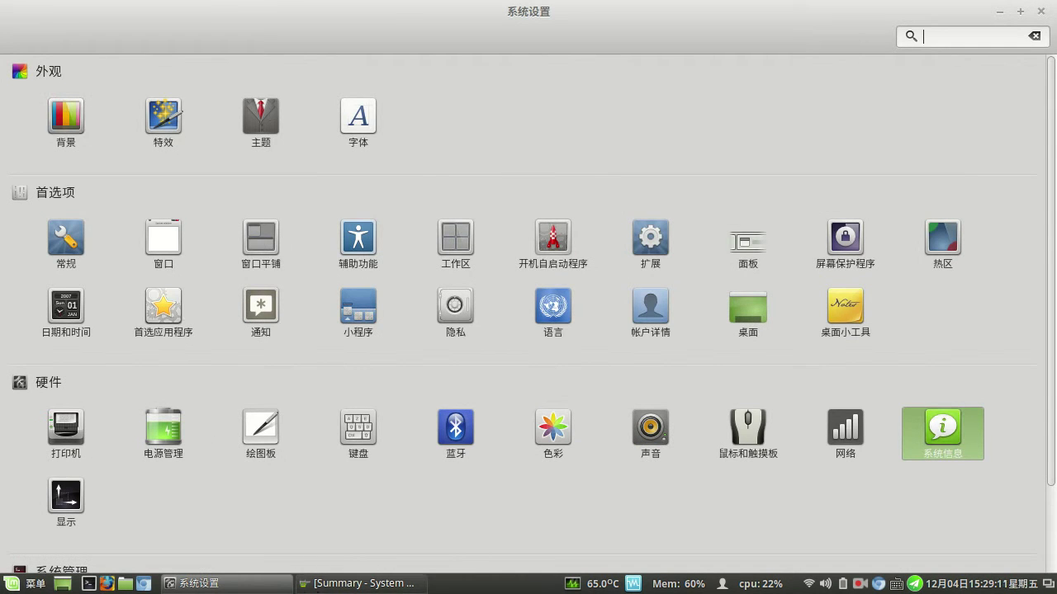
- Highlight the "apt-get install hardinfo" line in the notes on the Windows desktop, and minimize the restored System Information window in Linux Mint
left_click(389, 585)
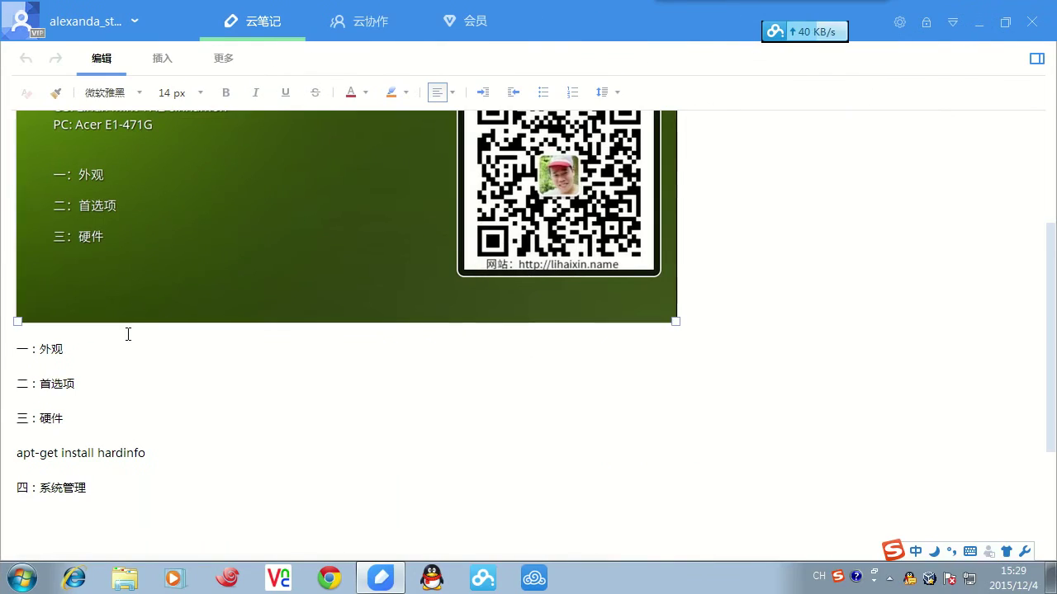
left_click_drag(14, 454, 149, 456)
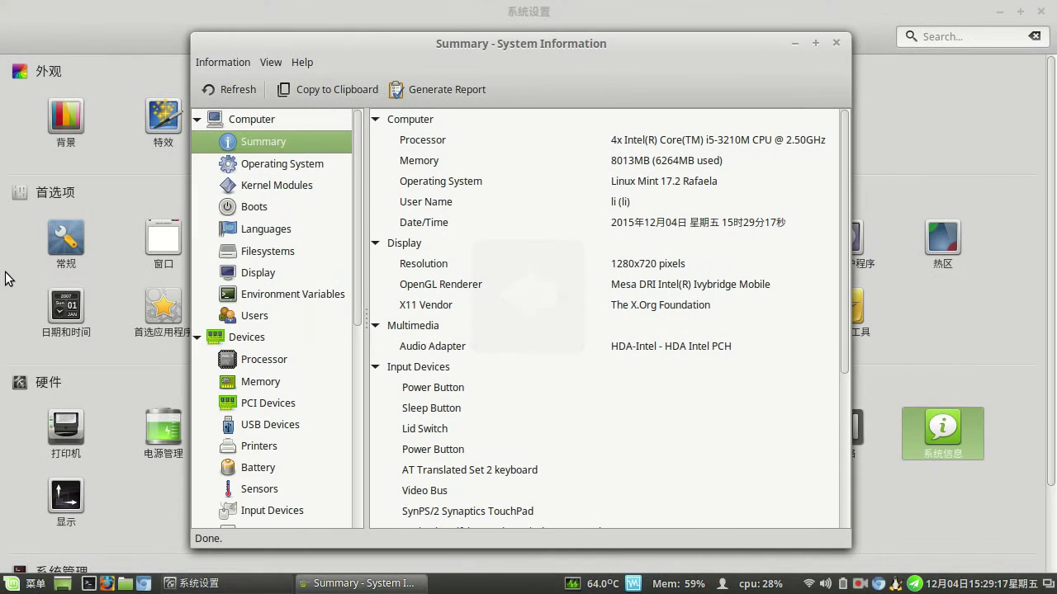
left_click(794, 42)
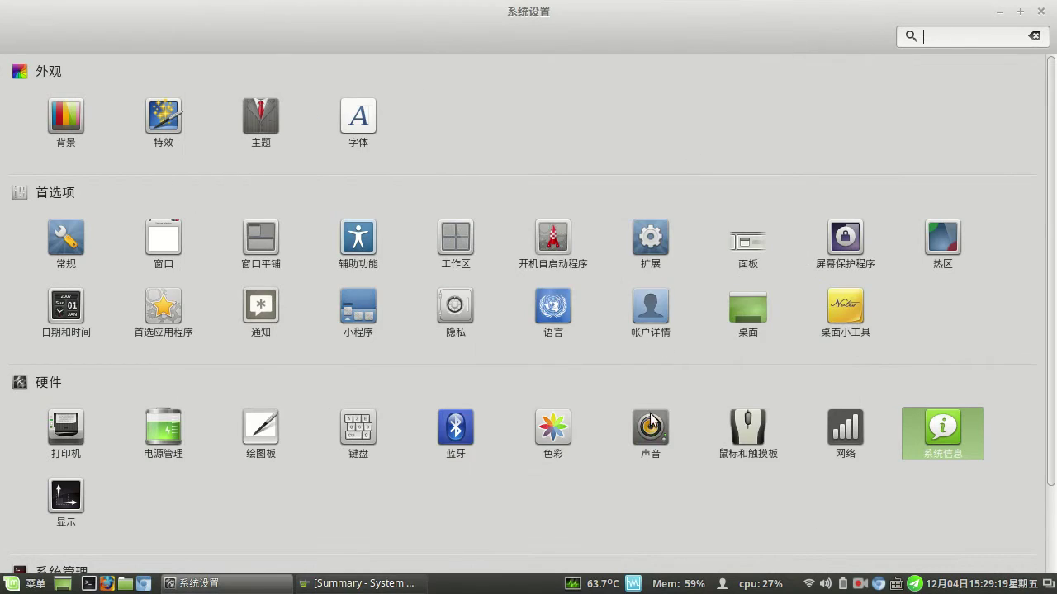
- Open the 显示 (display) module, view the resolution choices while keeping 1280 x 720 (16:9), and return to the overview
scroll(508, 452, "down", 1)
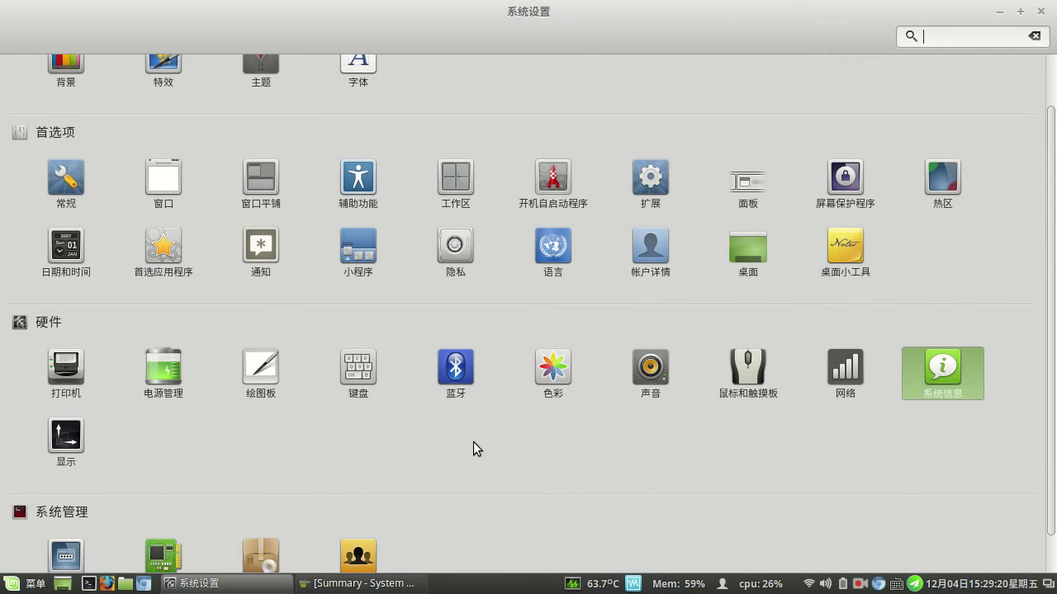
left_click(71, 443)
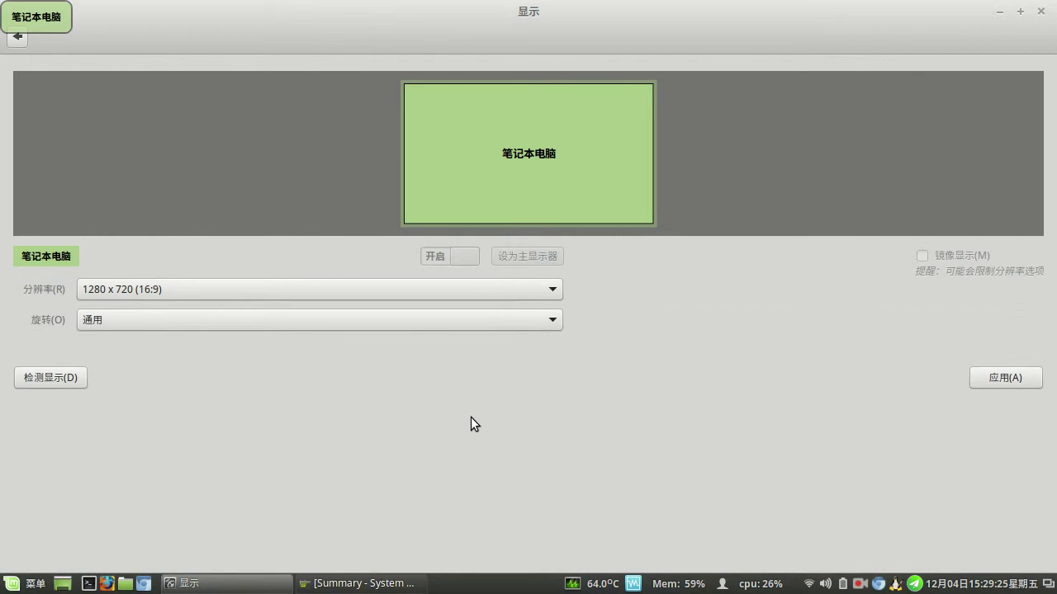
left_click(555, 288)
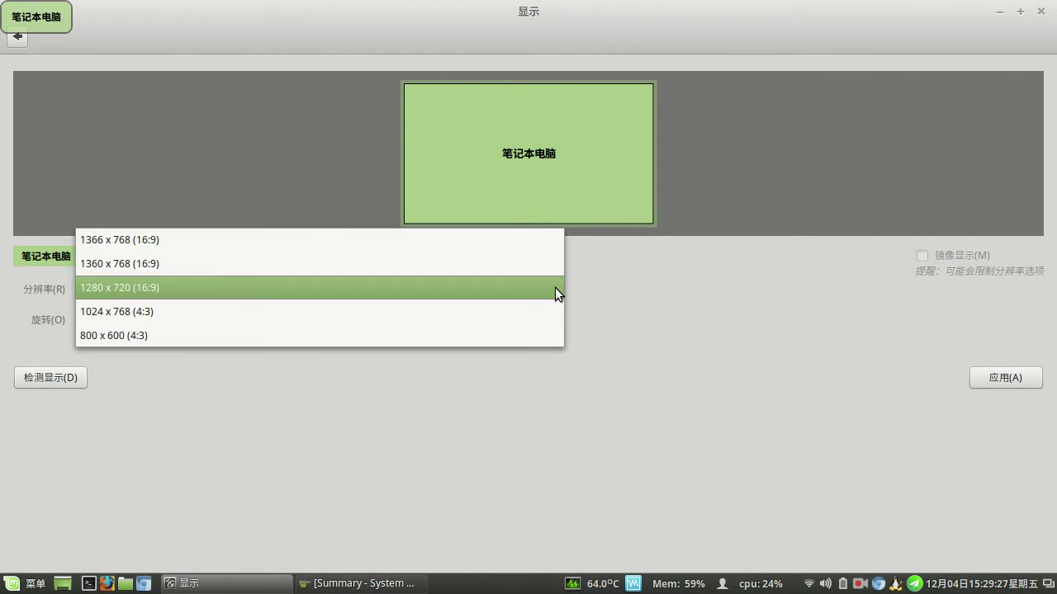
left_click(171, 293)
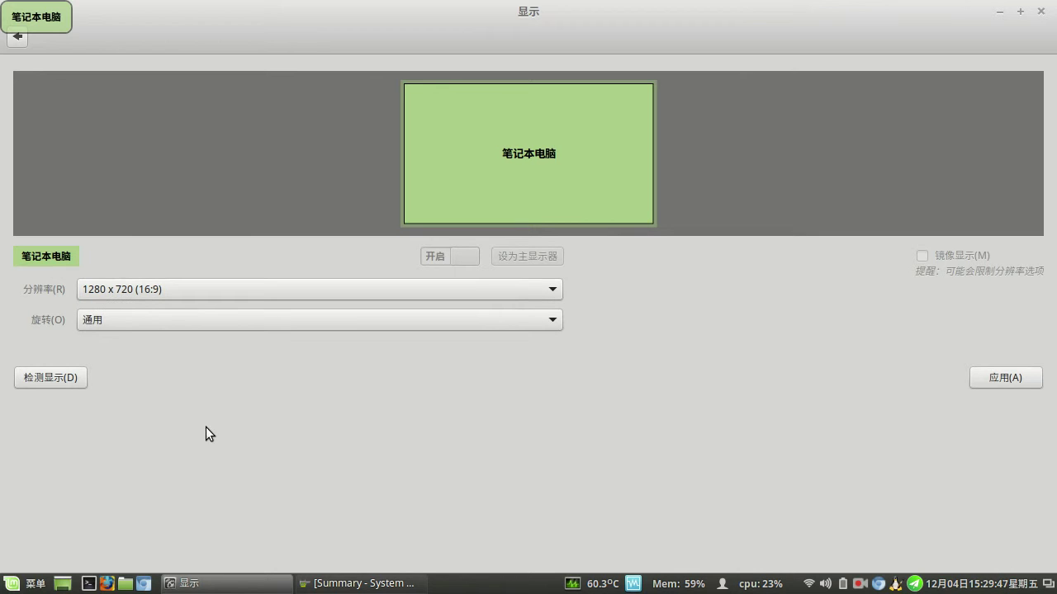
left_click(16, 37)
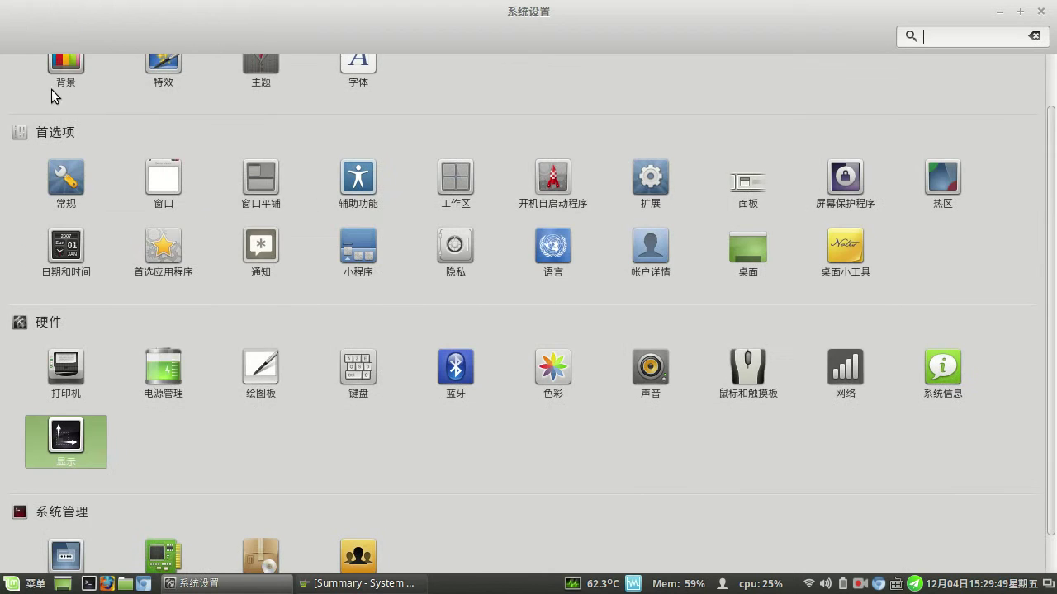
- Open the 登录窗口 (login window) module under 系统管理 and authenticate with the account password
scroll(590, 450, "down", 1)
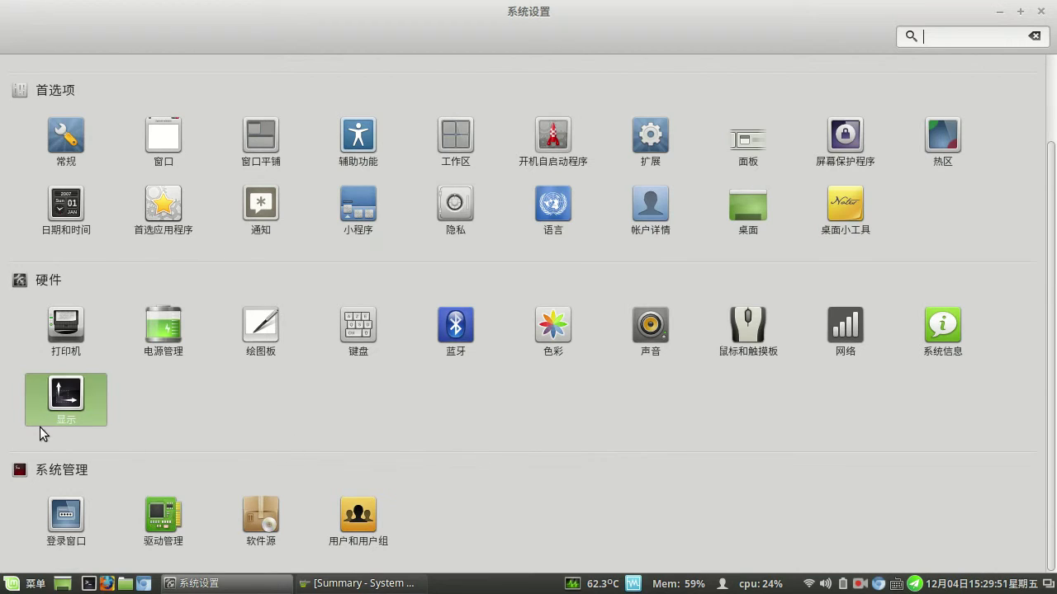
left_click(68, 512)
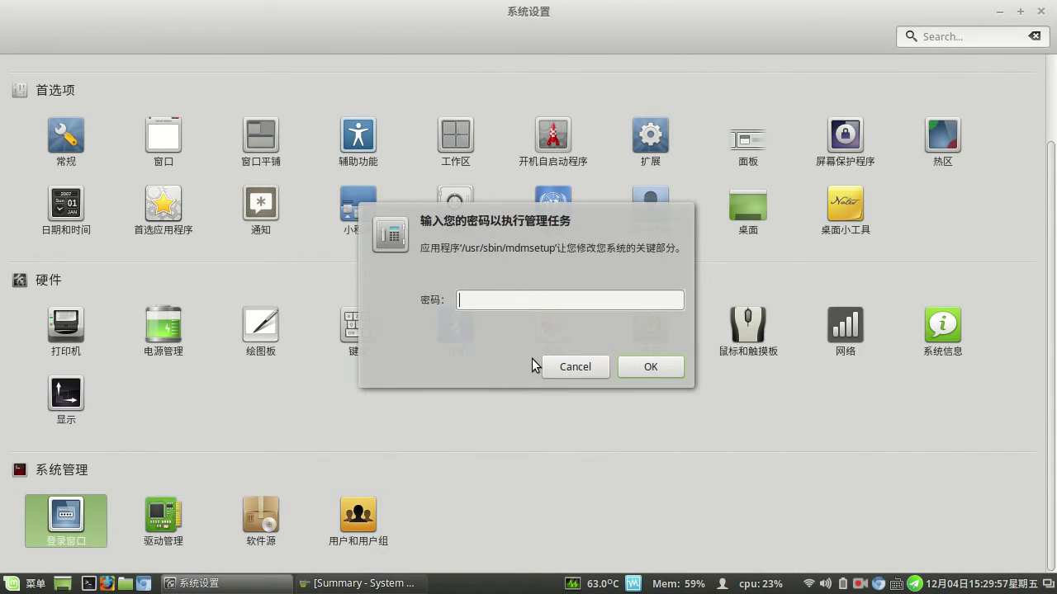
type("•••••")
key("Return")
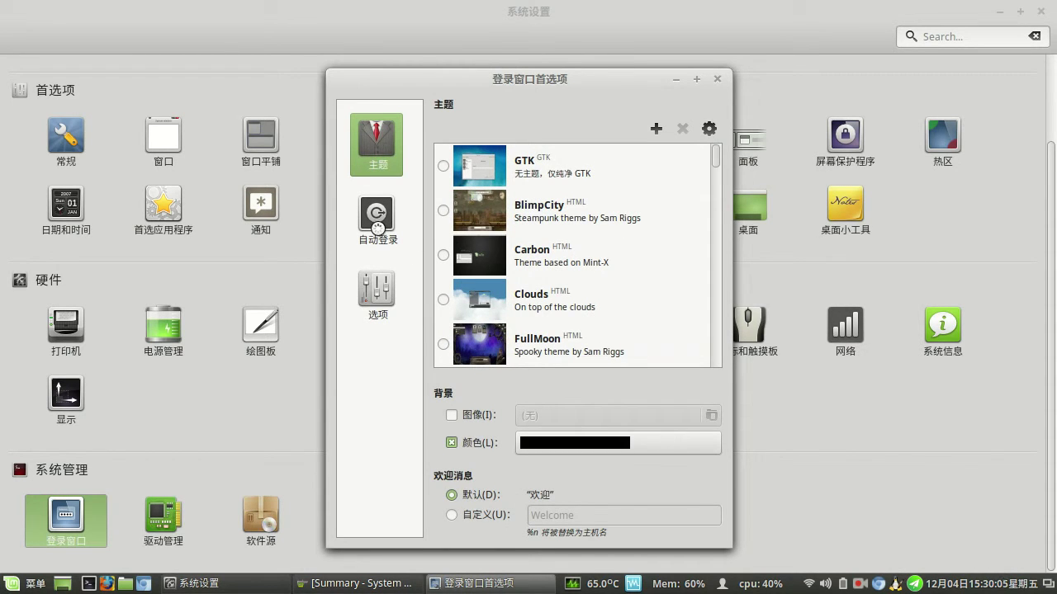
- Switch 启用自动登录 off and back on, view the login window's 选项 page, and close the preferences
left_click(380, 230)
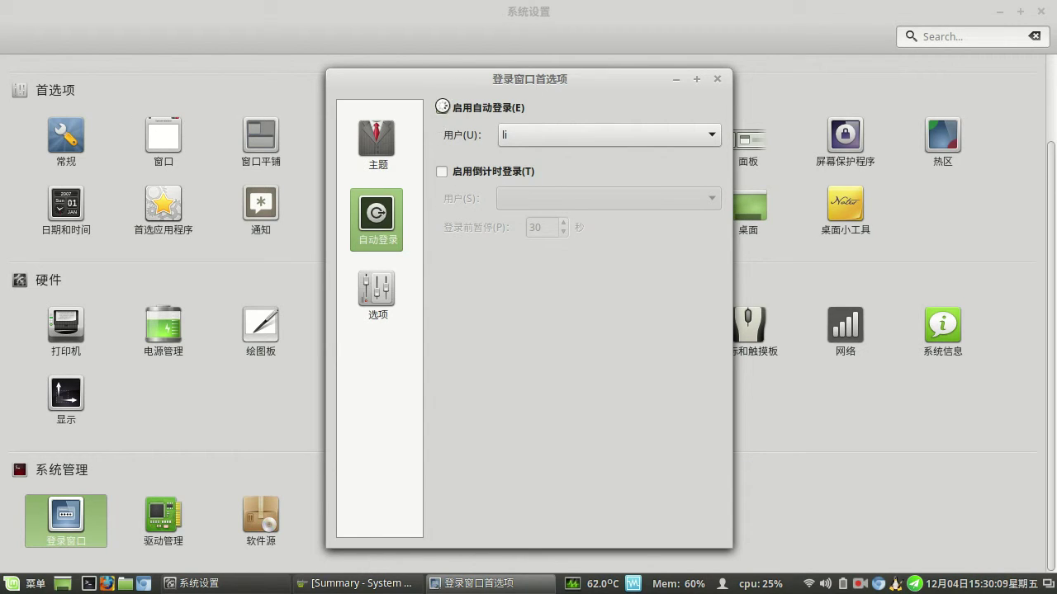
left_click(439, 108)
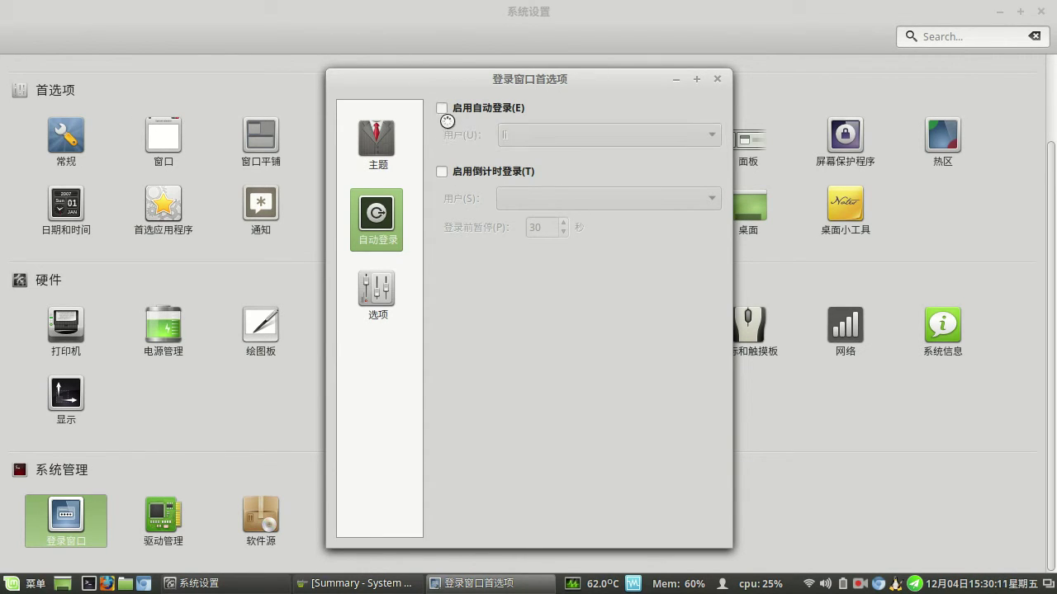
left_click(439, 108)
left_click(376, 293)
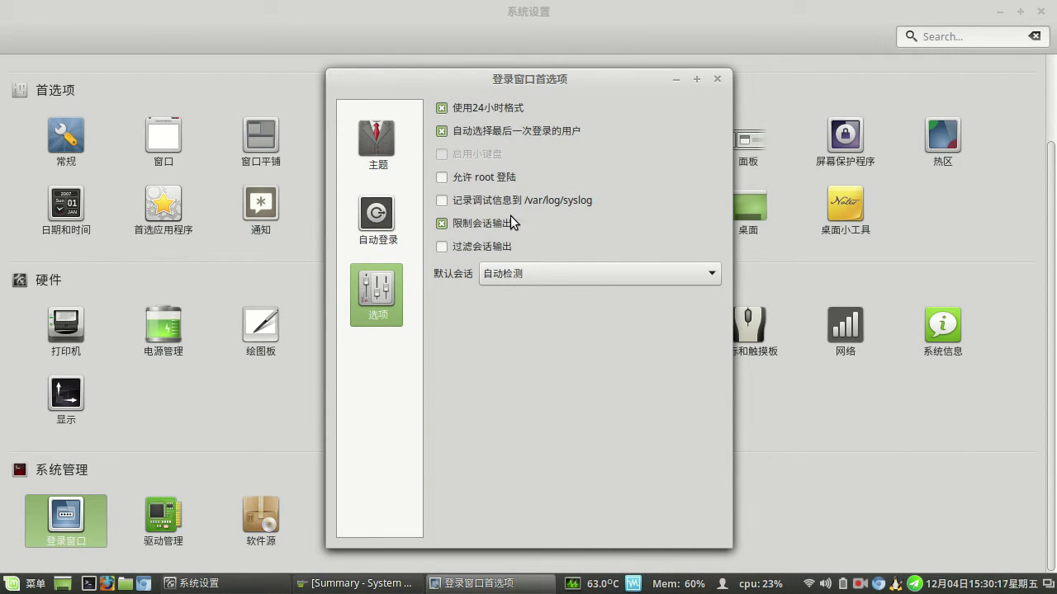
left_click(717, 80)
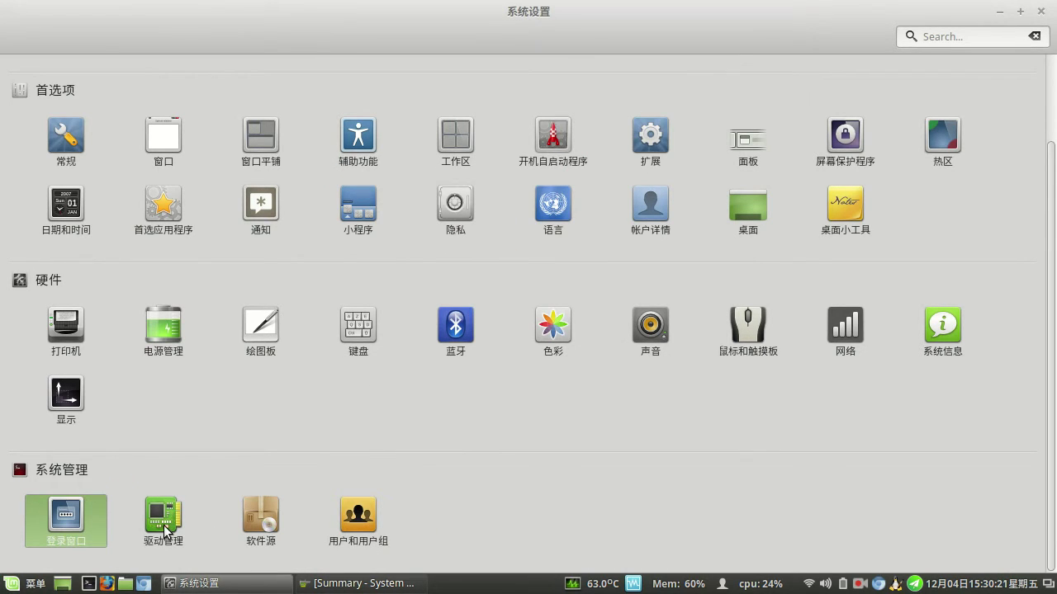
- Open 驱动管理 (driver manager) with the account password, examine the wireless driver choices, and close it
left_click(164, 527)
type("•••••••••")
key("Return")
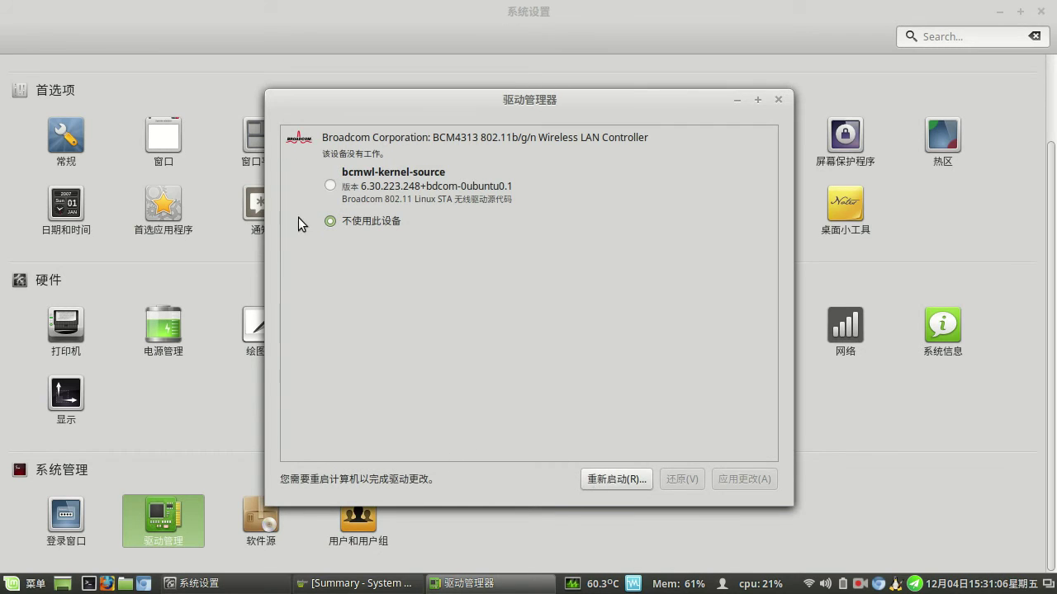
left_click(776, 100)
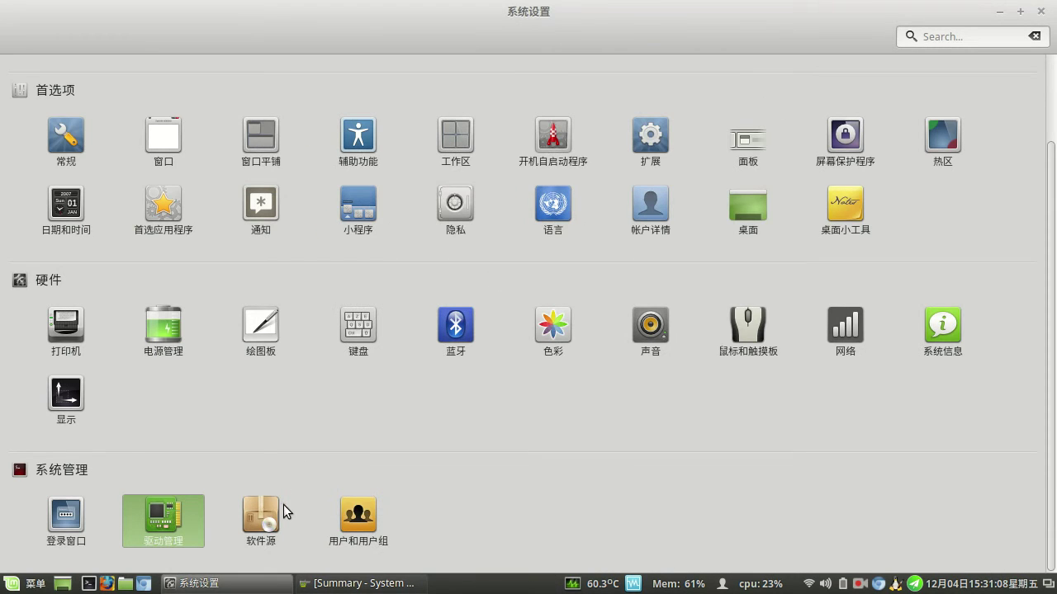
- Open the 软件源 (software sources) module and authenticate with the account password
left_click(263, 514)
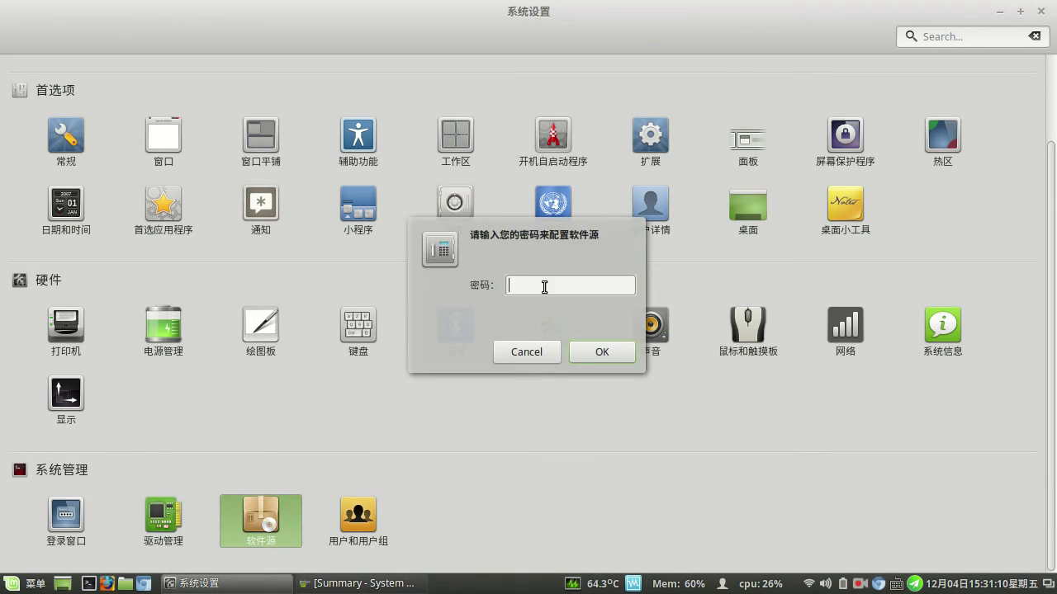
type("••••••••")
key("Return")
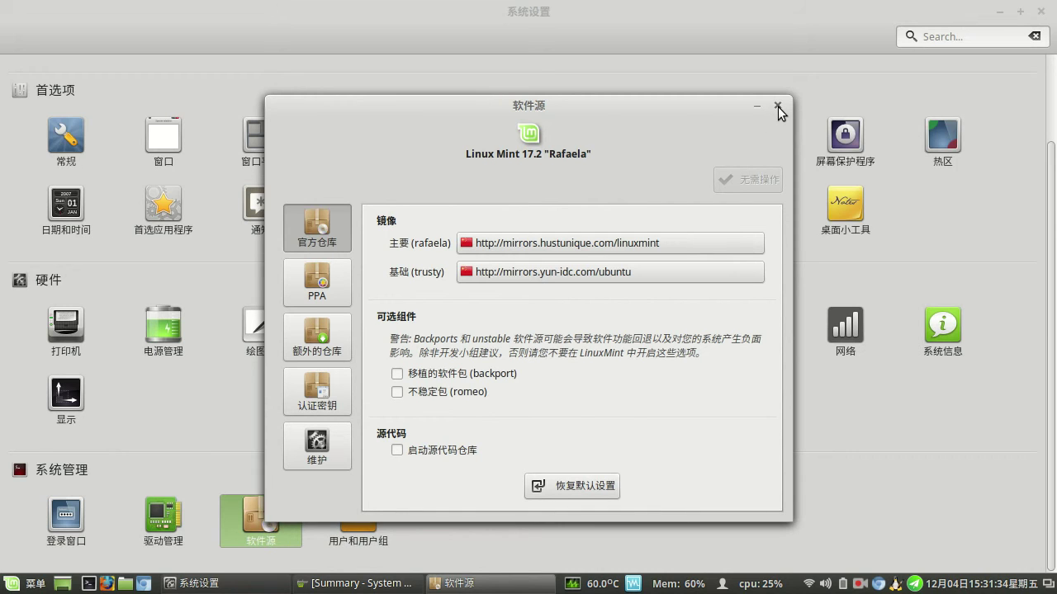
- Examine the ss-qt5 and team-xbmc PPA entries, briefly showing the Shadowsocks-Qt5 window, and view the 额外的仓库 (additional repositories) page
left_click(314, 285)
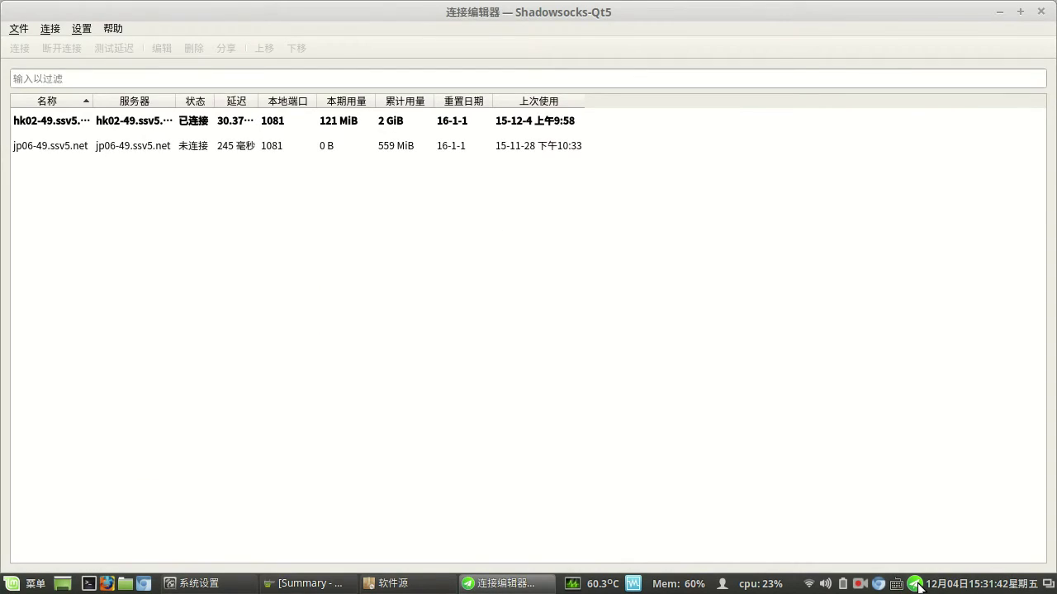
left_click(916, 585)
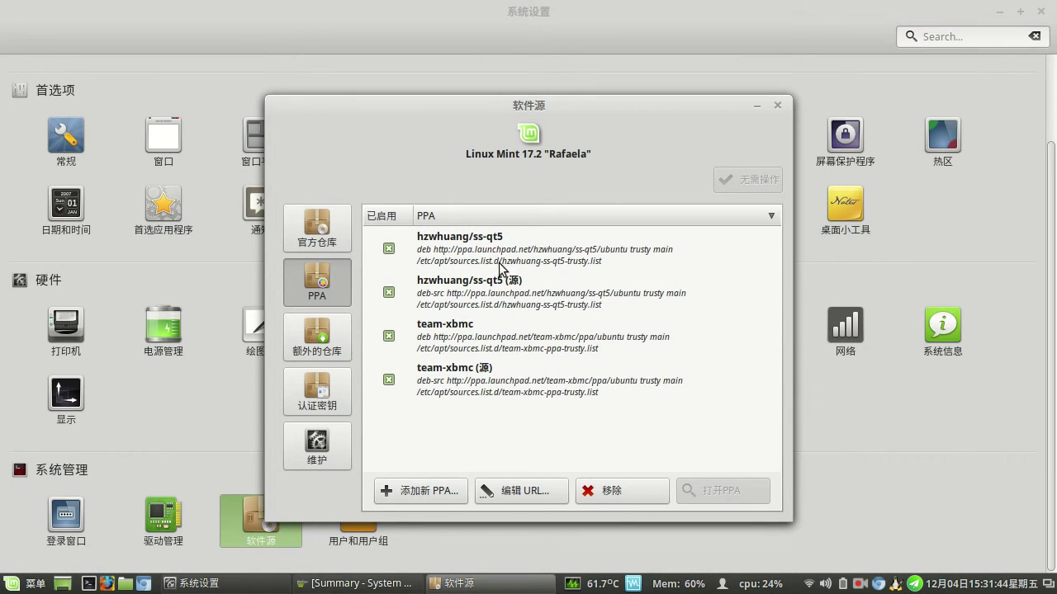
left_click(465, 341)
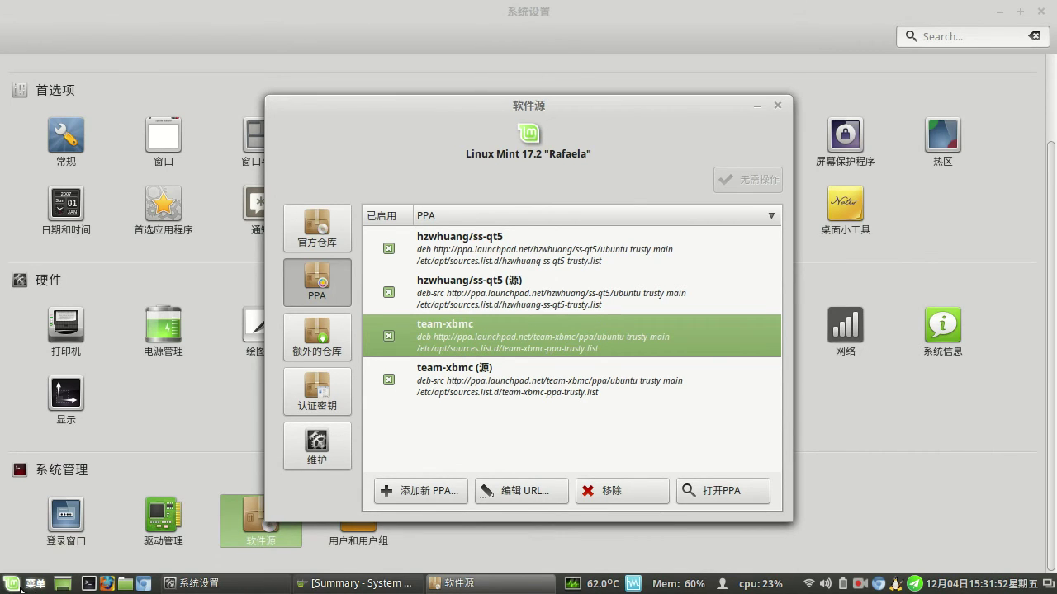
left_click(464, 388)
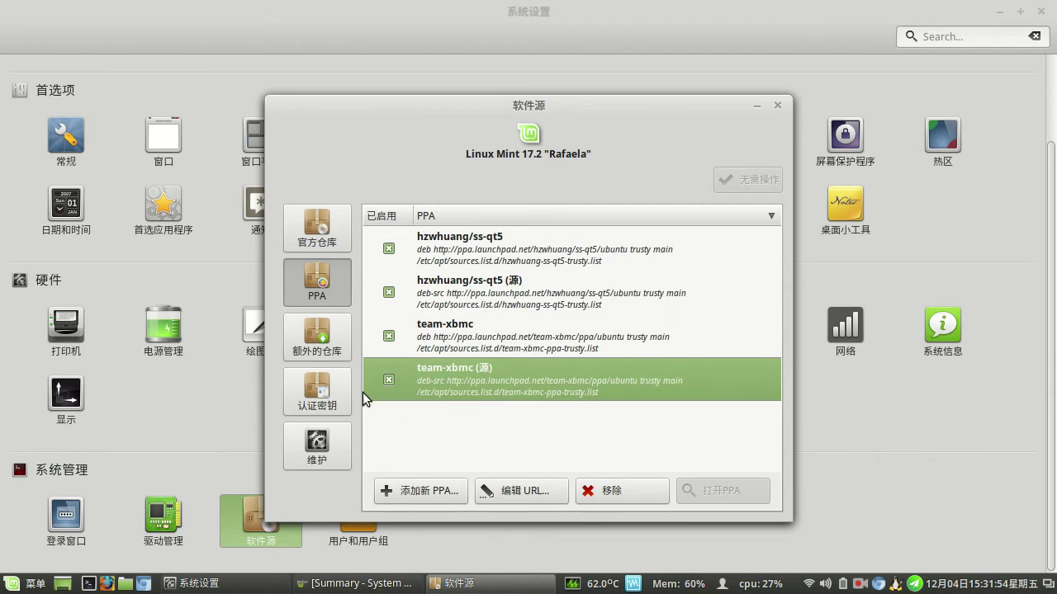
left_click(329, 355)
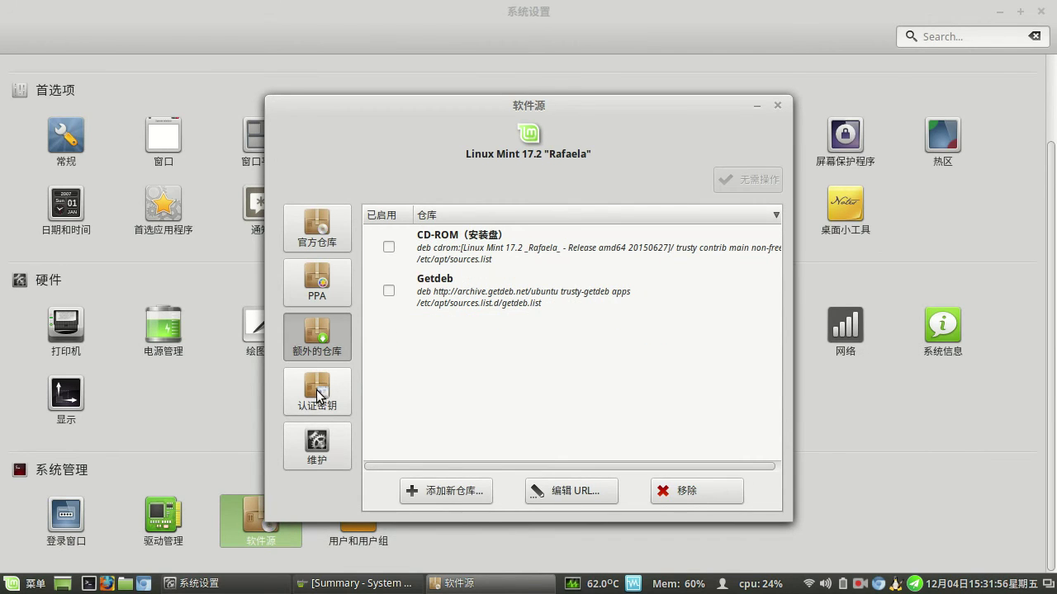
left_click(305, 284)
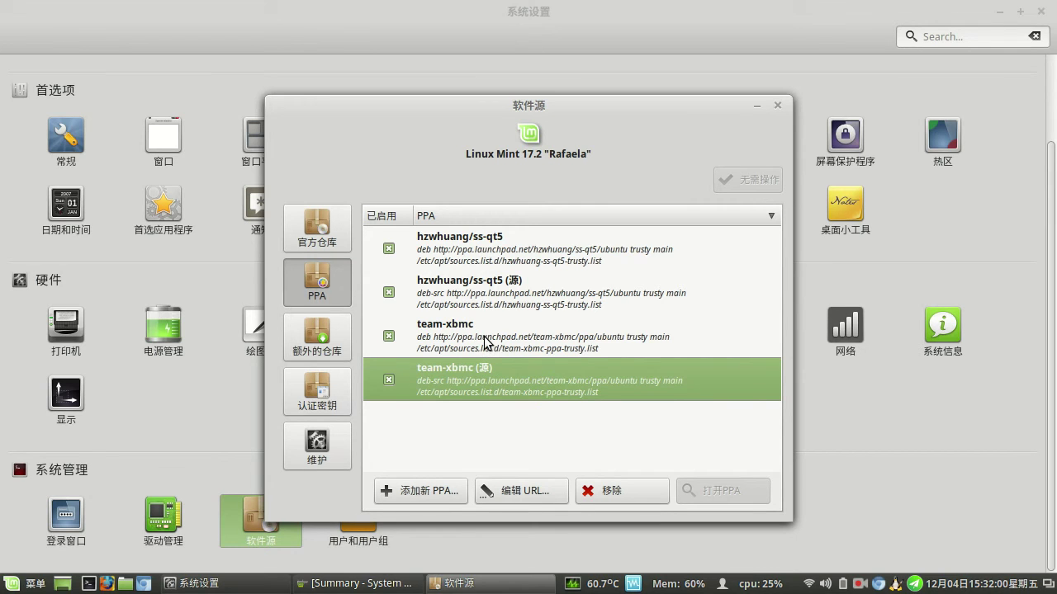
- Examine the team-xbmc PPA and its source entry, and close the 软件源 (software sources) window
left_click(485, 337)
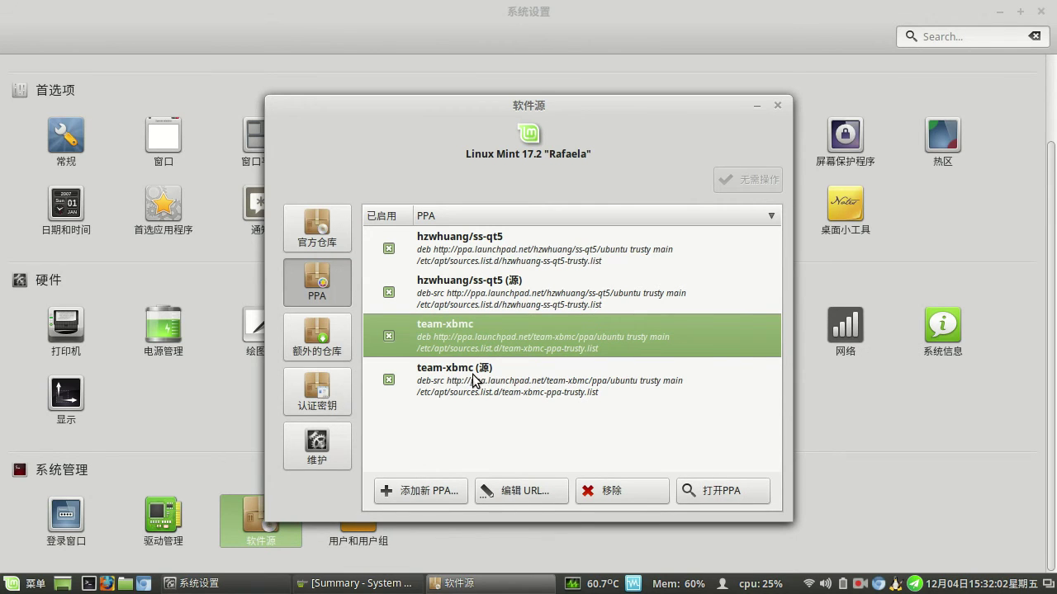
left_click(473, 374)
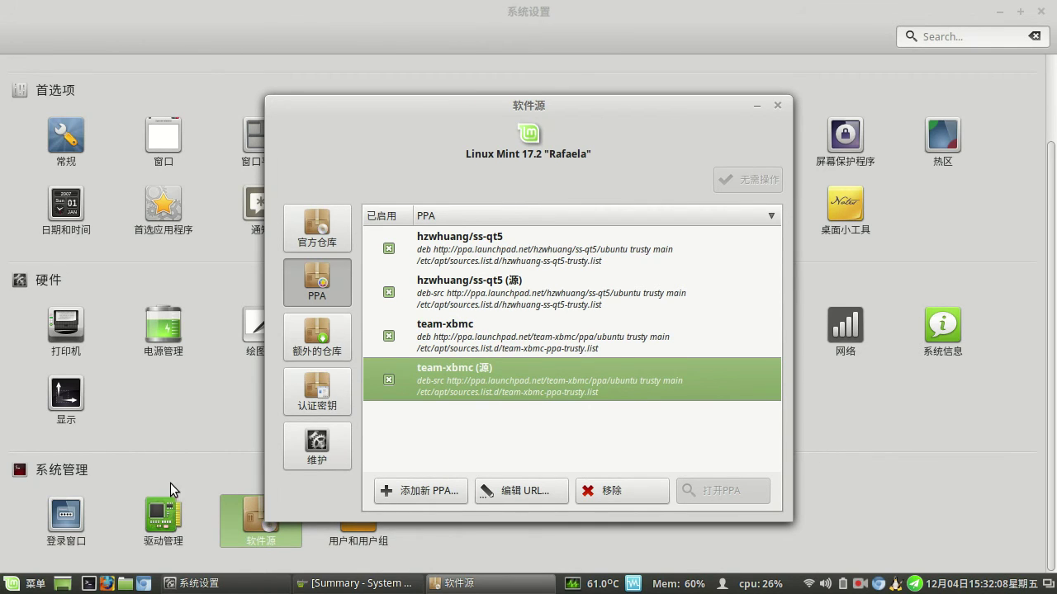
left_click(779, 109)
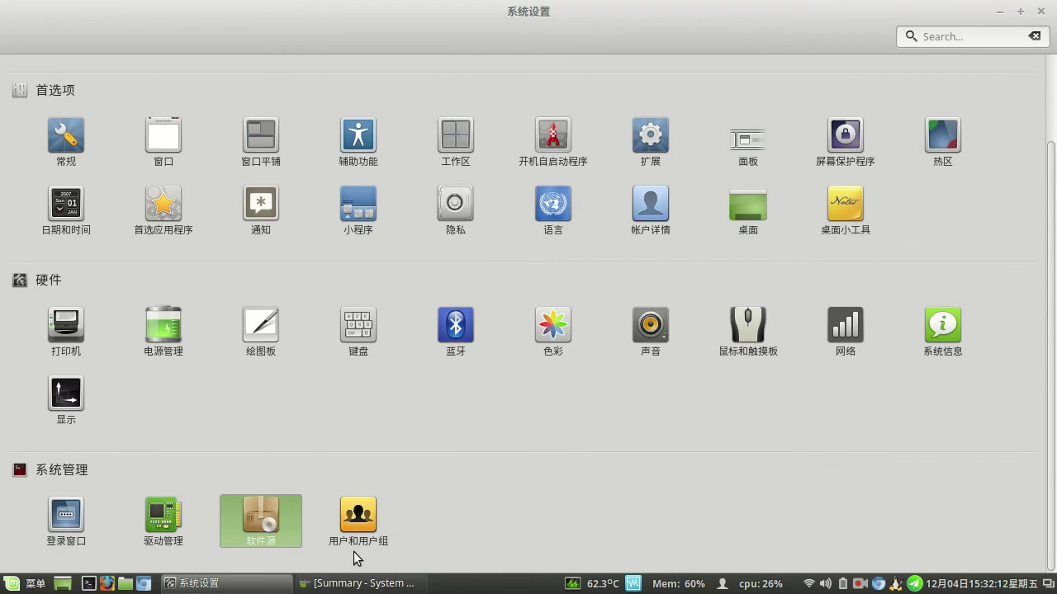
- Open the 用户和用户组 (users and groups) module and authenticate with the account password
left_click(358, 518)
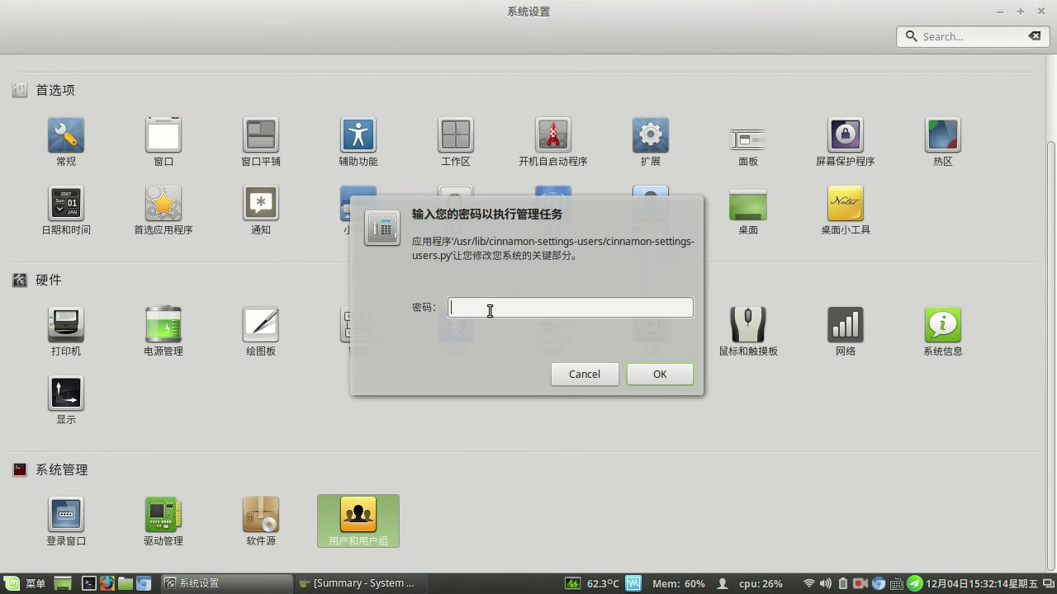
type("••")
key("Return")
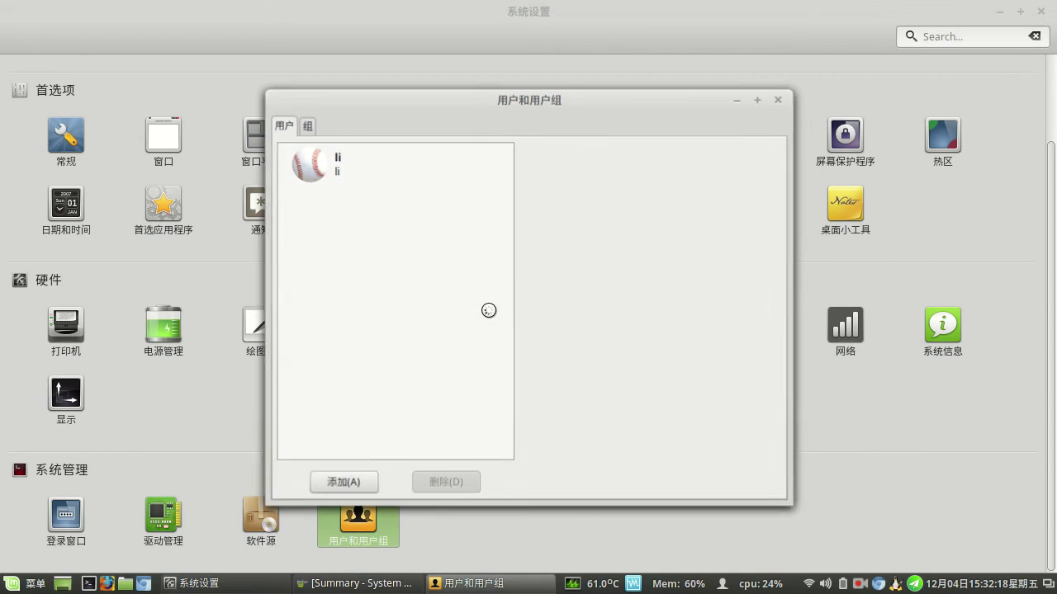
- Select the existing user account and view its 帐户类型 (account type) choices without changing them
left_click(330, 161)
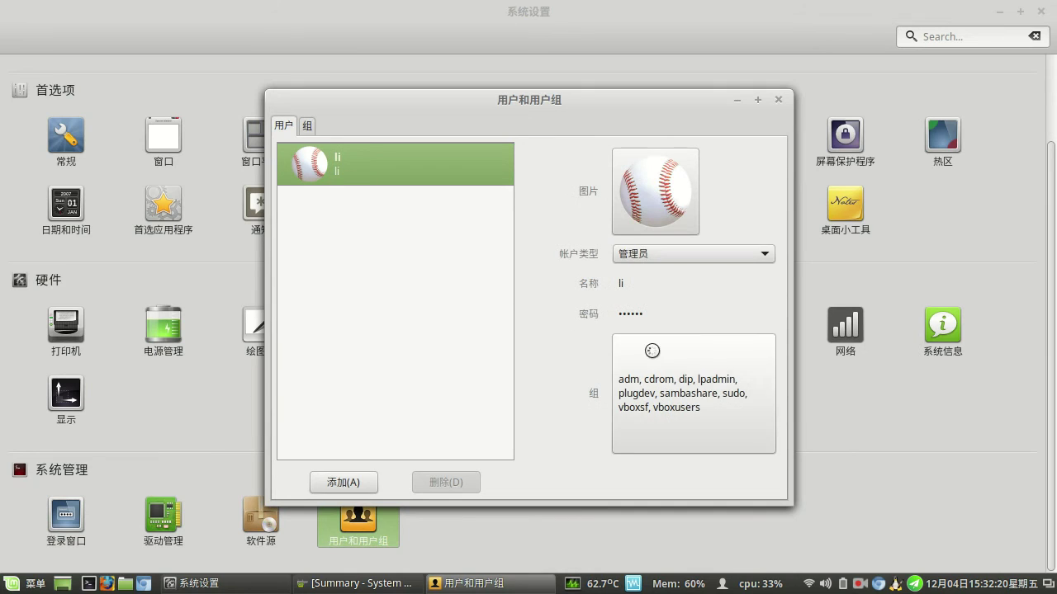
left_click(725, 254)
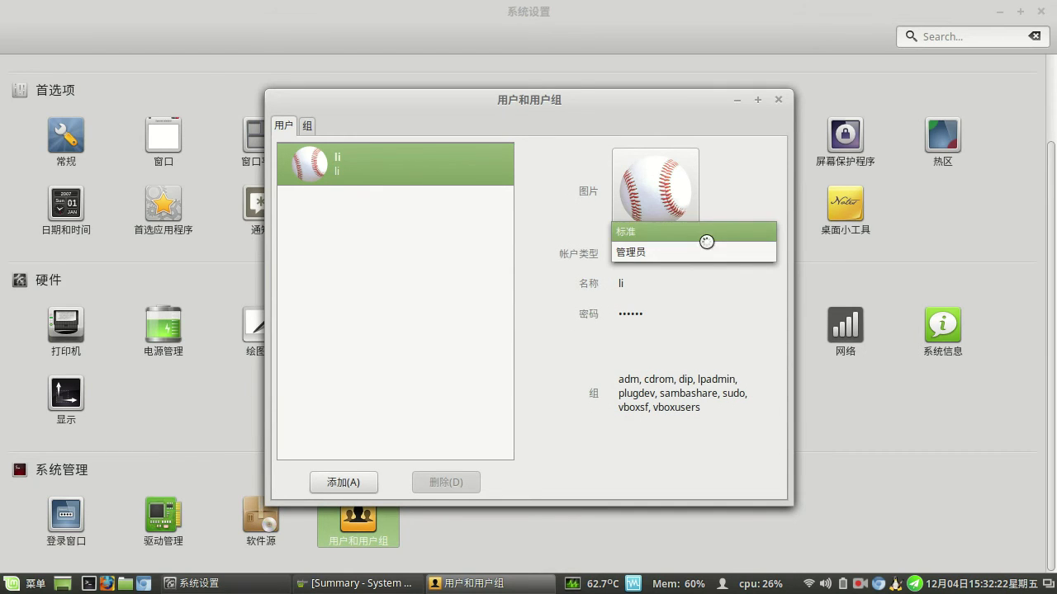
left_click(304, 455)
left_click(679, 254)
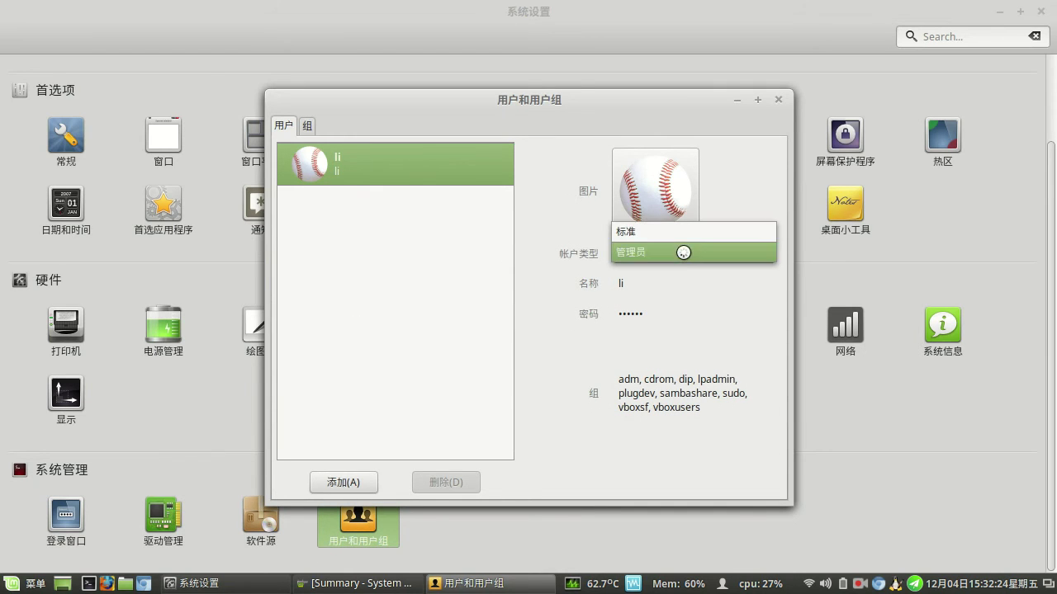
left_click(558, 293)
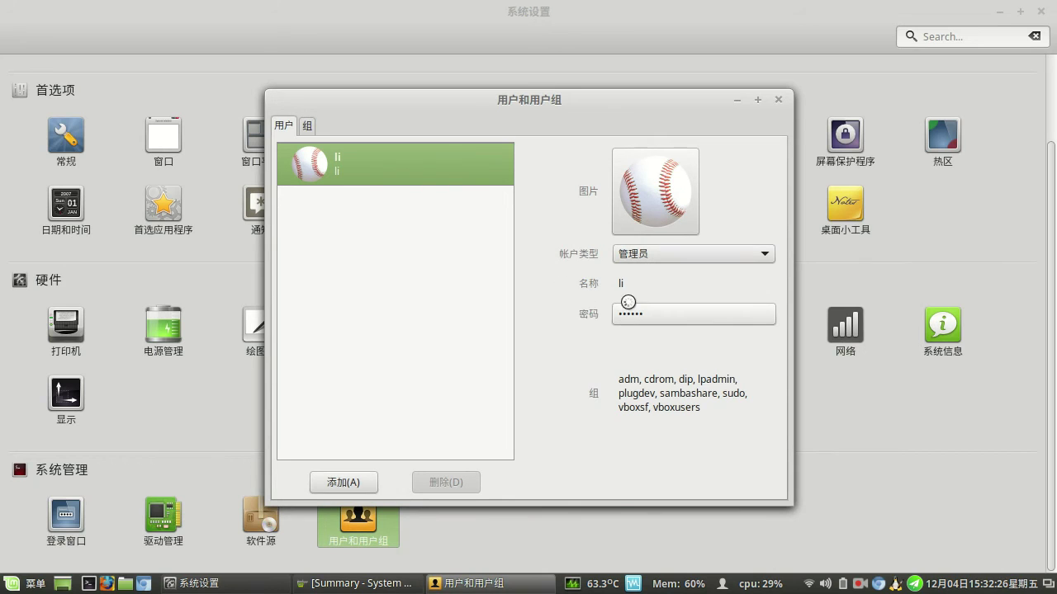
- View the list of groups assignable to the selected user account and cancel without changes
left_click(699, 405)
scroll(533, 405, "down", 15)
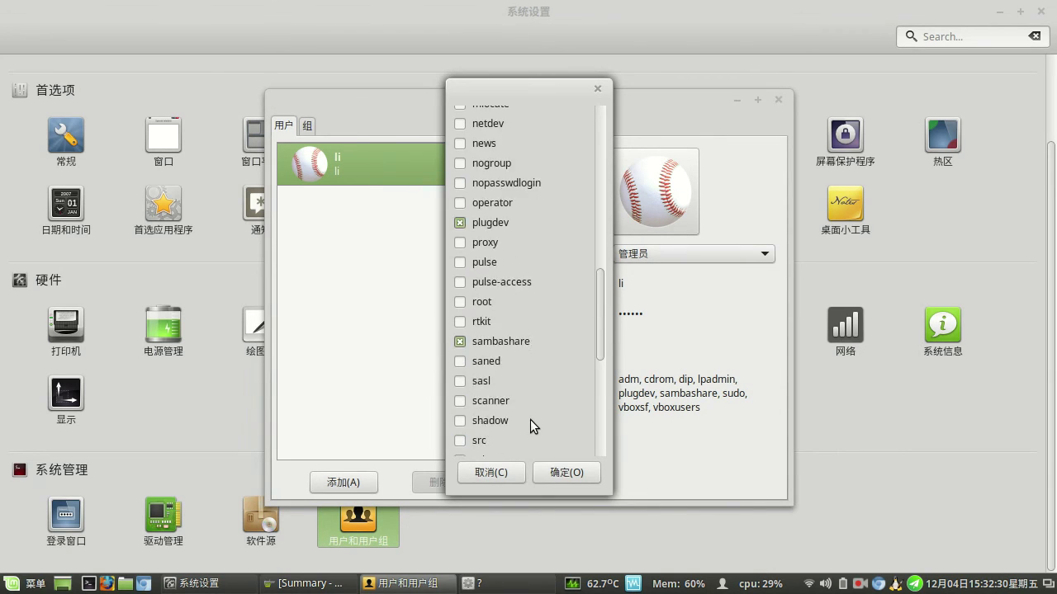
left_click(487, 479)
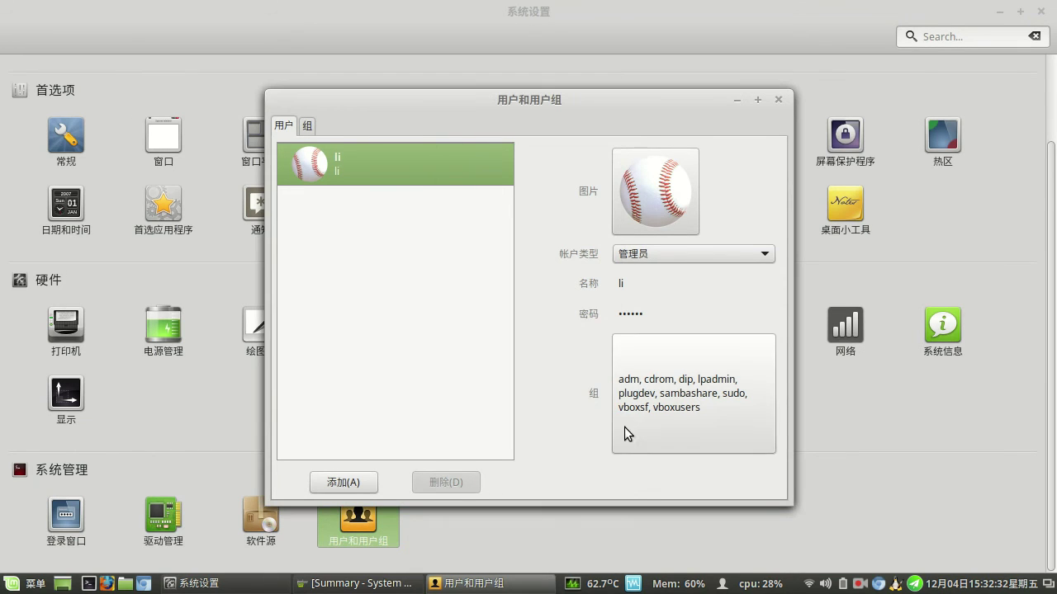
- Browse the 组 (groups) page, view the dip group's name editor without changes, and close 用户和用户组
left_click(307, 126)
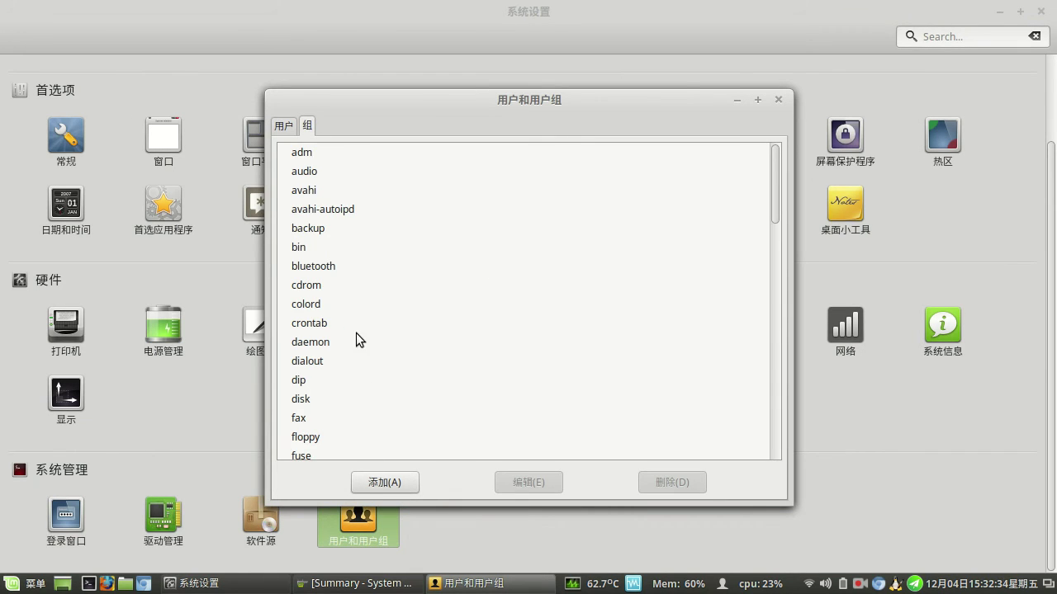
scroll(360, 342, "down", 3)
scroll(396, 377, "up", 2)
left_click(303, 293)
left_click(528, 483)
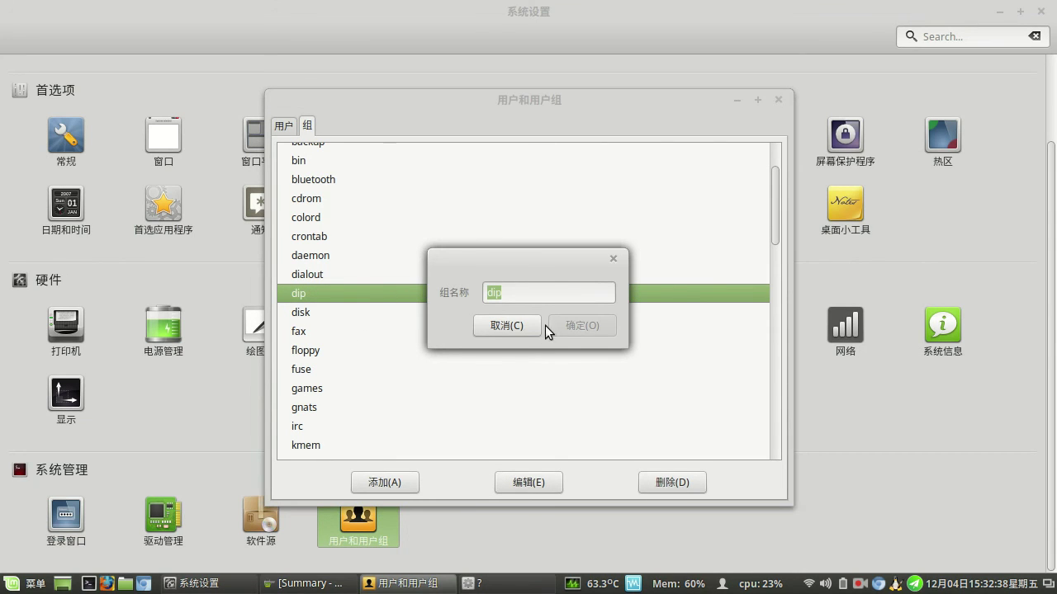
left_click(522, 329)
scroll(488, 433, "up", 1)
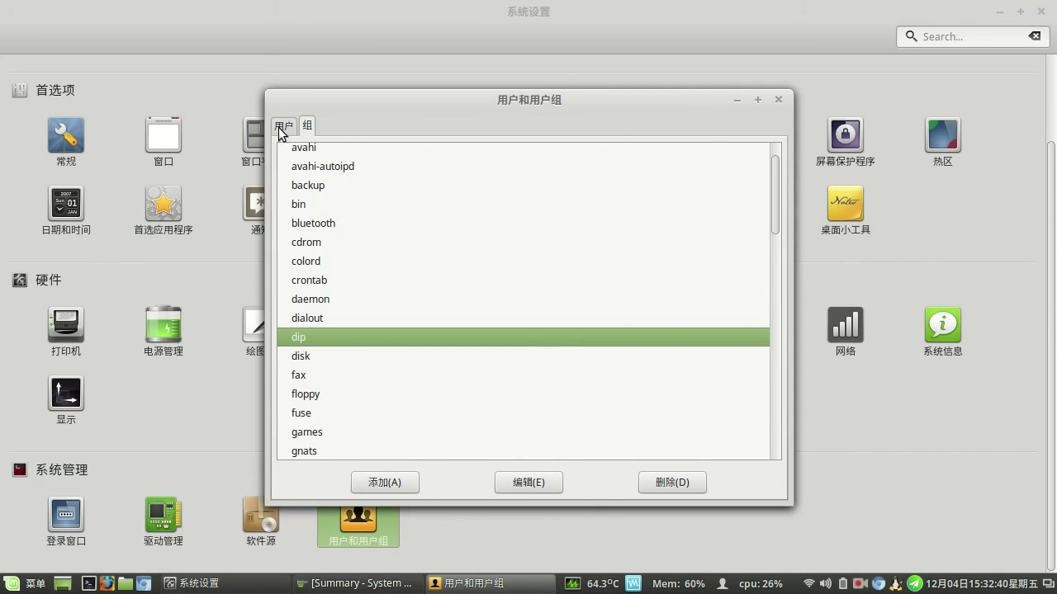
left_click(282, 127)
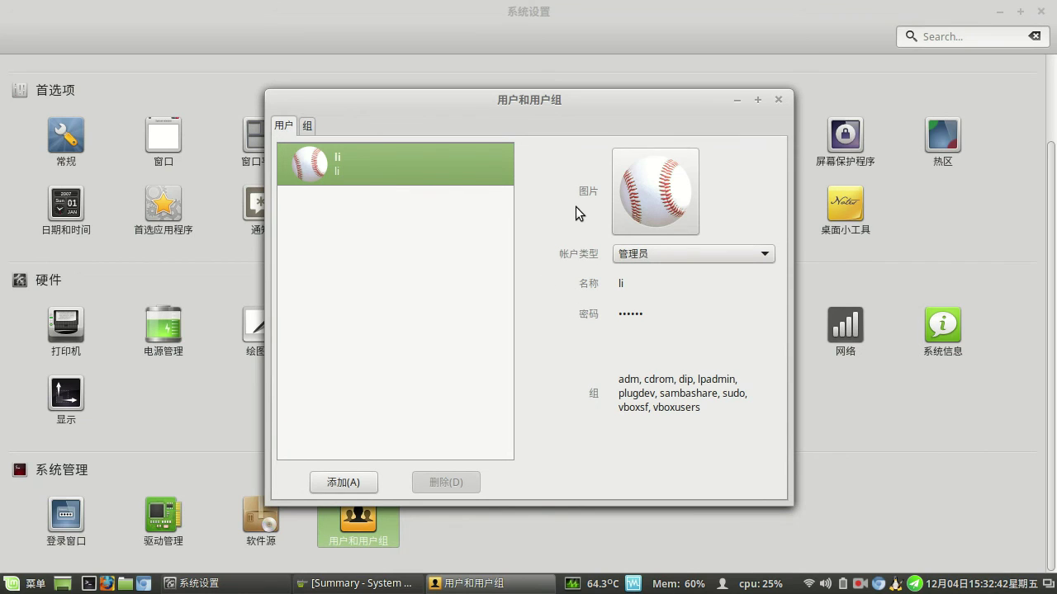
left_click(778, 101)
- Review the system settings overview from the 外观 category through 系统管理
scroll(298, 357, "up", 1)
scroll(404, 393, "down", 1)
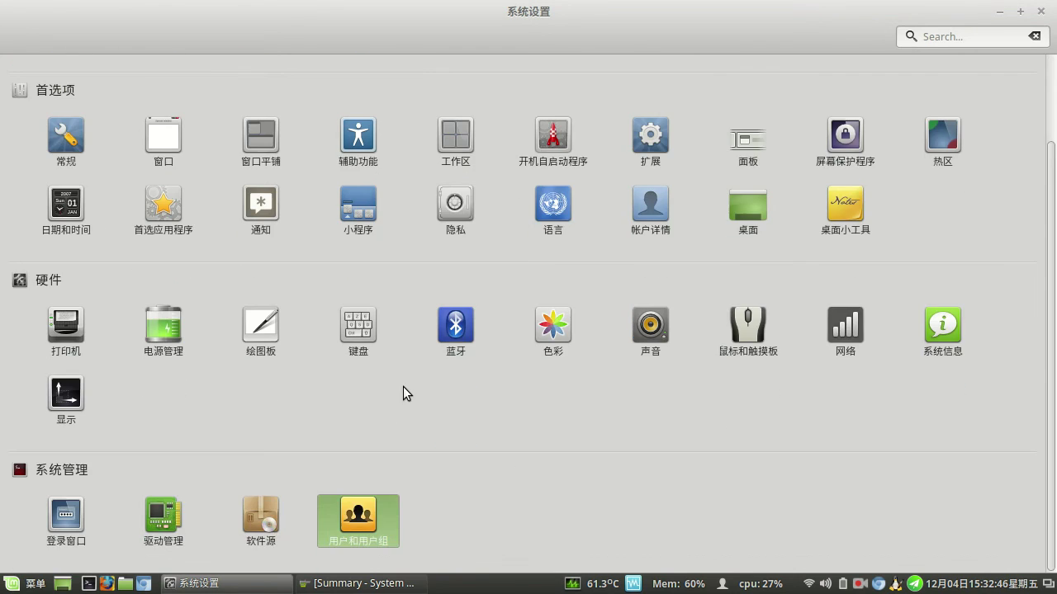
scroll(429, 414, "up", 1)
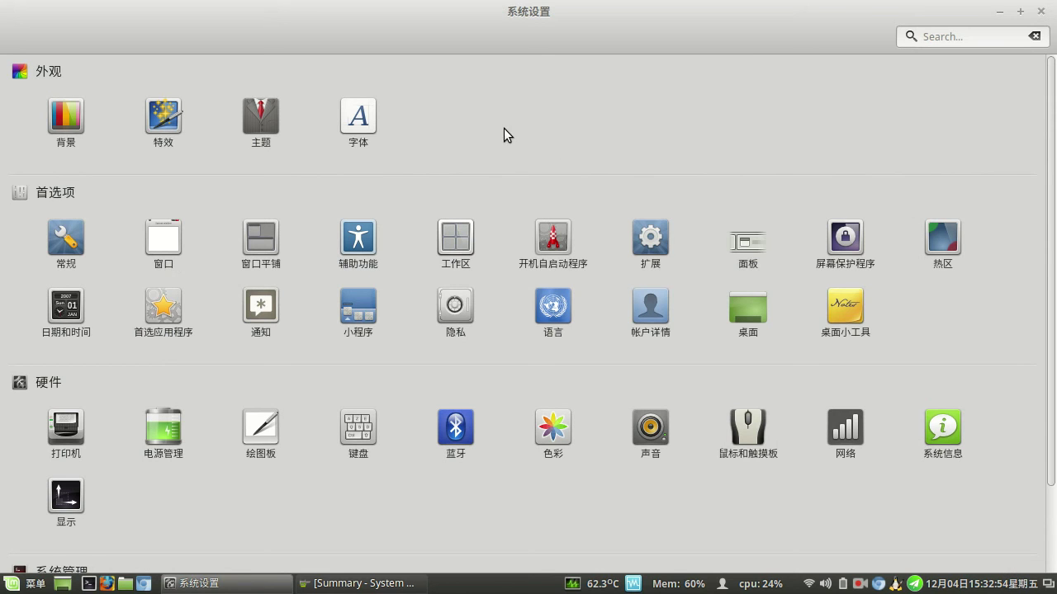
scroll(414, 335, "down", 3)
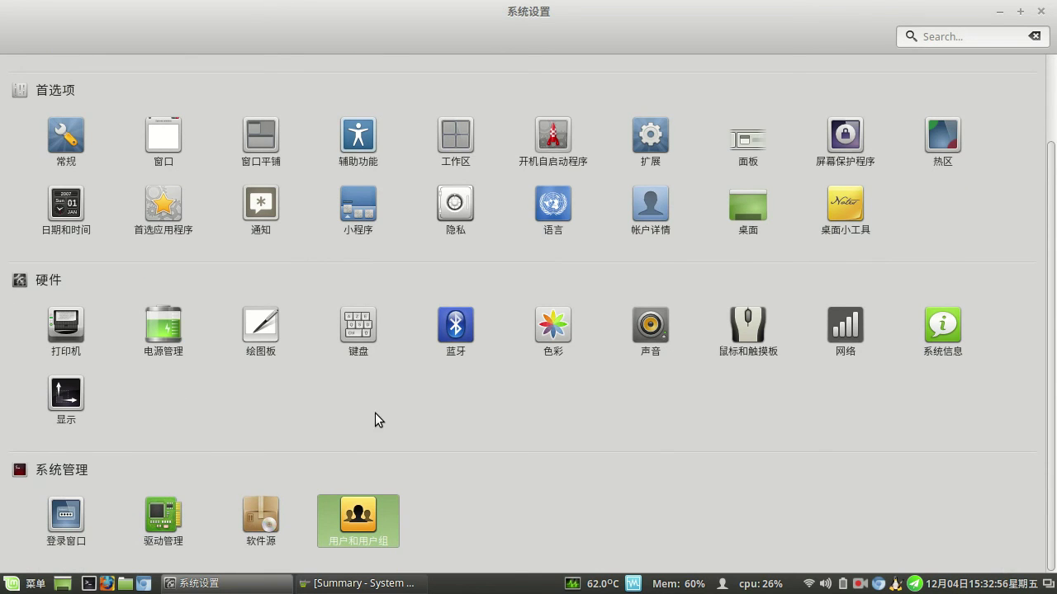
scroll(375, 404, "up", 3)
scroll(396, 338, "down", 3)
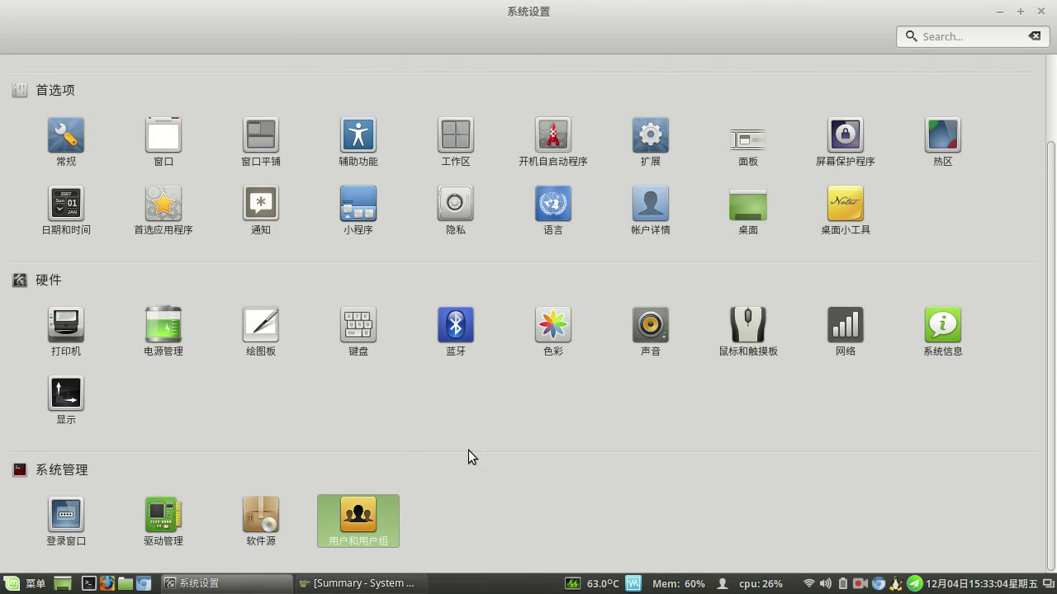
left_click(373, 588)
left_click(373, 588)
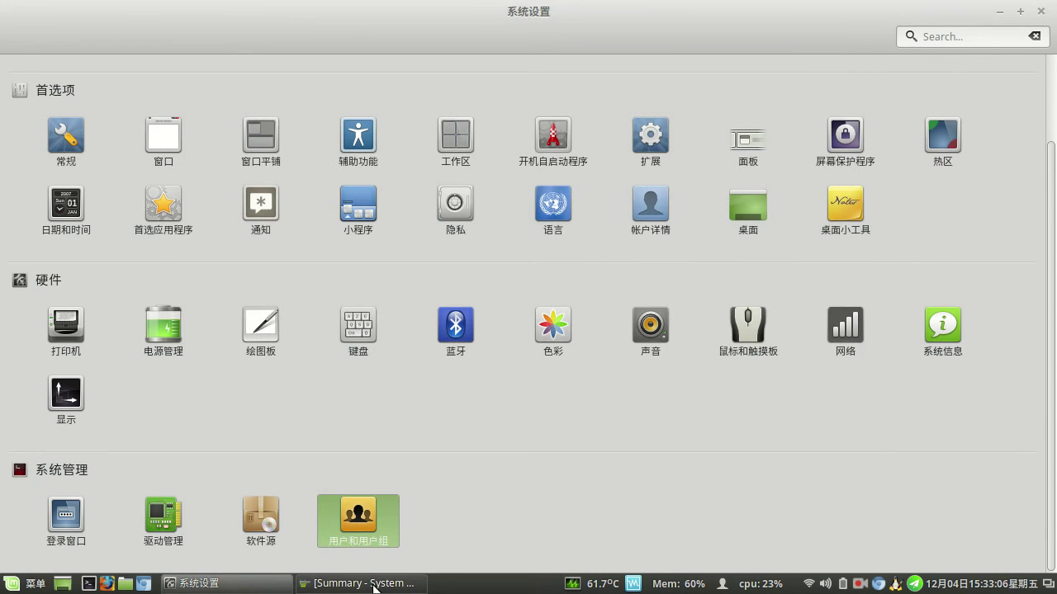
left_click(24, 584)
mouse_move(151, 186)
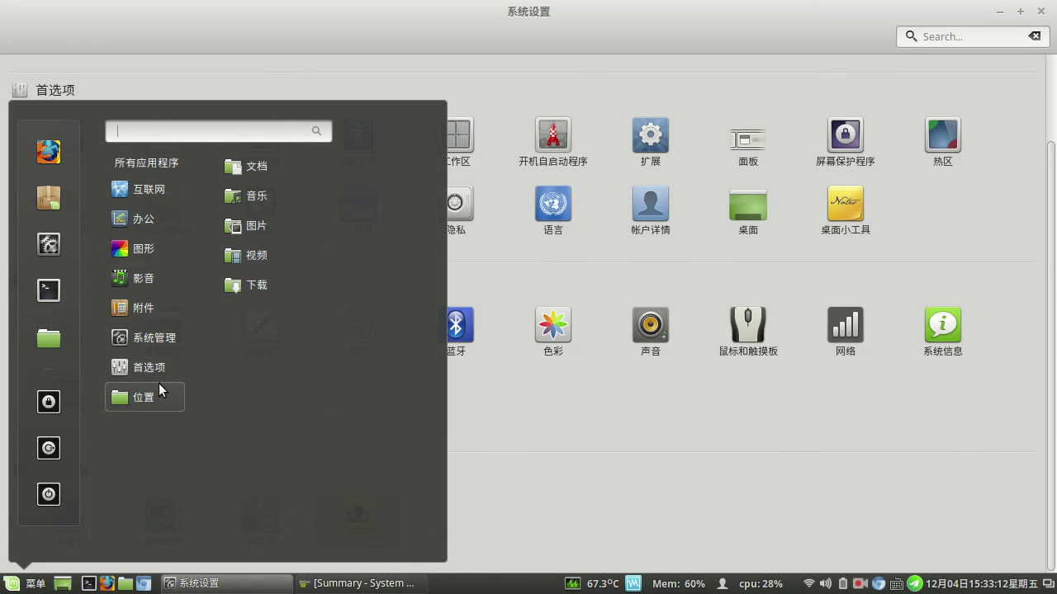
left_click(576, 442)
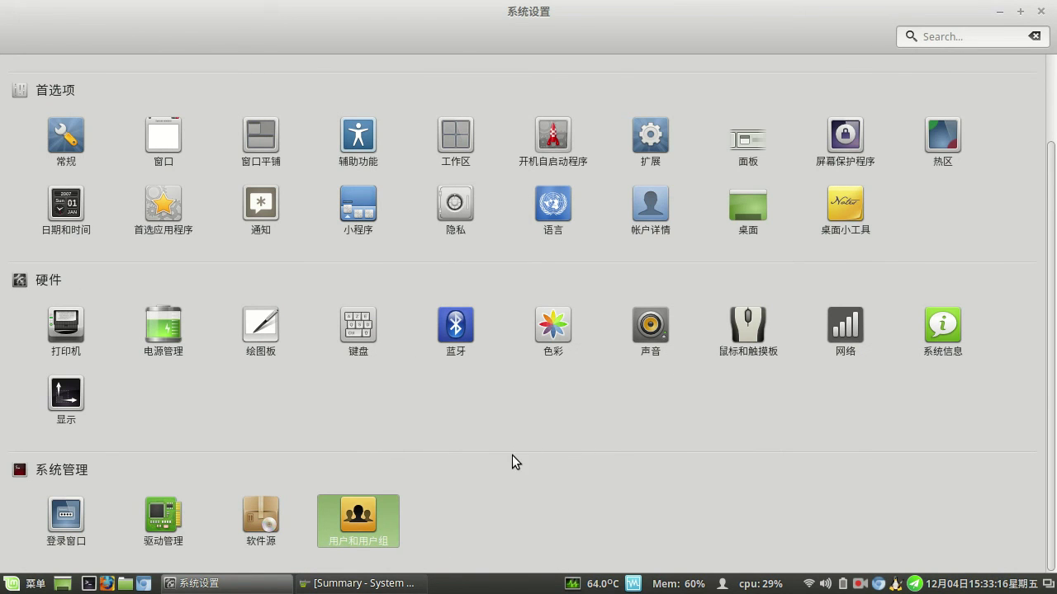
- Minimize the 系统设置 and System Information windows to show the desktop
left_click(396, 584)
left_click(240, 584)
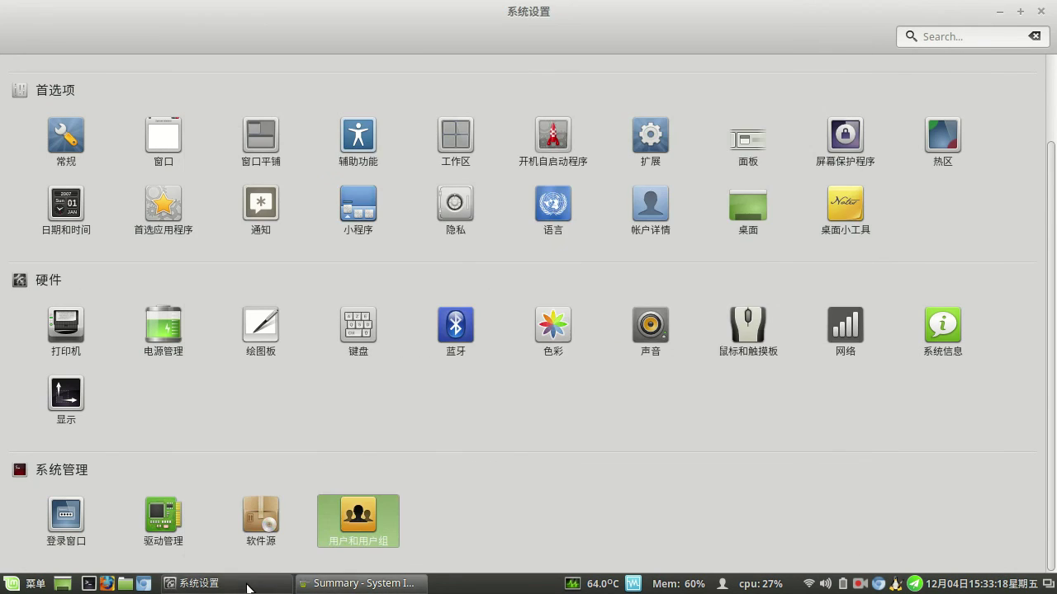
left_click(998, 11)
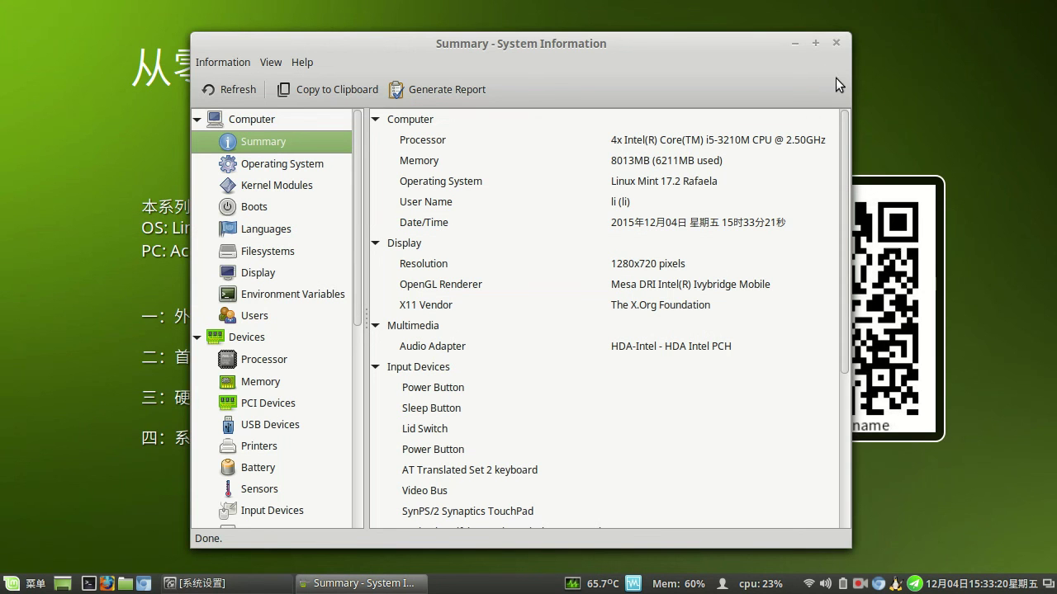
left_click(796, 43)
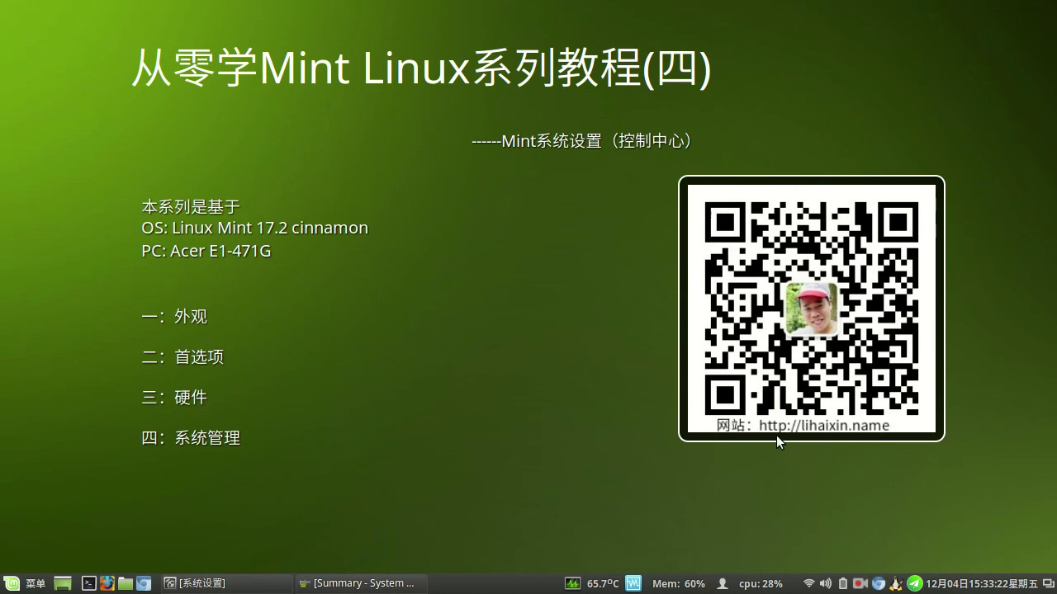